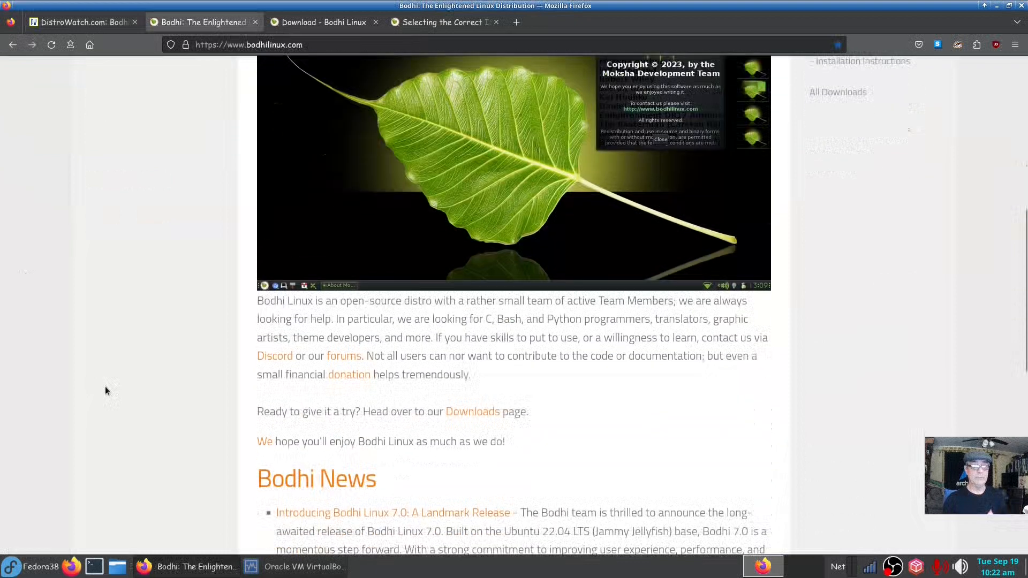
scroll(106, 387, up, 3)
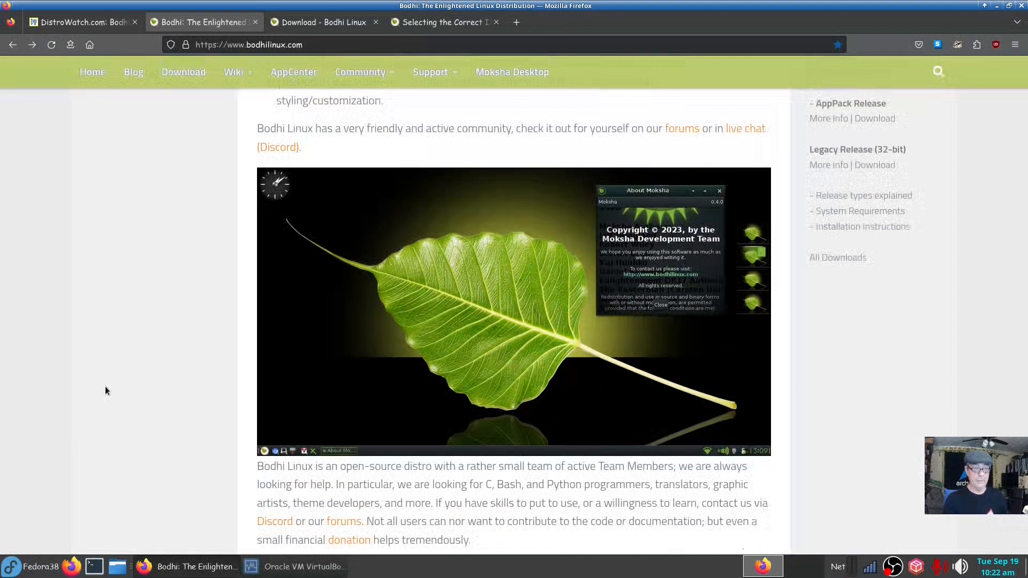
scroll(106, 391, down, 2)
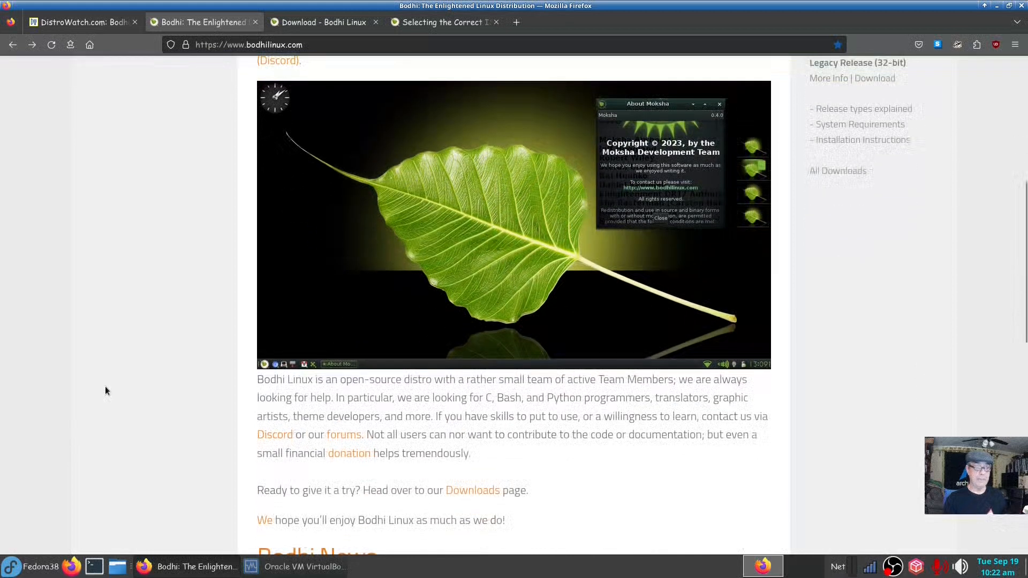
scroll(105, 391, down, 6)
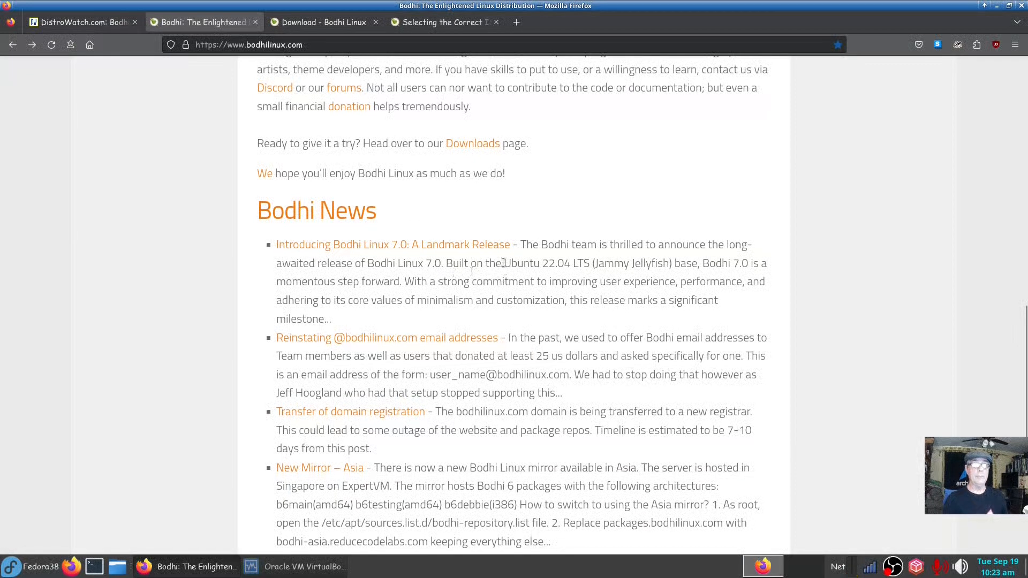
drag(504, 264, 670, 263)
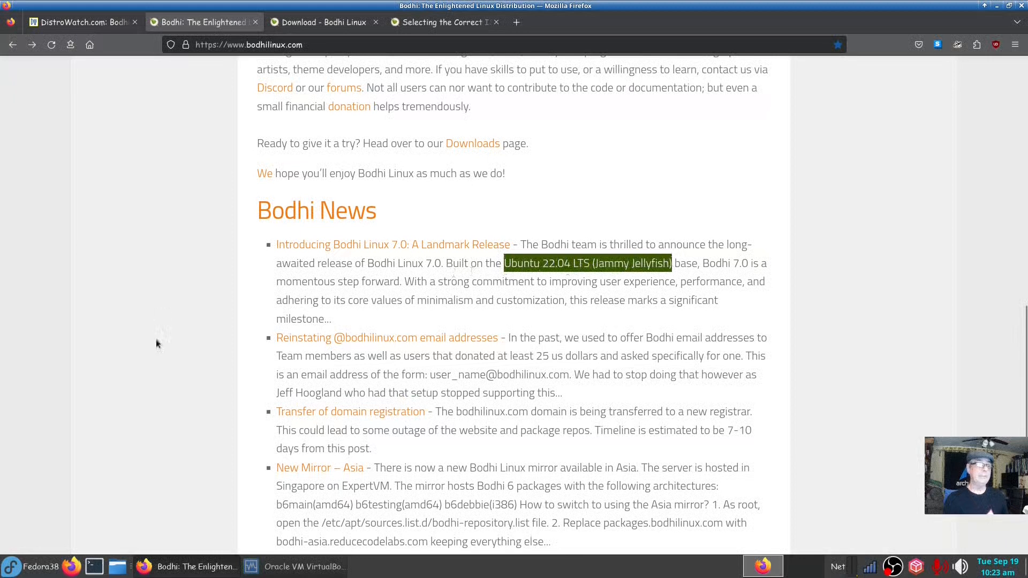
click(159, 351)
click(302, 567)
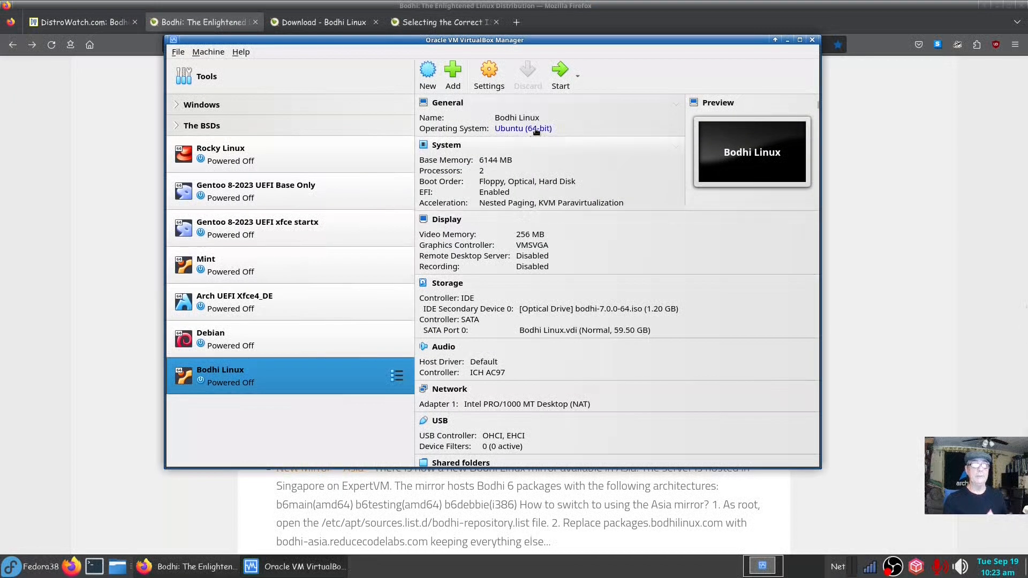
click(787, 40)
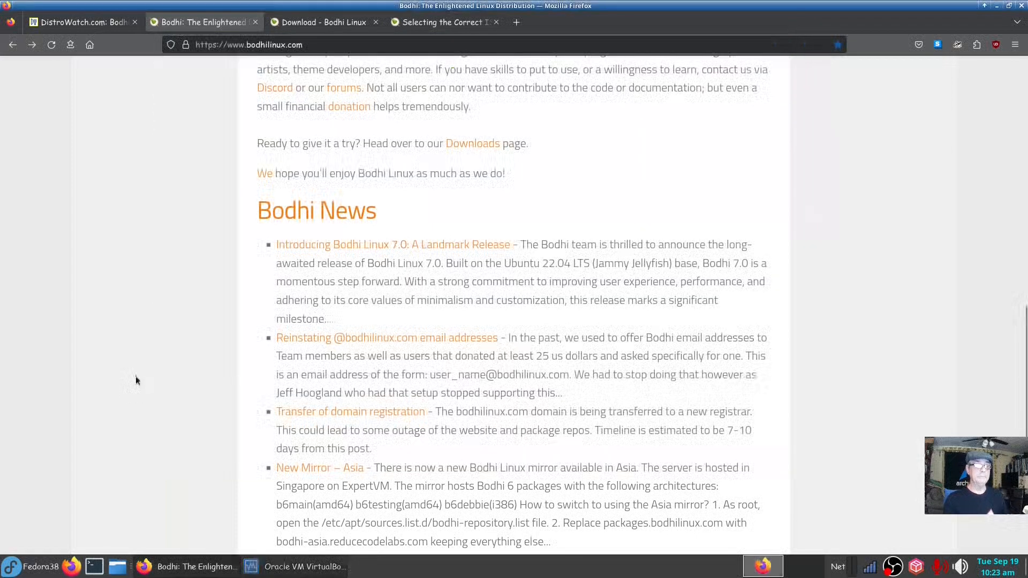
scroll(136, 376, up, 10)
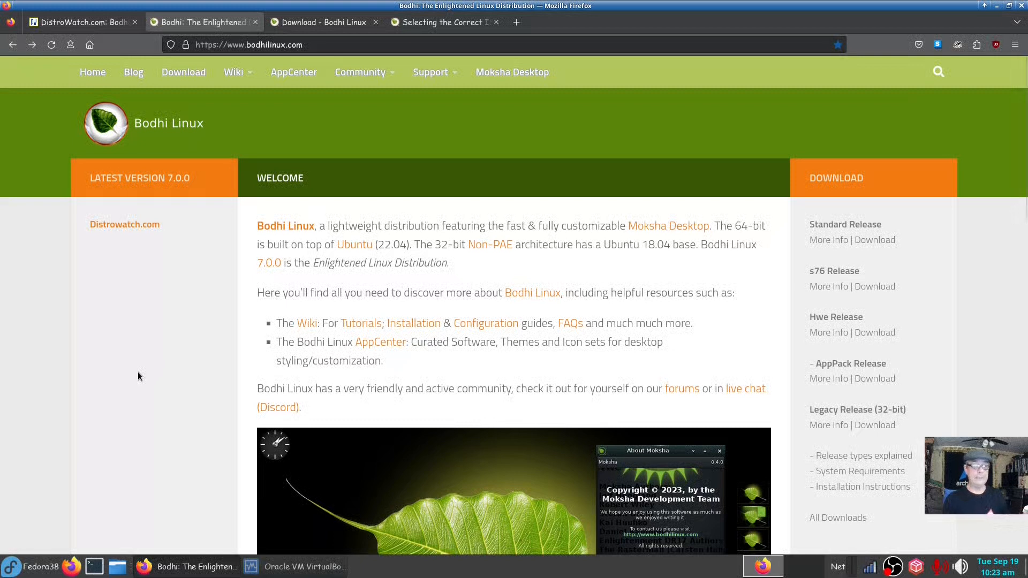
right_click(310, 327)
click(343, 336)
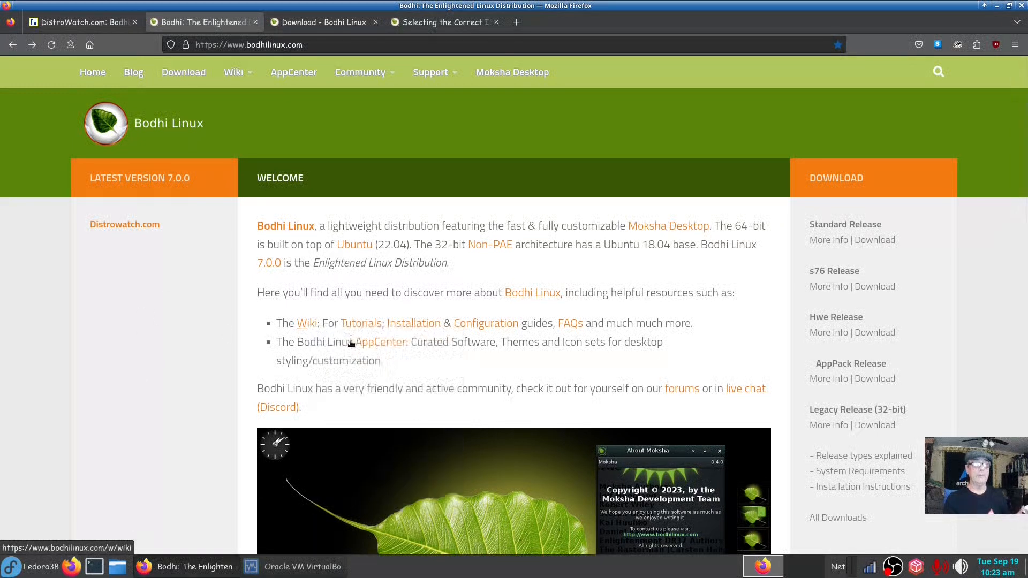
click(331, 26)
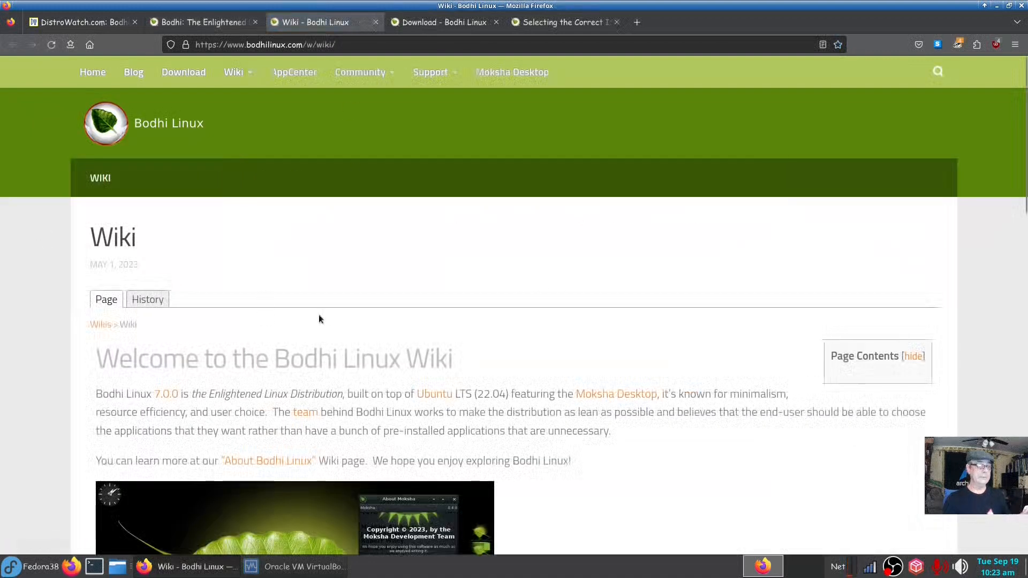
click(375, 22)
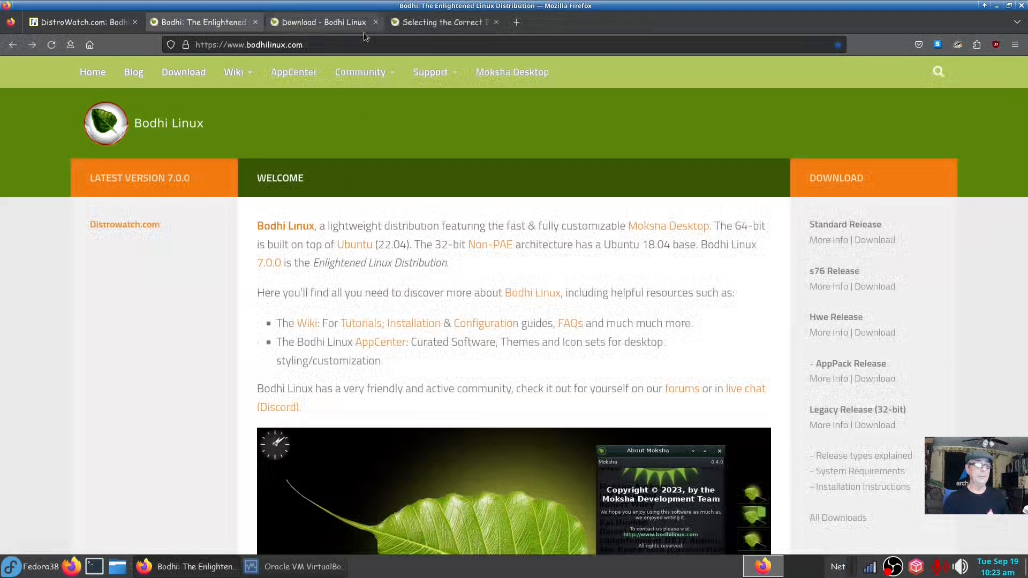
scroll(230, 434, down, 8)
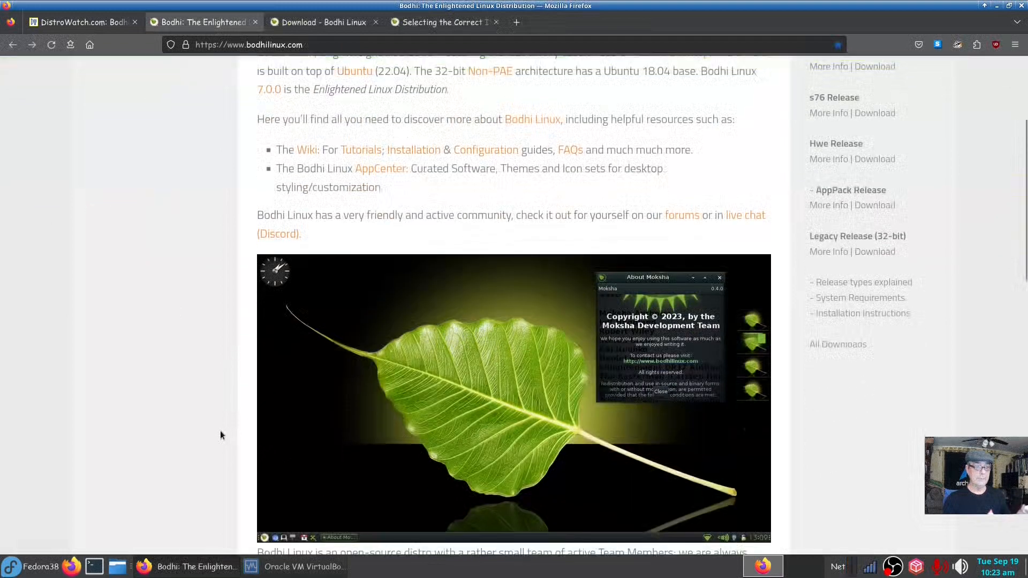
scroll(220, 432, up, 7)
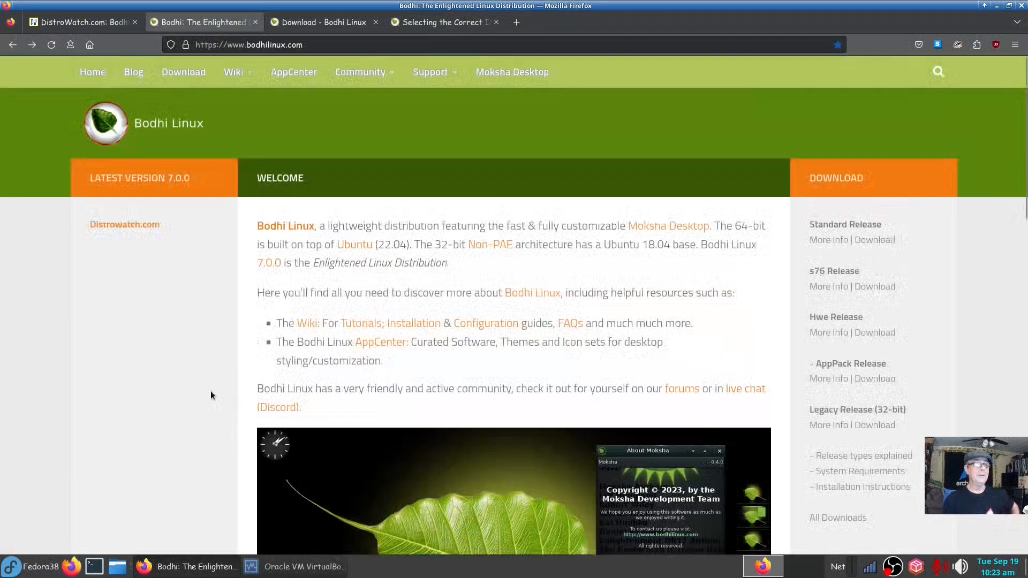
Scroll through the Bodhi Linux Download page's release list, then switch to the ISO selection guide.
click(338, 23)
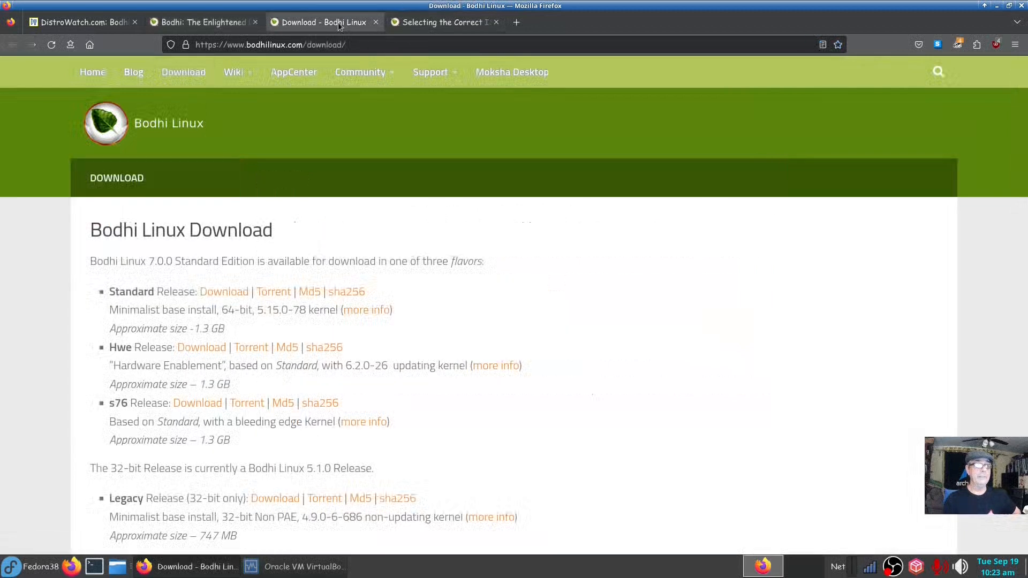
scroll(520, 275, down, 3)
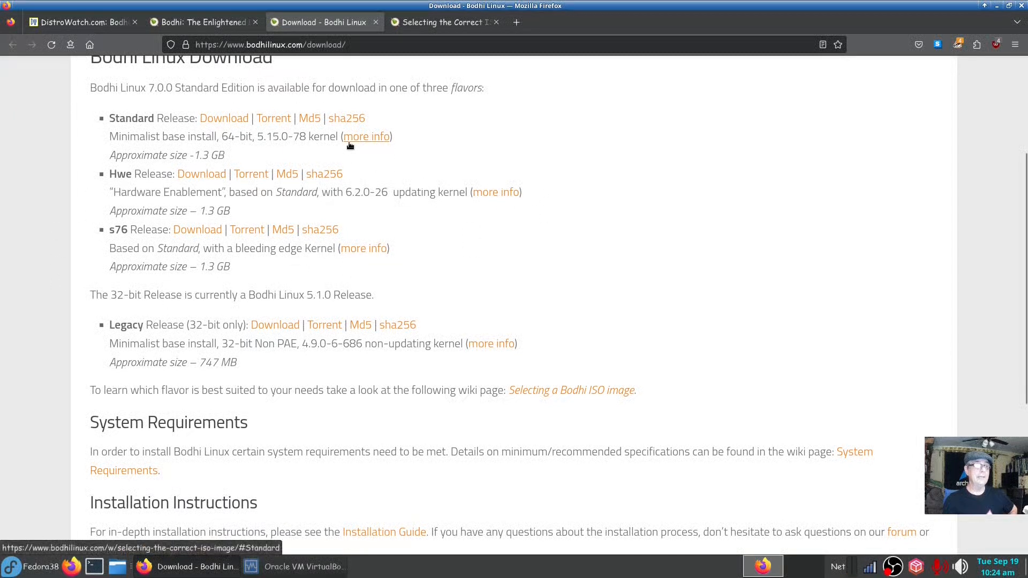
click(412, 21)
Read the ISO guide's Standard 7.0.0 and HWE sections, then minimize Firefox to the desktop.
scroll(221, 294, up, 10)
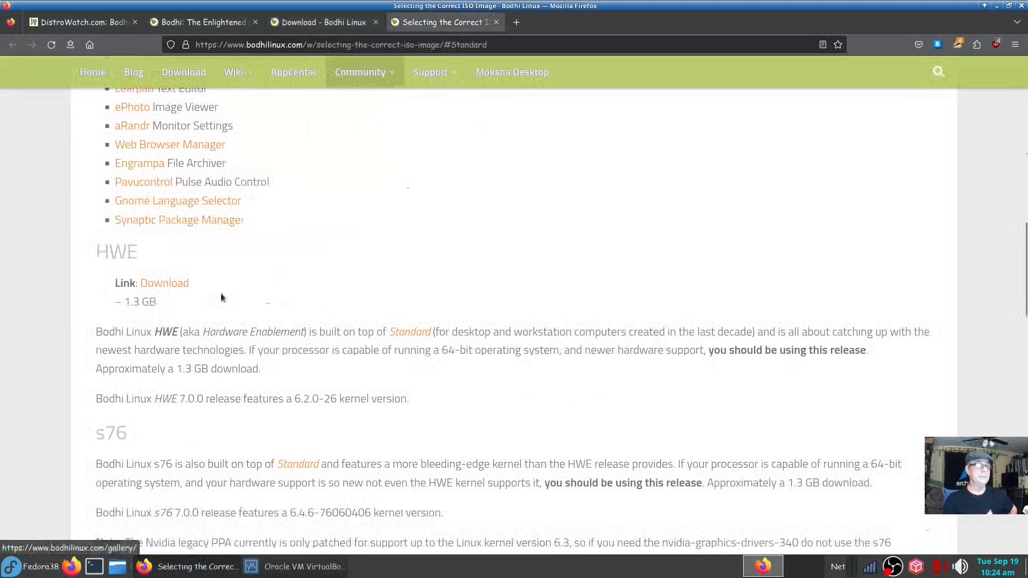
scroll(259, 287, down, 3)
scroll(256, 288, up, 3)
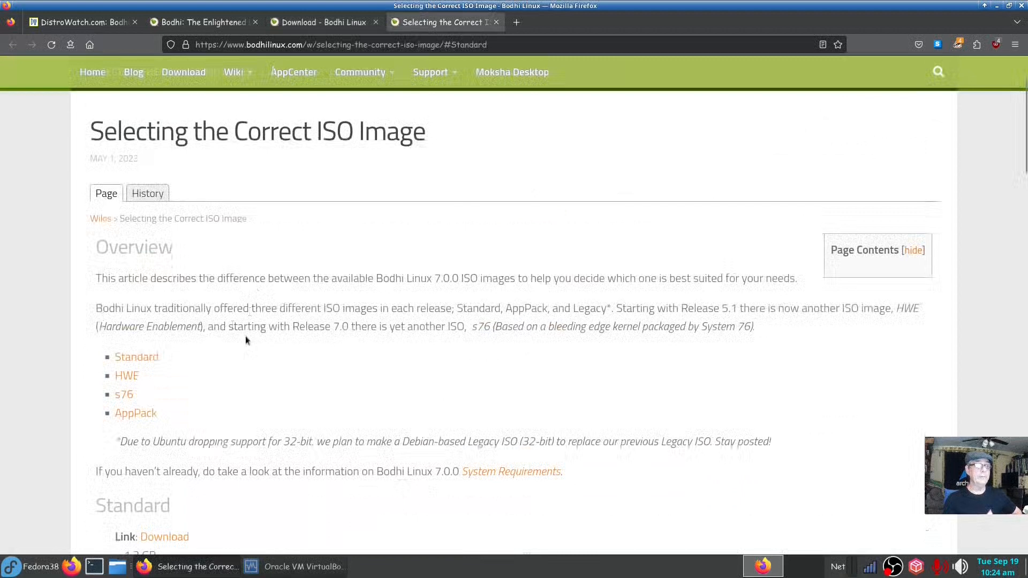
scroll(245, 336, down, 2)
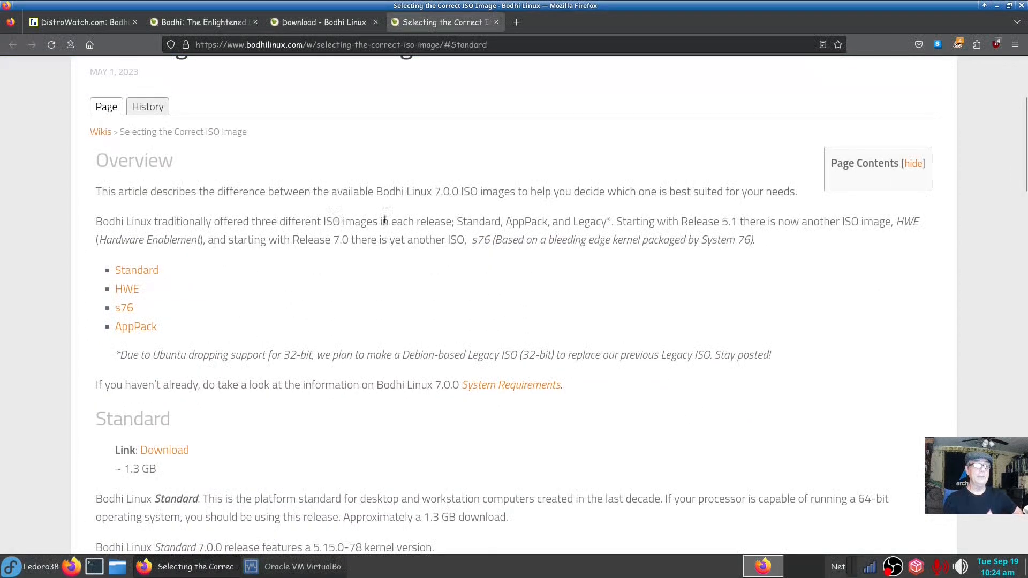
scroll(385, 220, down, 2)
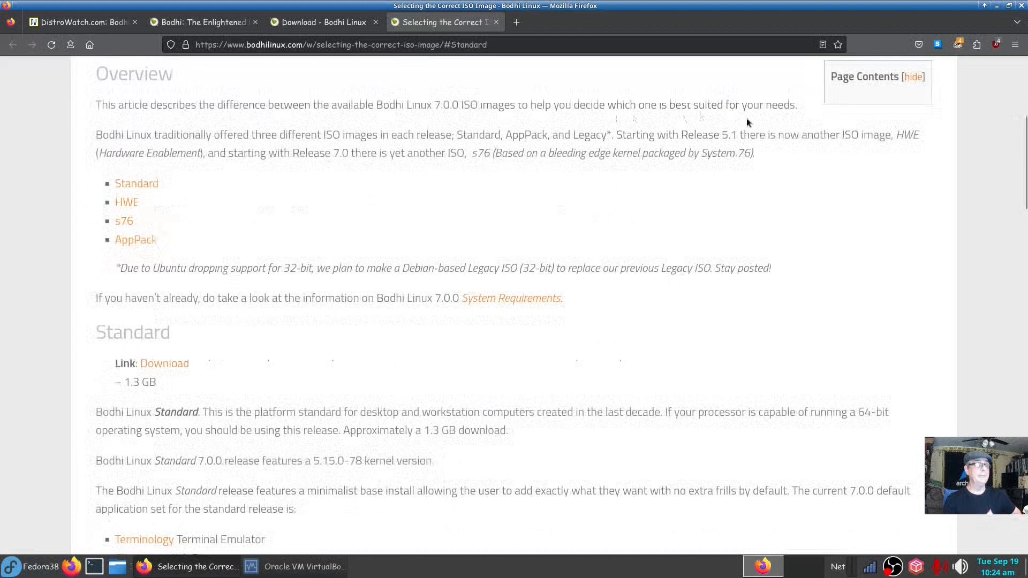
scroll(287, 339, down, 6)
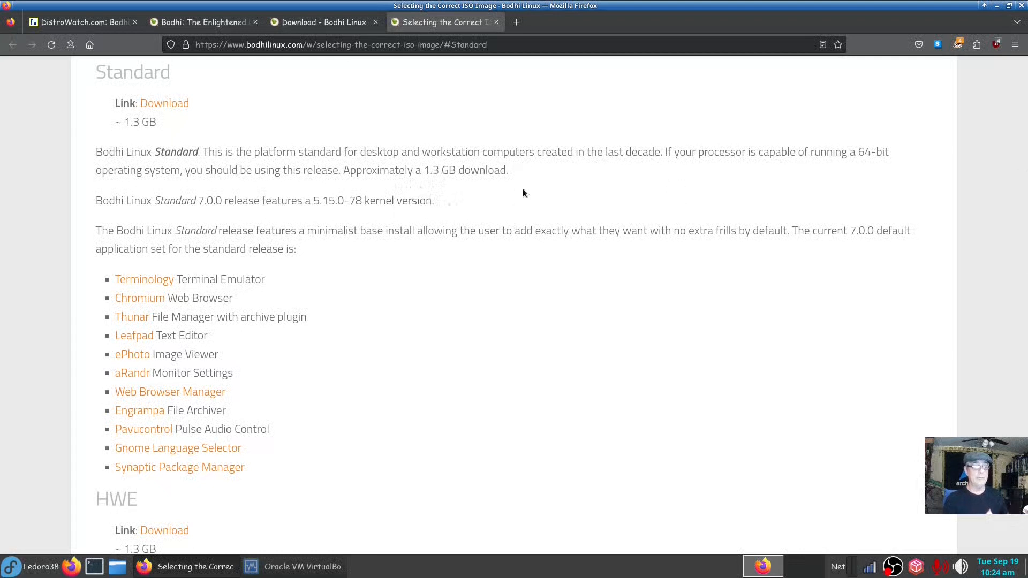
scroll(521, 195, down, 3)
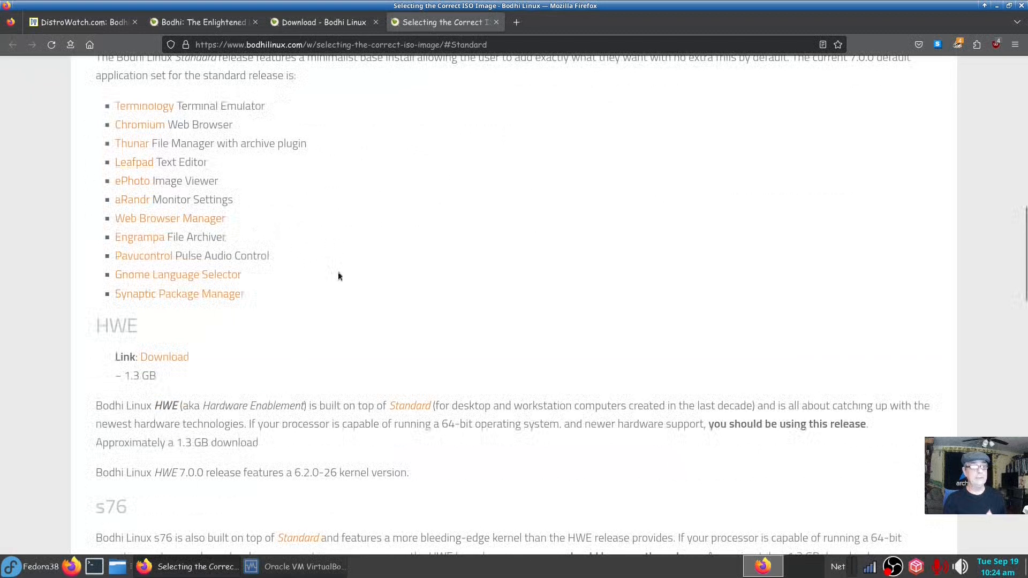
scroll(338, 276, up, 2)
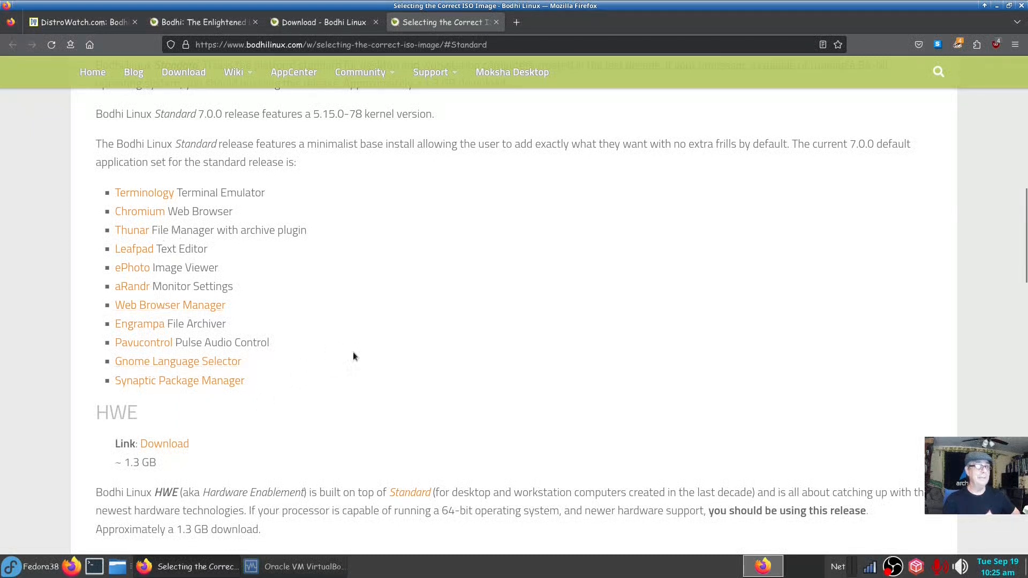
click(997, 5)
Restore VirtualBox Manager, start the Bodhi Linux VM, and minimize the Manager.
click(317, 565)
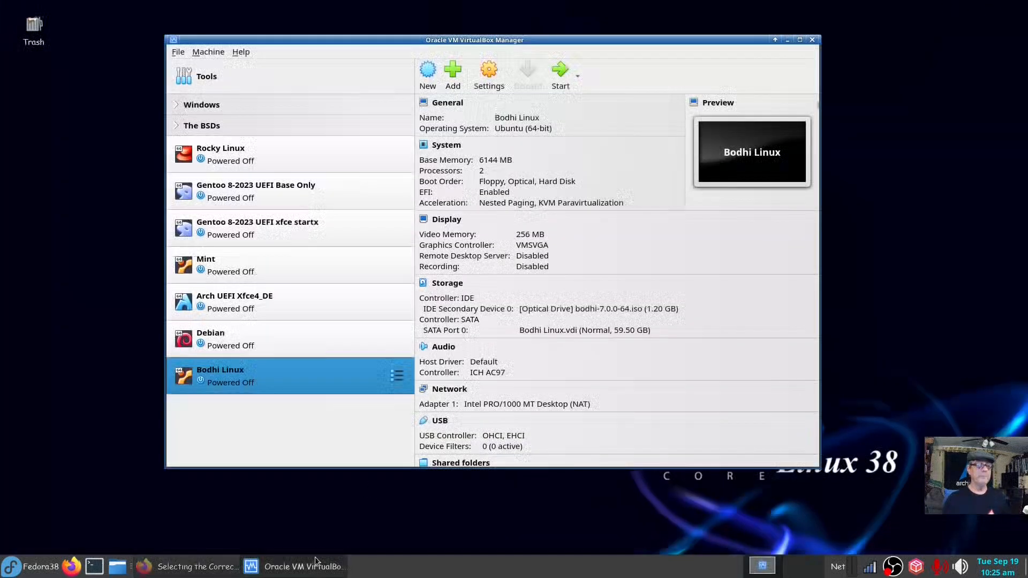
drag(462, 40, 427, 24)
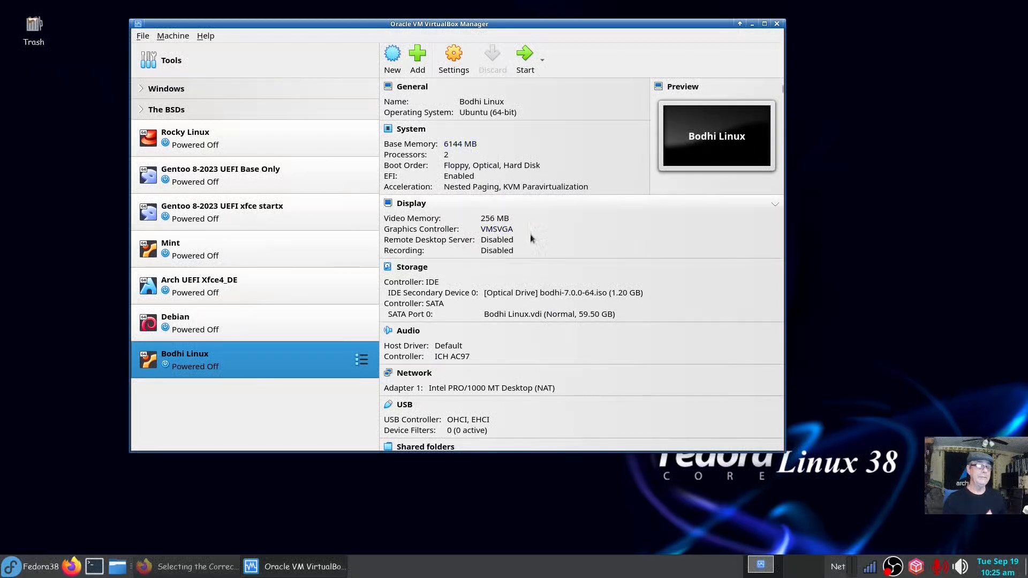
click(525, 56)
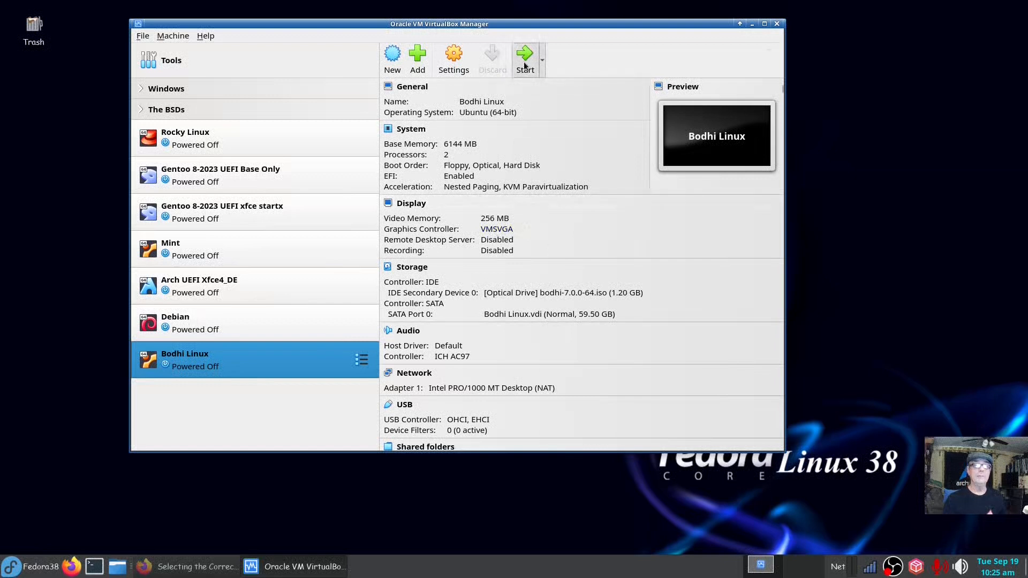
click(749, 25)
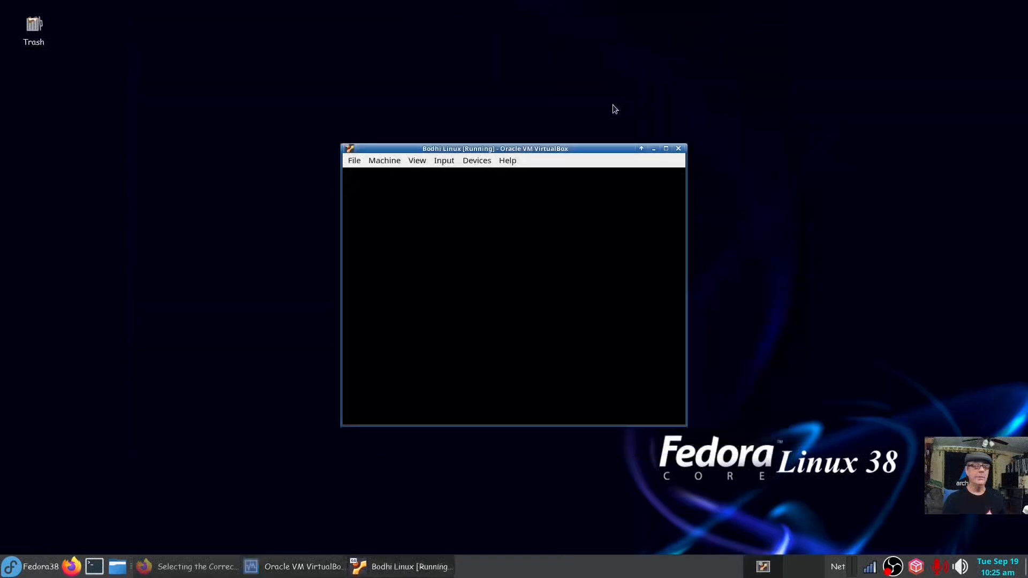
Boot 'Try Bodhi' from GRUB and keep English (US) for language and keyboard.
drag(602, 123, 437, 66)
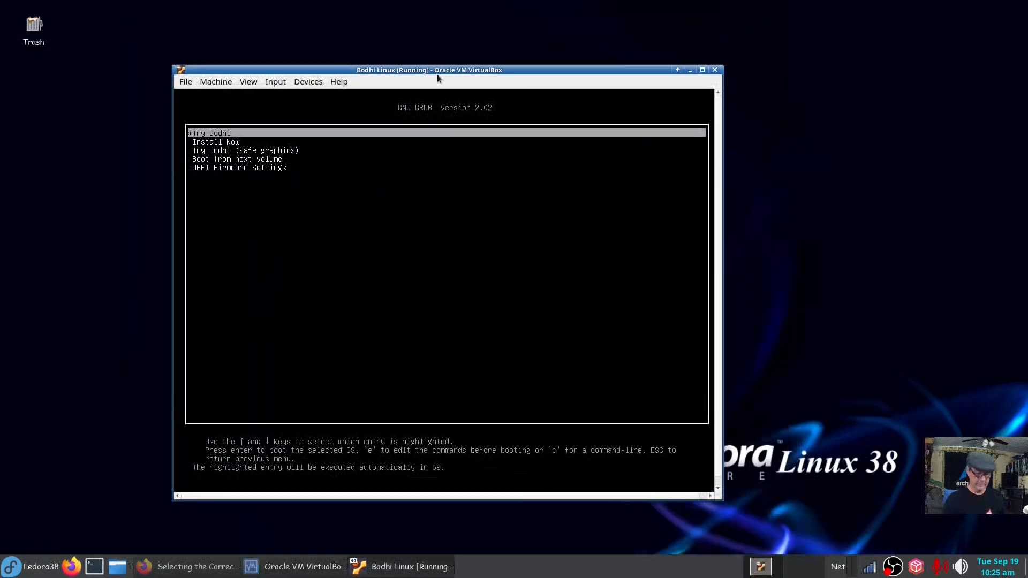
key(Return)
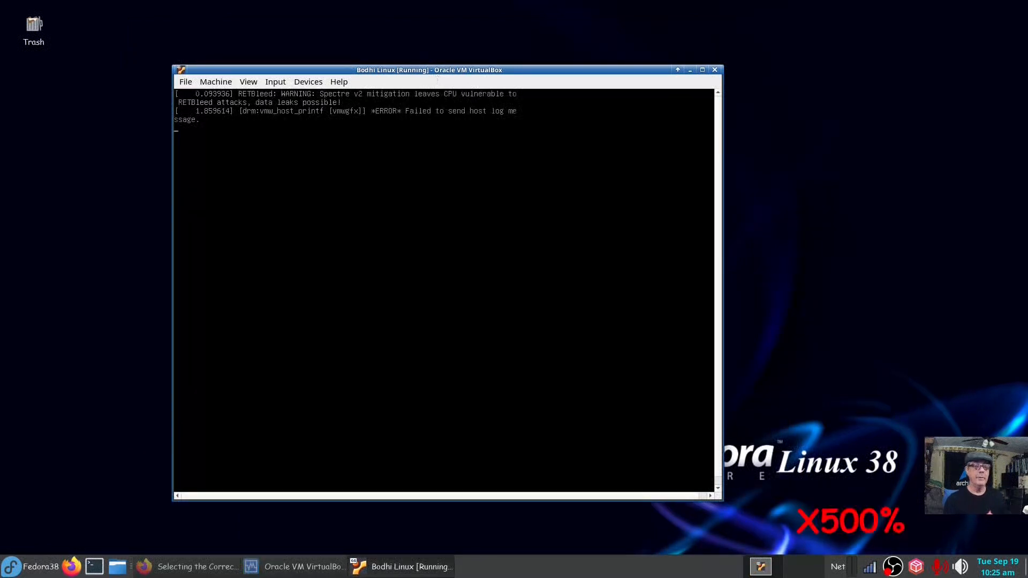
drag(518, 75, 453, 25)
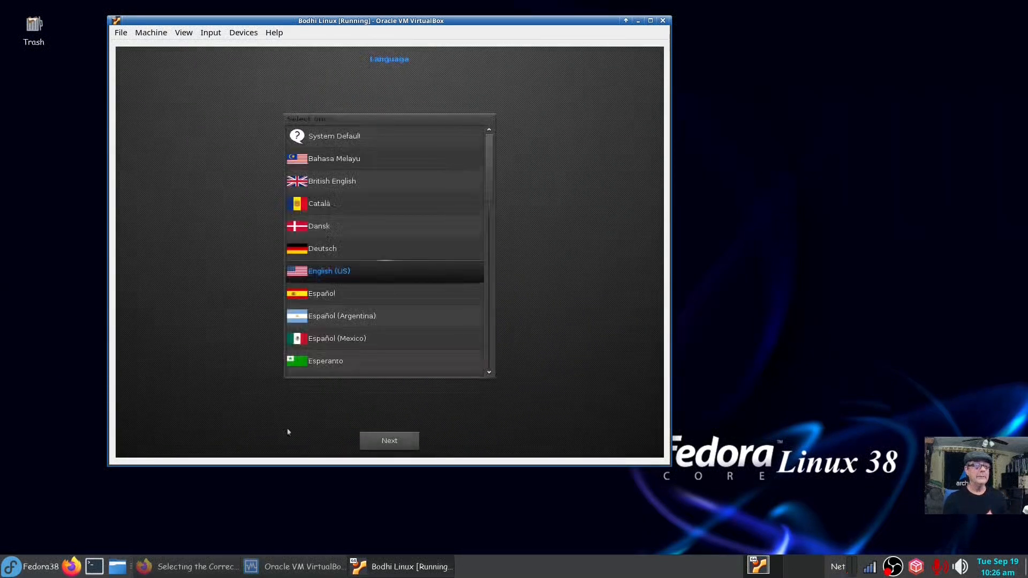
click(390, 441)
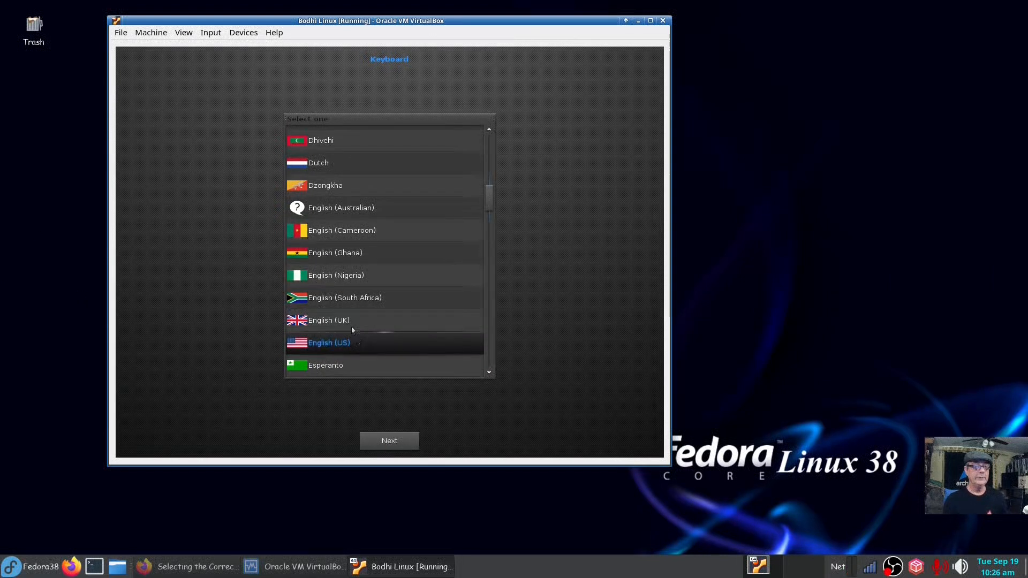
click(399, 449)
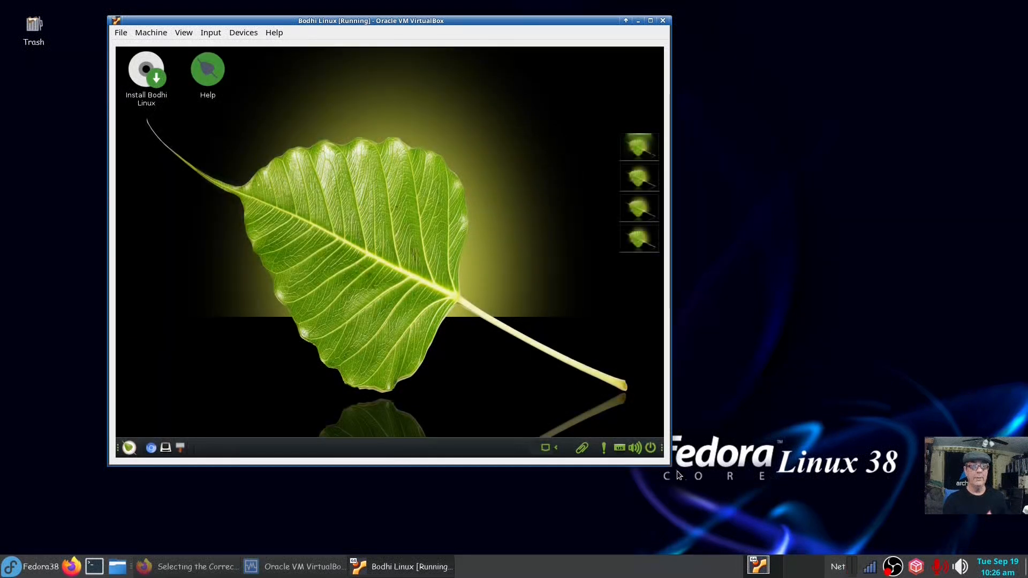
Run sudo arandr and set the Virtual1 output to a 1440x900 resolution.
drag(671, 466, 676, 474)
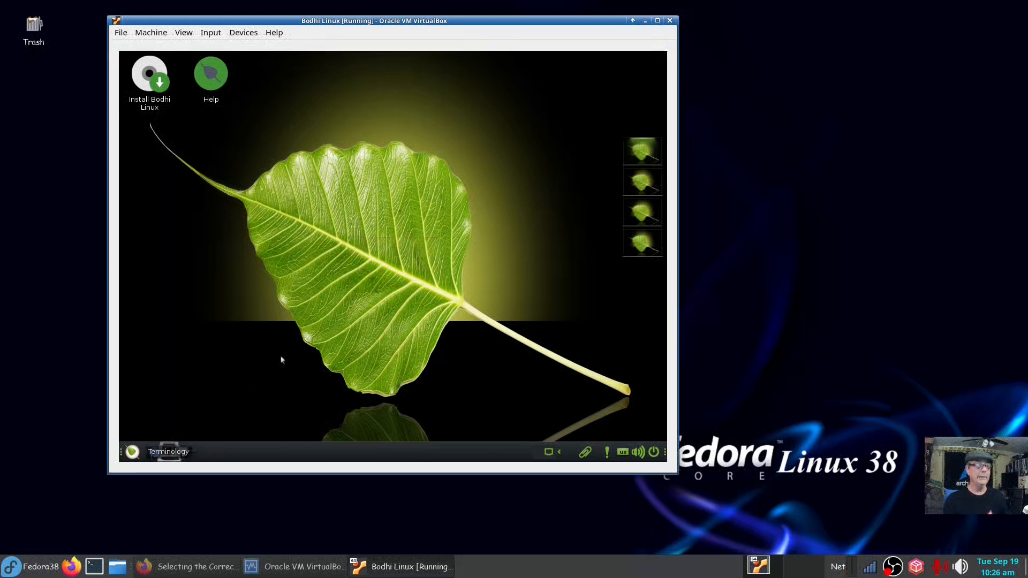
text(s)
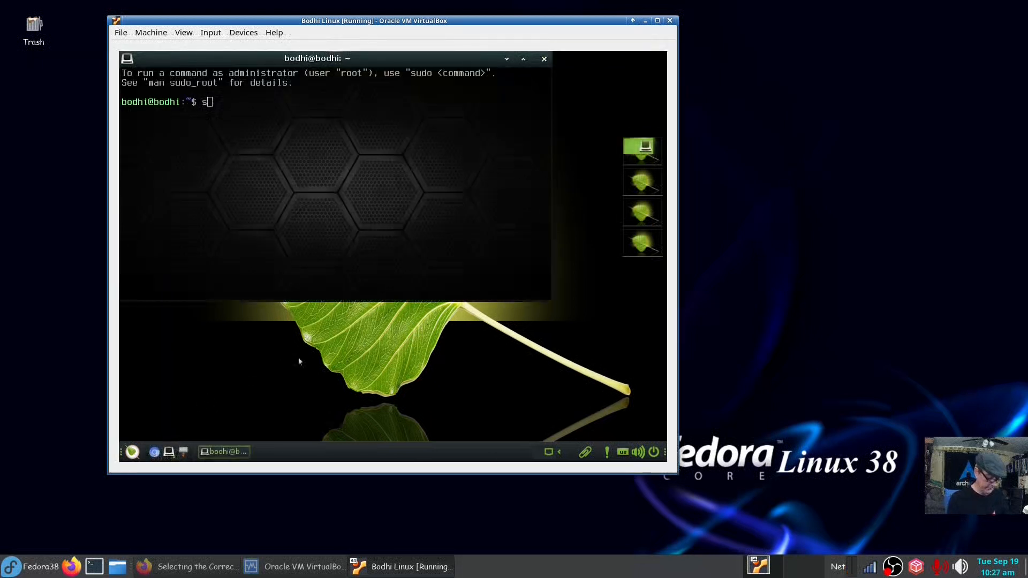
text(udo arandr)
key(Return)
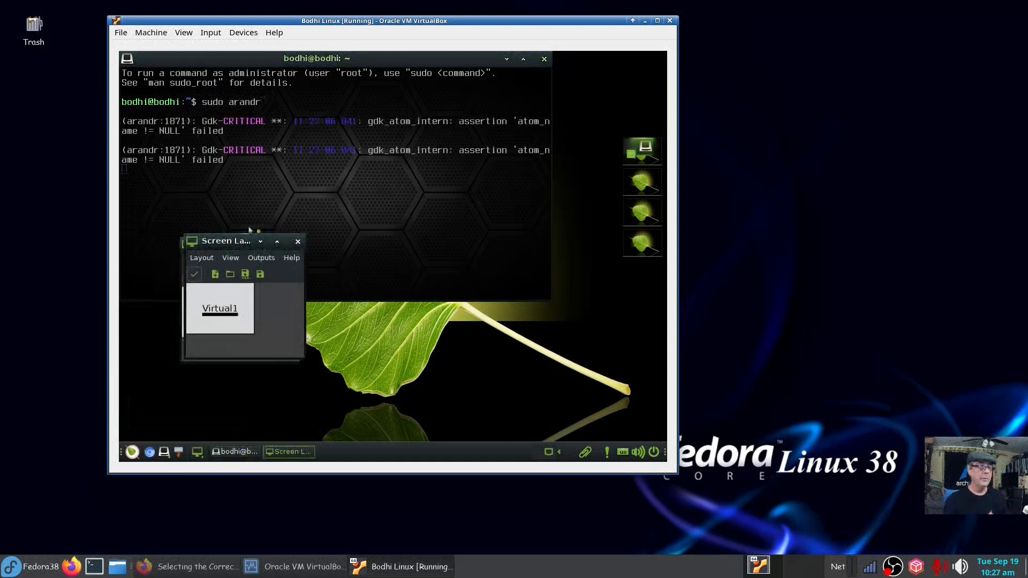
click(302, 204)
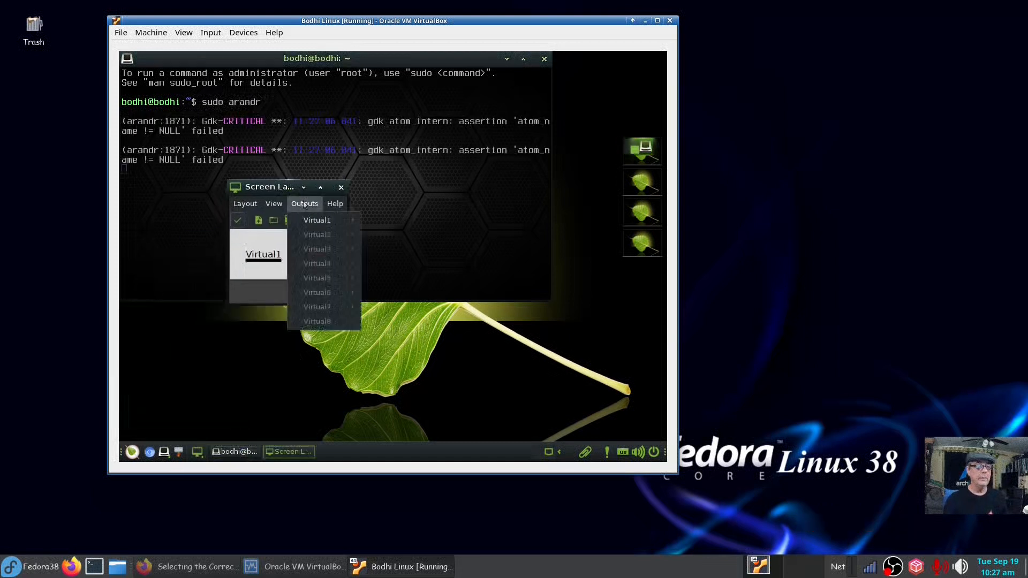
mouse_move(321, 220)
mouse_move(386, 252)
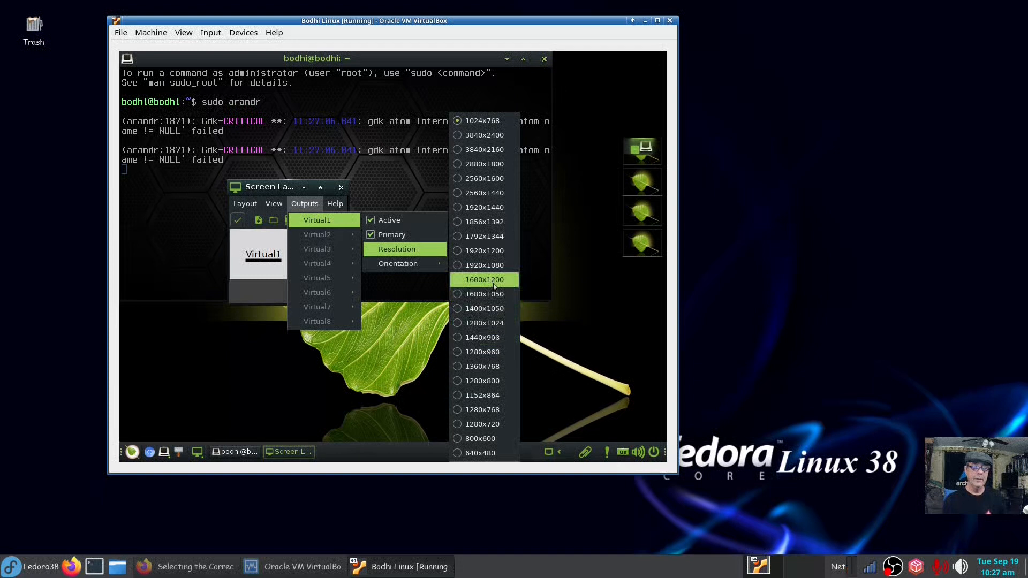
click(483, 338)
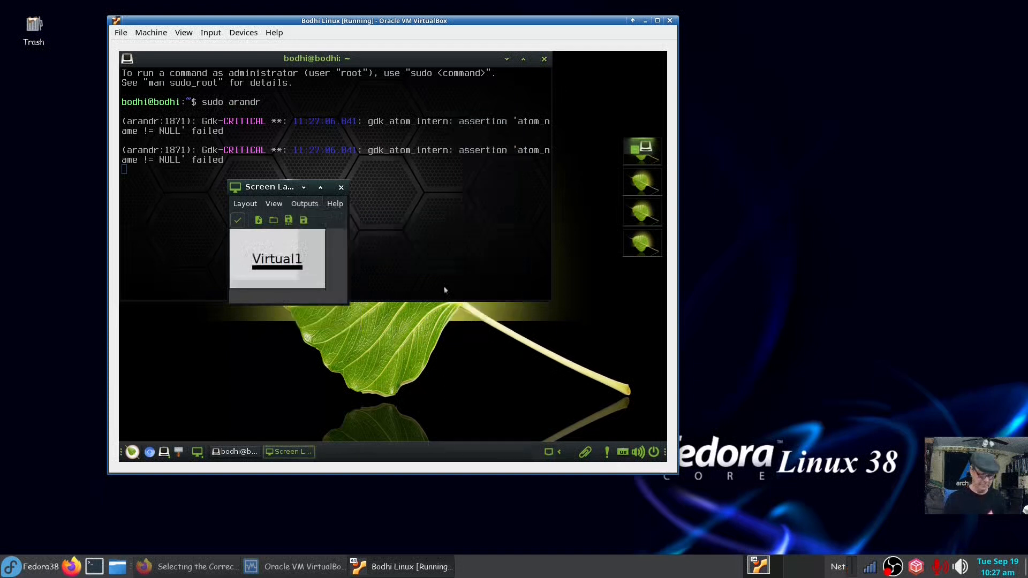
Close arandr and the terminal, and reposition the VM window.
click(332, 176)
click(535, 48)
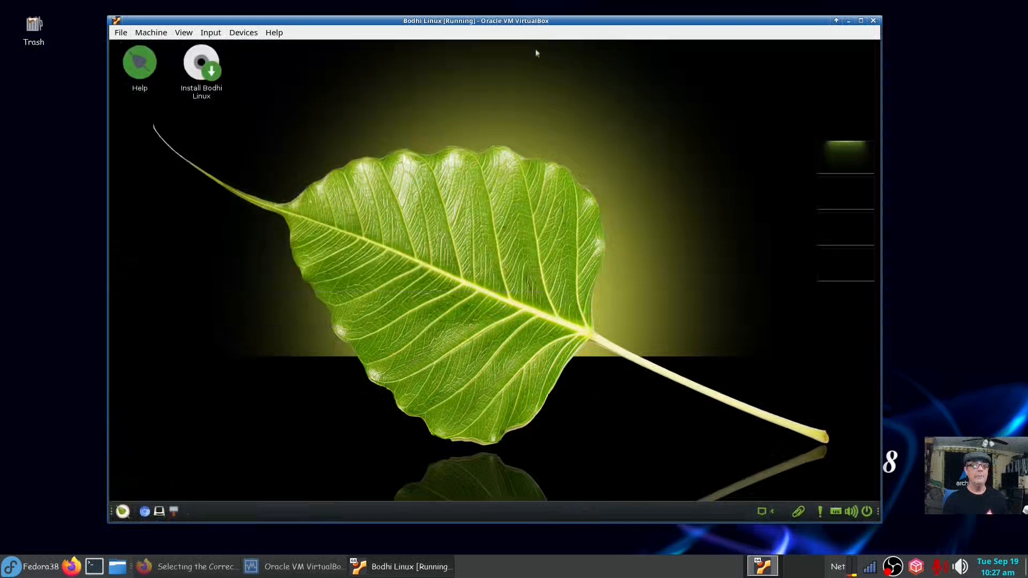
drag(548, 22, 457, 7)
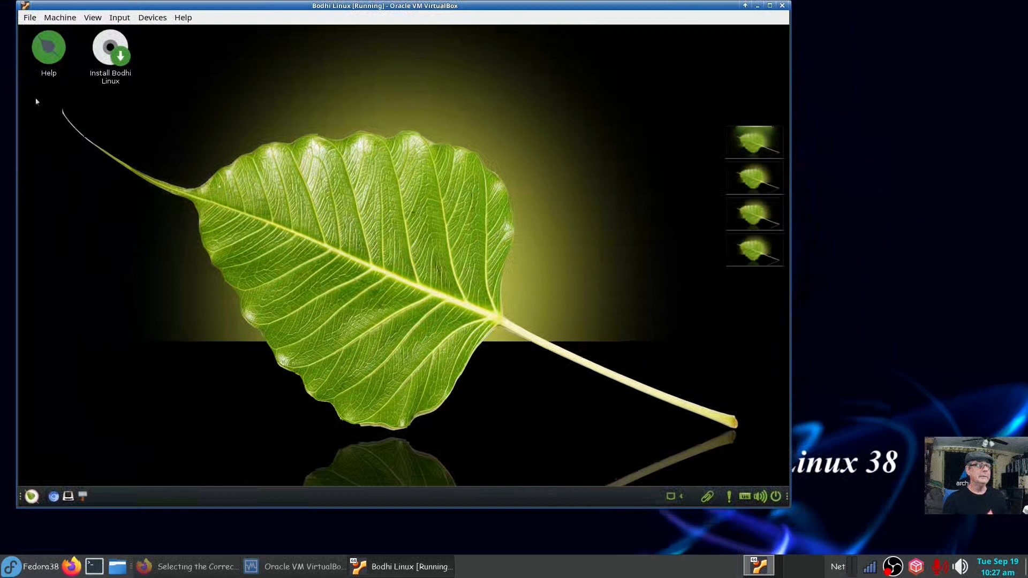
Launch the Bodhi installer and inspect its window with xprop in a terminal.
double_click(110, 63)
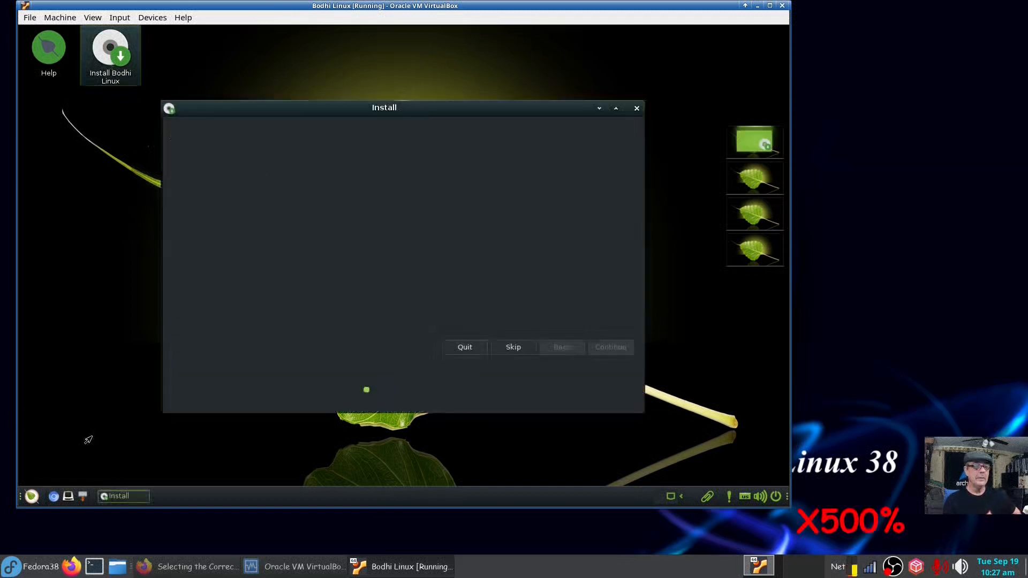
click(68, 497)
text(xpr)
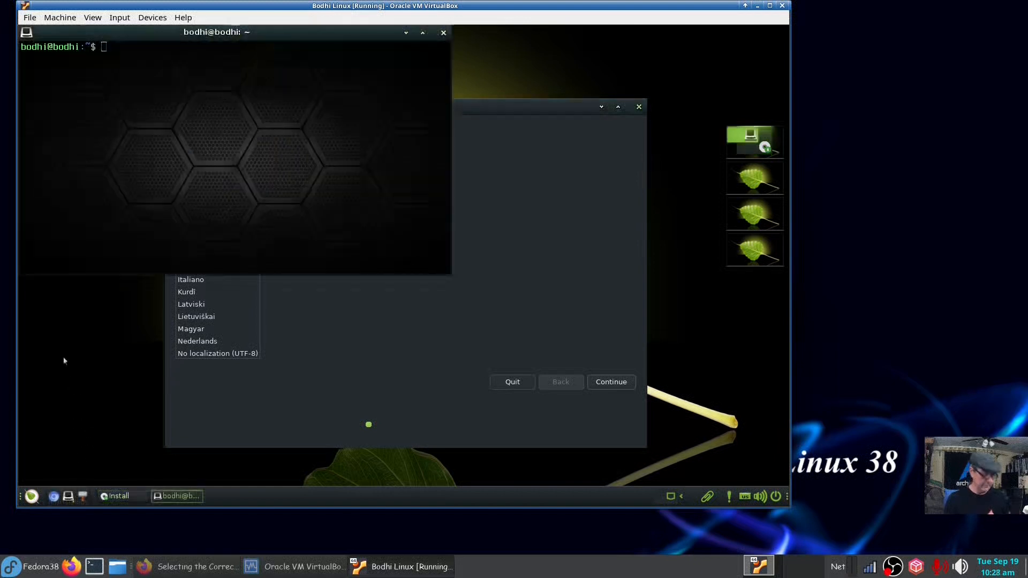
text(op)
key(Return)
click(367, 156)
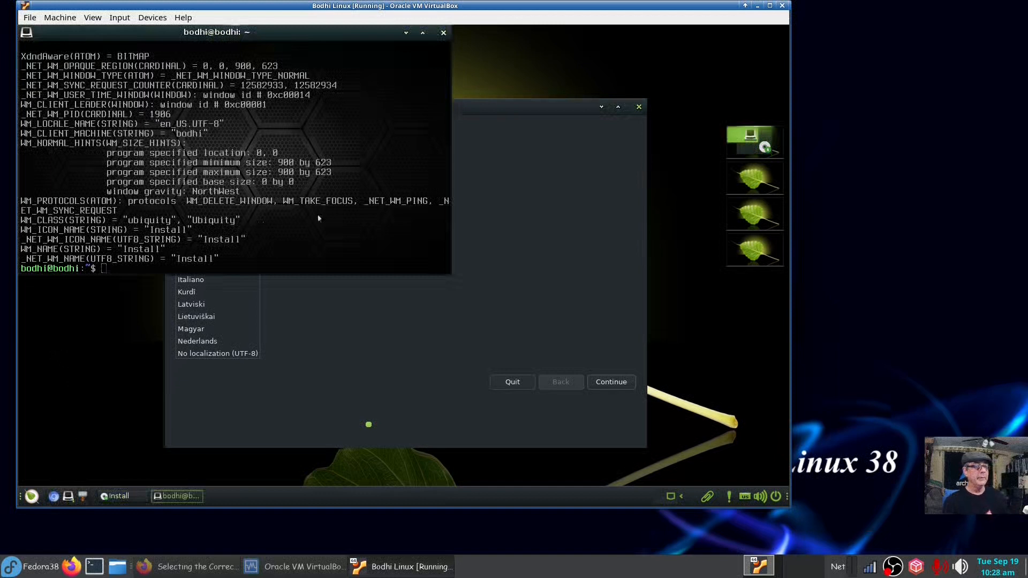
click(443, 33)
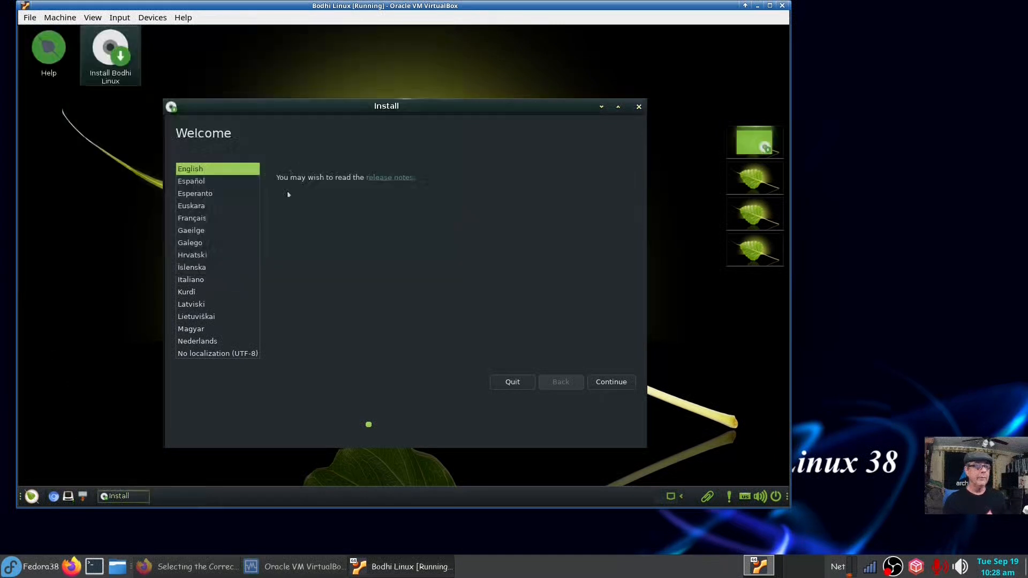
Continue past the Welcome, English (US) keyboard layout, and Updates pages.
click(610, 382)
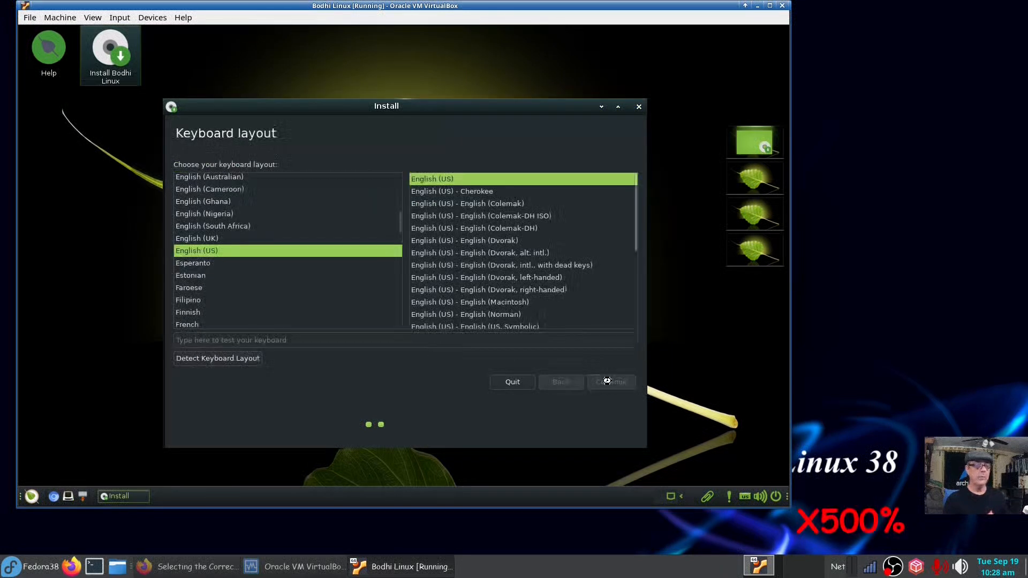
click(611, 382)
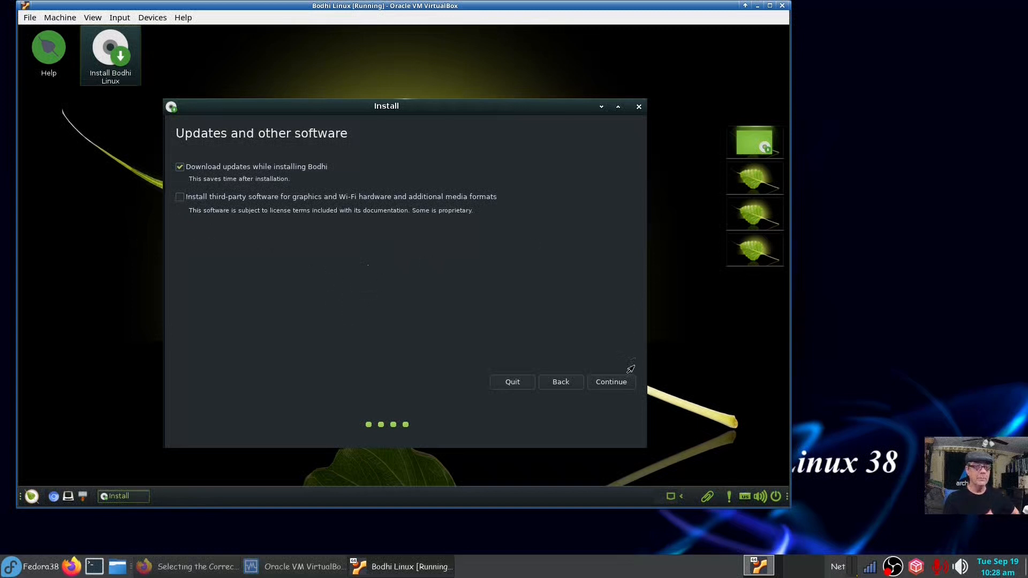
click(611, 382)
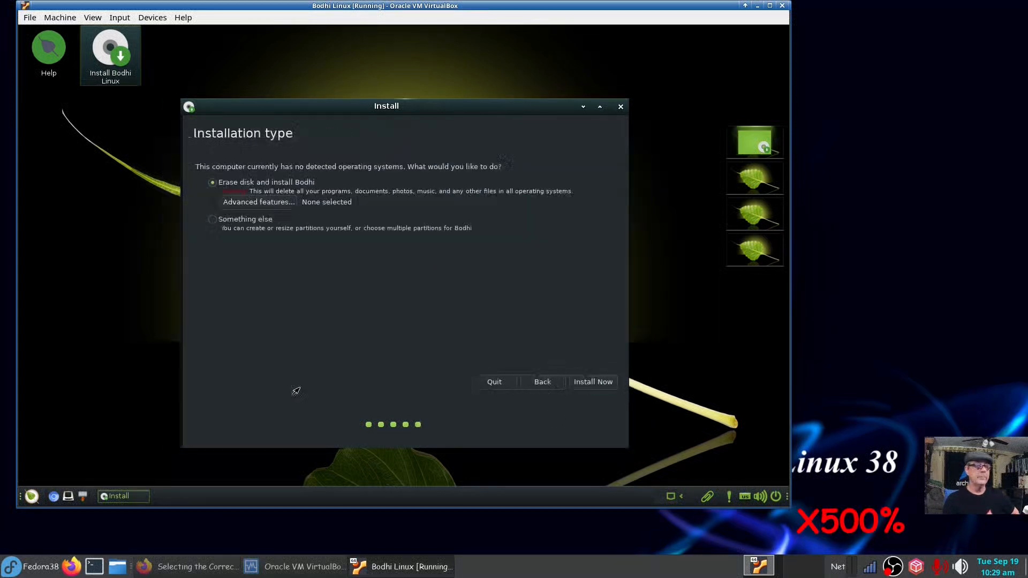
Choose 'Something else' partitioning and create a new empty partition table.
click(209, 224)
click(592, 381)
click(541, 298)
click(547, 305)
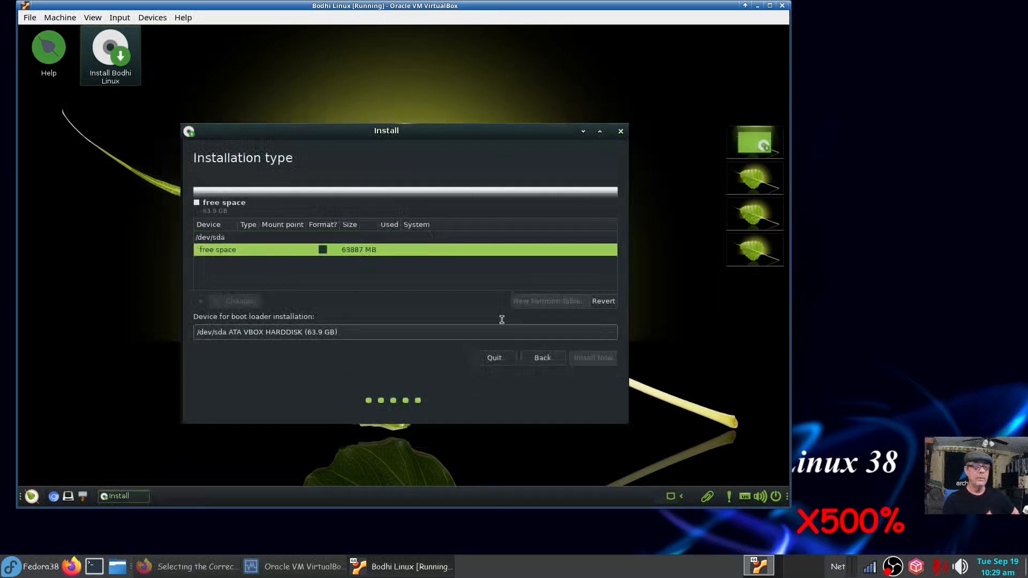
Create a 512 MB EFI System Partition.
click(201, 301)
text(512)
click(508, 284)
click(483, 431)
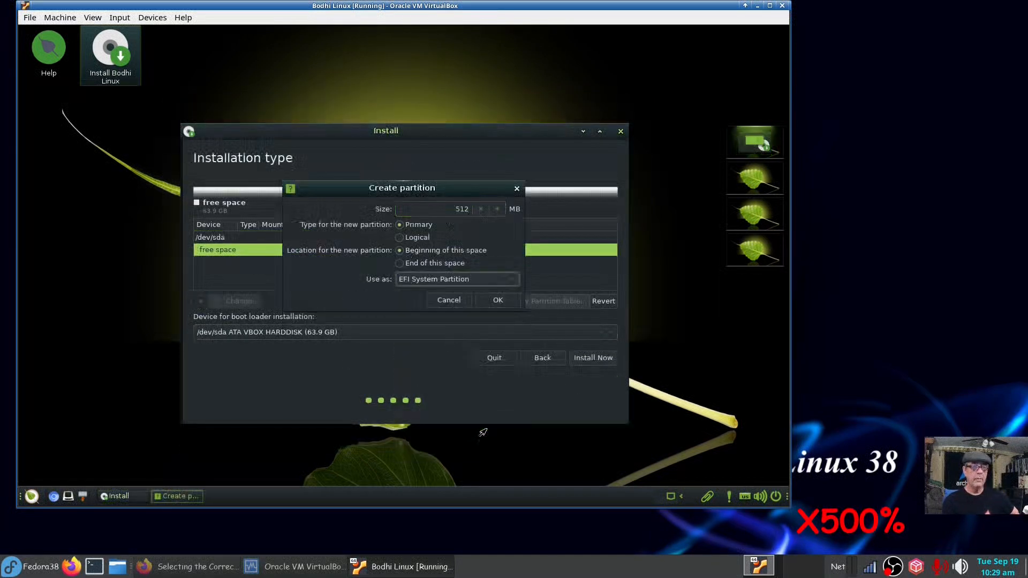
click(496, 301)
Add a 6144 MB swap partition in the free space.
click(477, 275)
click(200, 301)
double_click(461, 209)
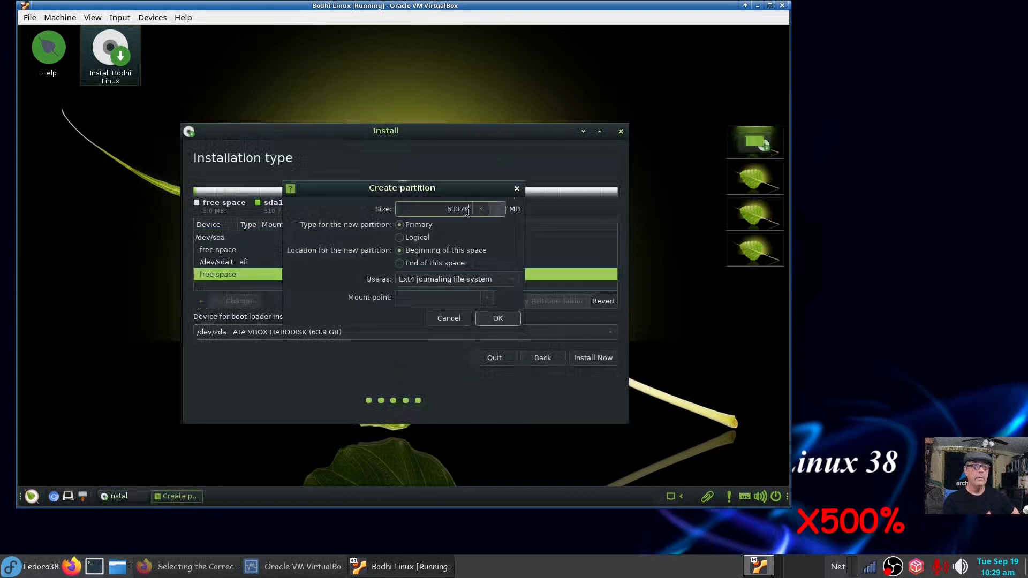
key(BackSpace)
text(6144)
click(507, 279)
click(472, 418)
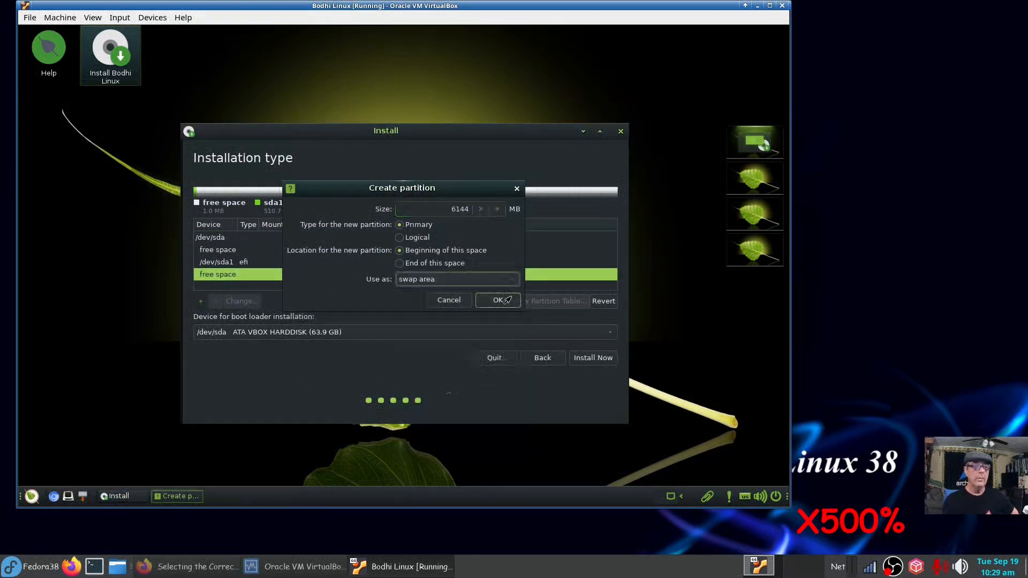
click(498, 319)
Add a 27 GB ext4 partition mounted as root /.
click(354, 274)
click(316, 284)
click(199, 302)
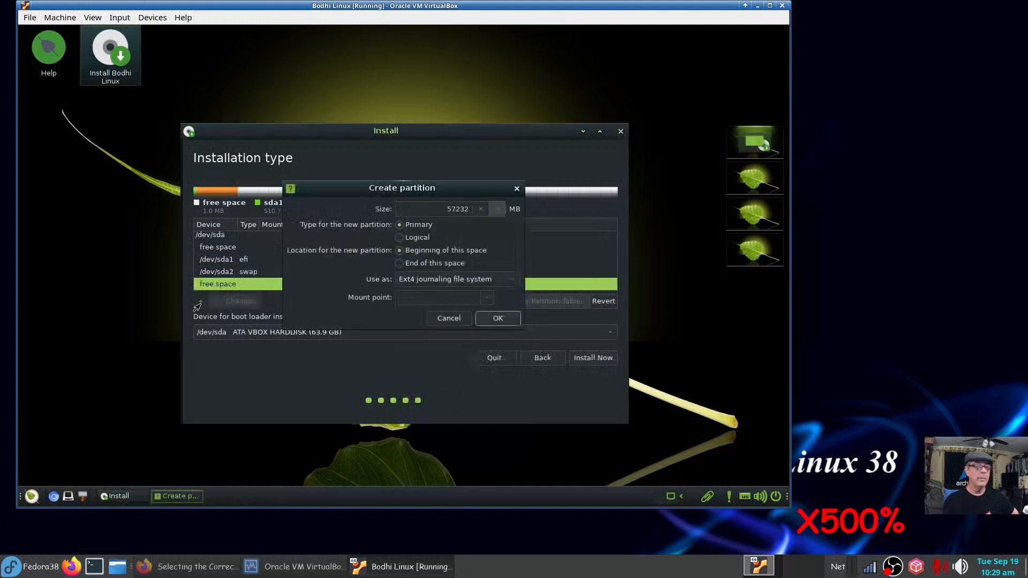
drag(456, 209, 390, 191)
text(27)
click(487, 298)
click(475, 313)
click(492, 320)
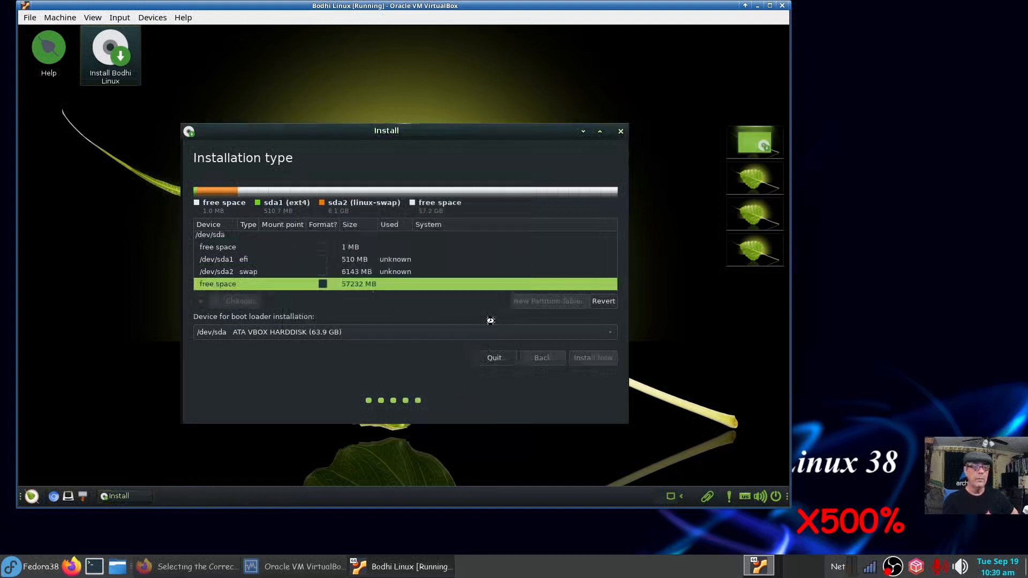
Use the remaining free space for an ext4 /home partition.
scroll(413, 272, down, 2)
click(360, 286)
click(200, 301)
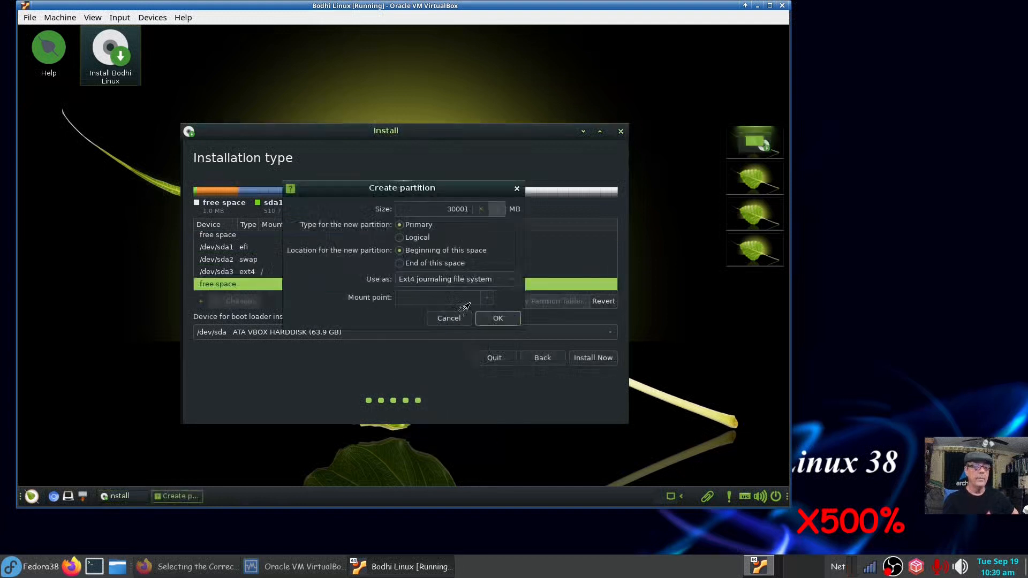
click(498, 318)
click(346, 261)
Recheck the EFI partition settings and begin Install Now with this layout.
double_click(345, 262)
click(458, 282)
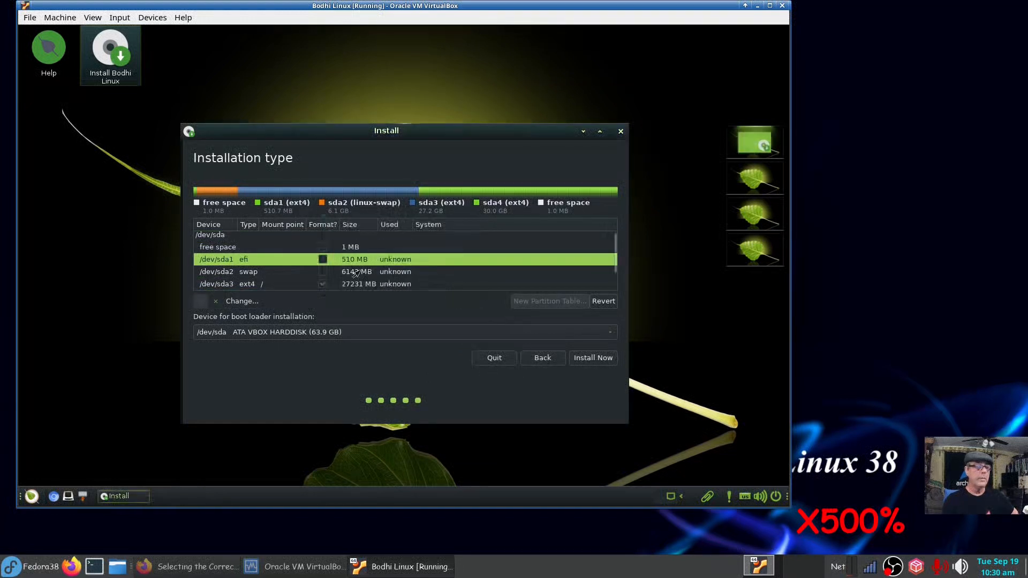
scroll(458, 273, down, 2)
click(593, 357)
Confirm disk changes, then enter the user's name, computer name and password and continue.
click(562, 337)
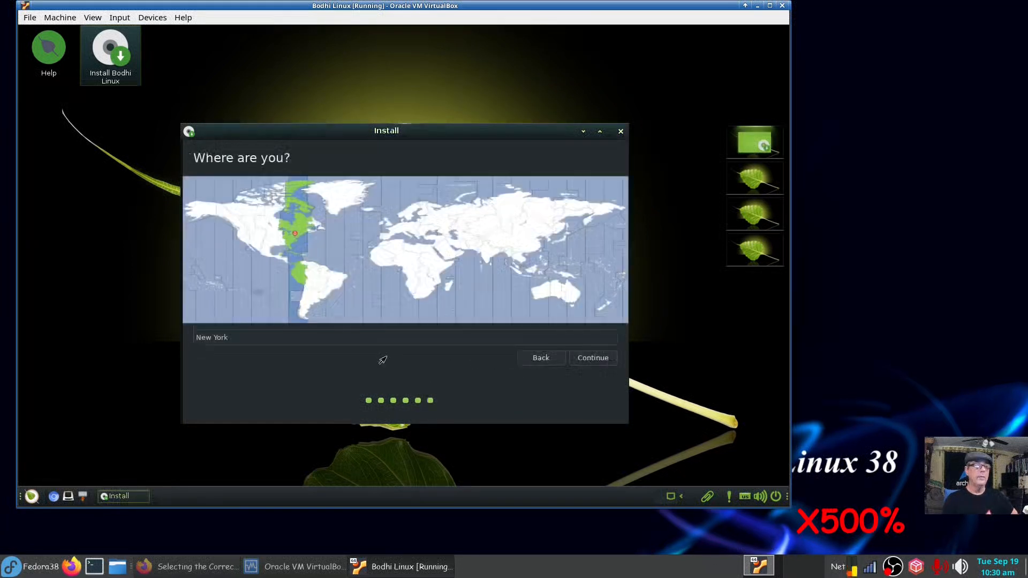
text(dennis)
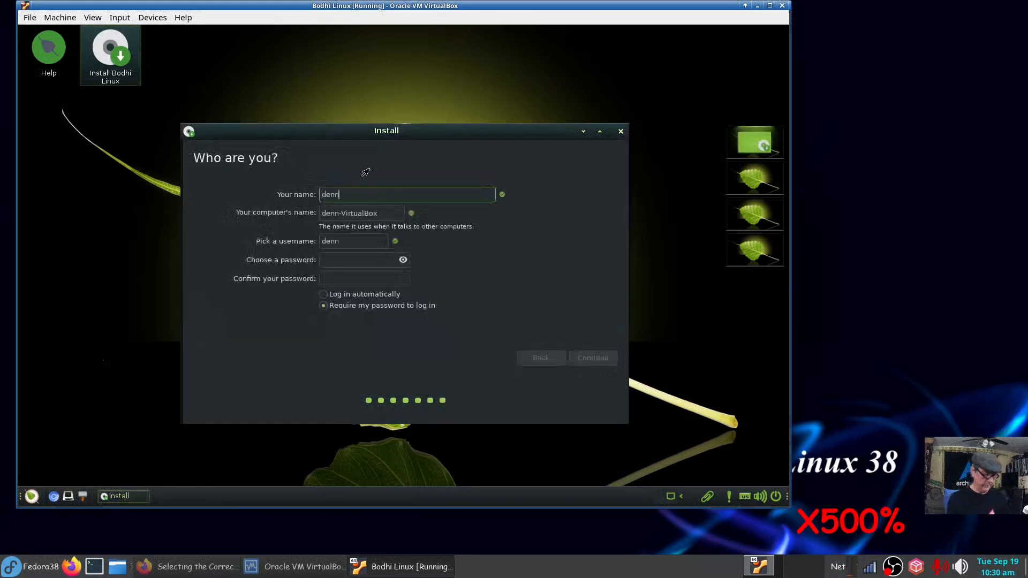
key(Tab)
text(dennis)
key(Tab)
key(Tab)
text(••••)
key(Tab)
text(••••)
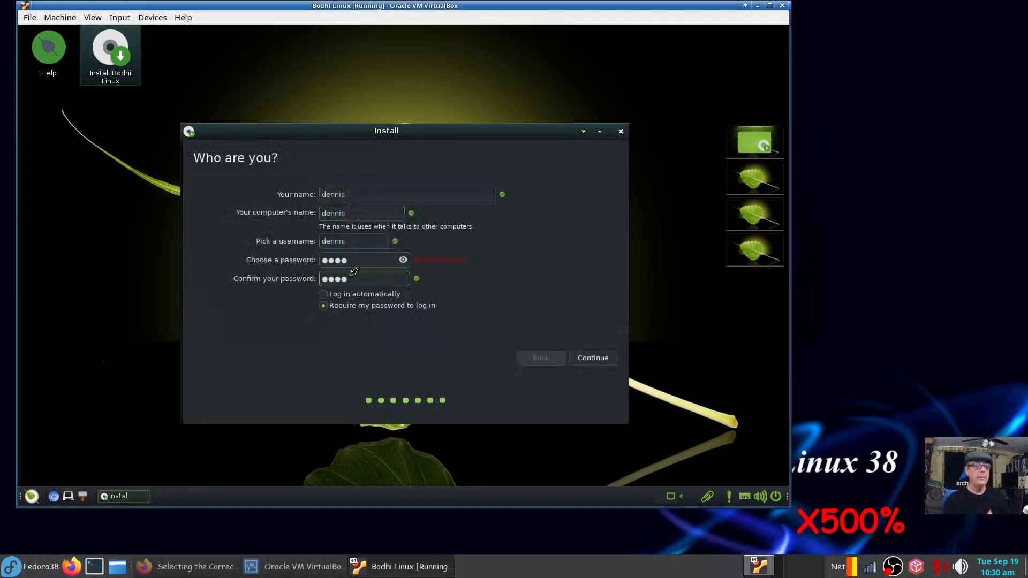
click(598, 358)
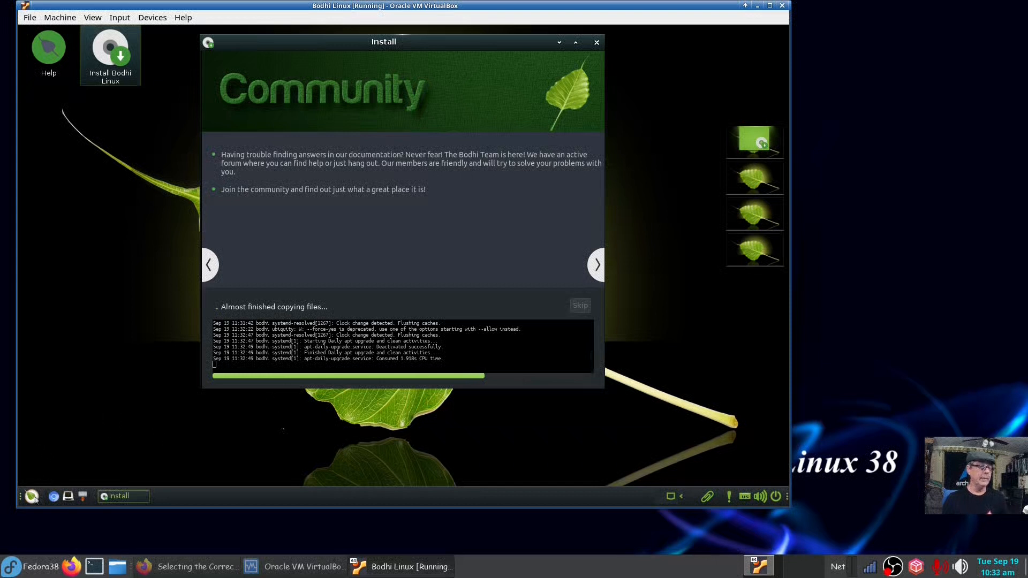
Launch Web Browser Manager from the Bodhi menu's Applications > Internet.
click(33, 497)
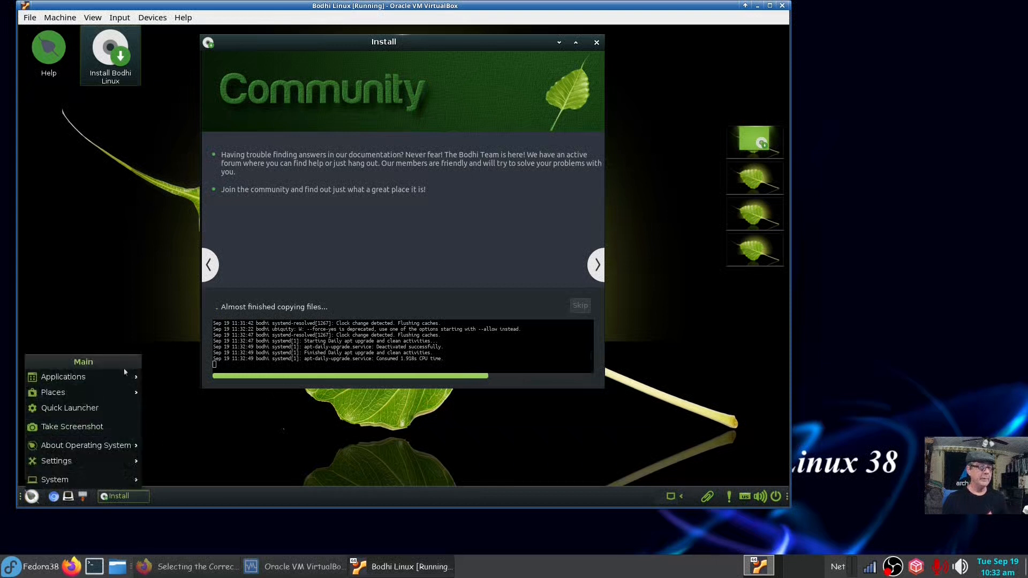
mouse_move(114, 368)
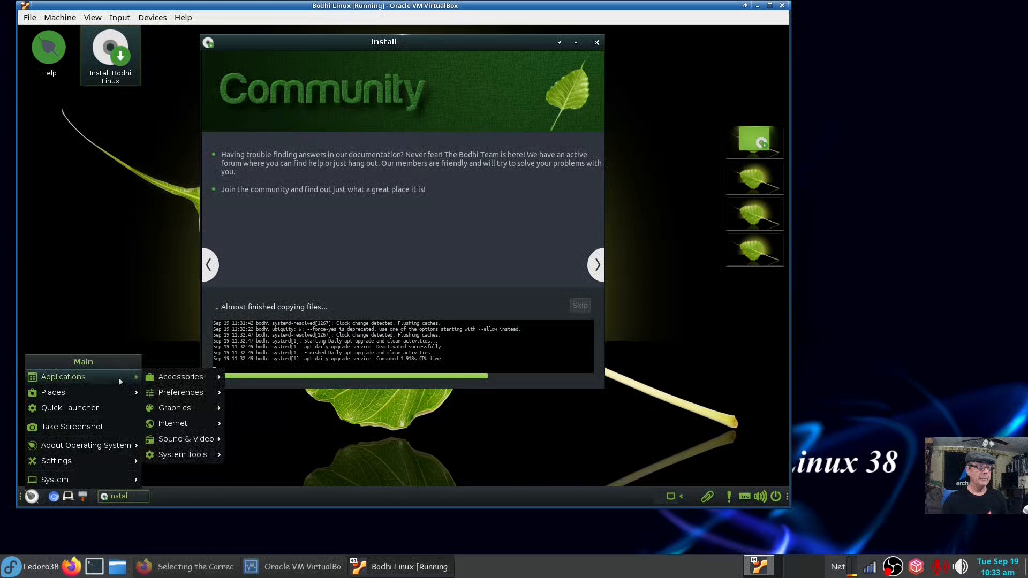
mouse_move(209, 383)
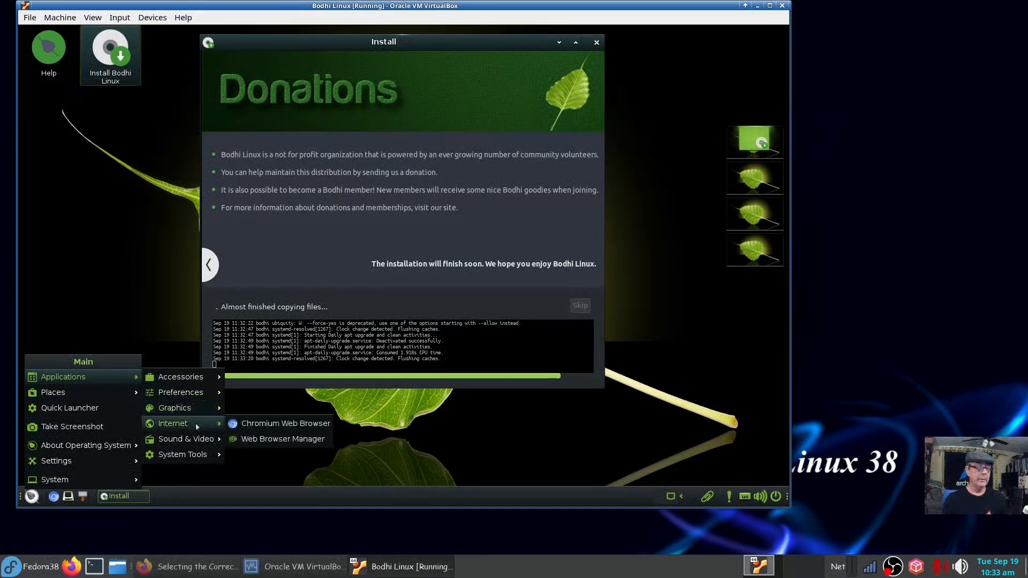
click(299, 440)
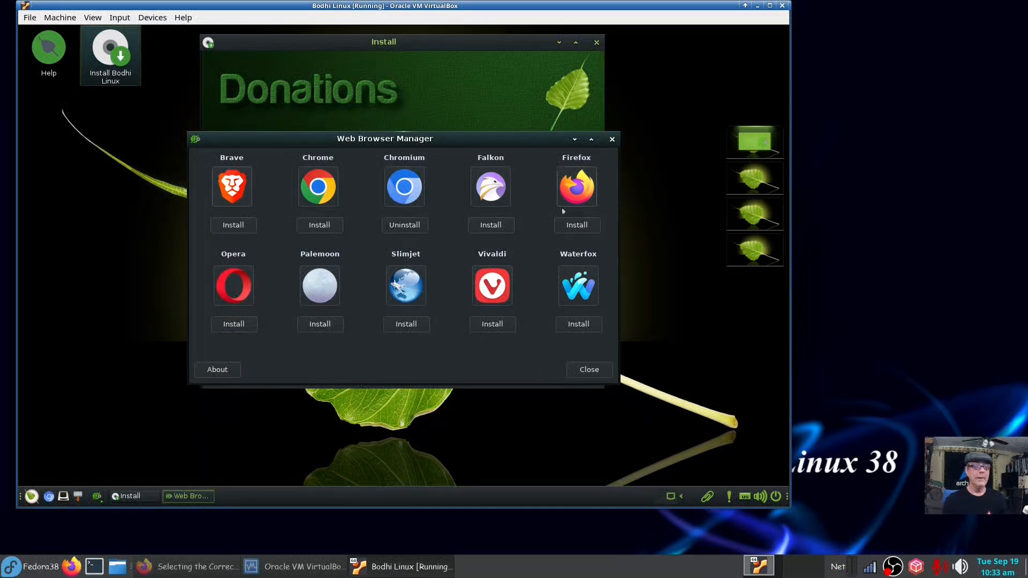
click(613, 140)
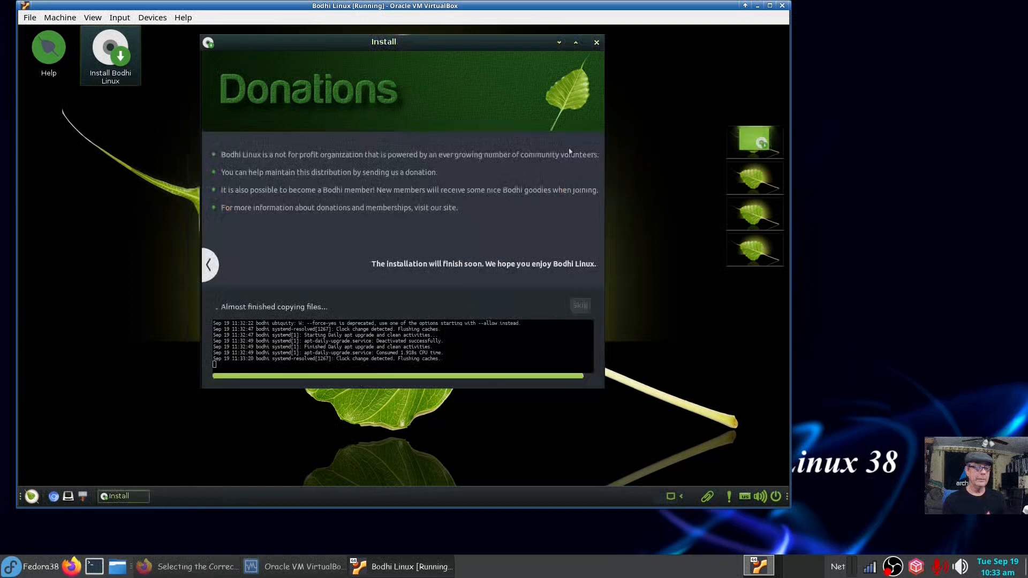
click(32, 496)
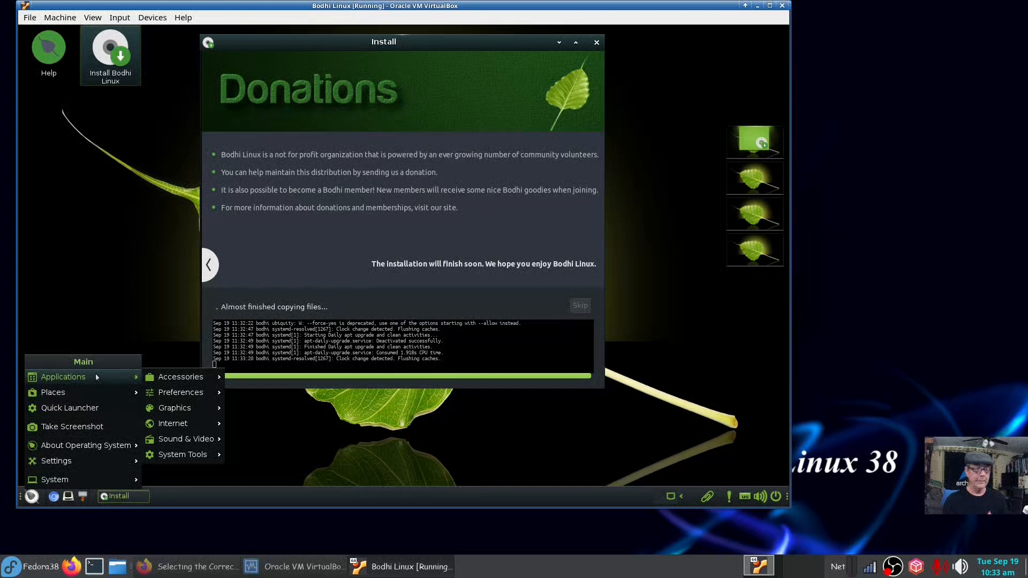
mouse_move(204, 410)
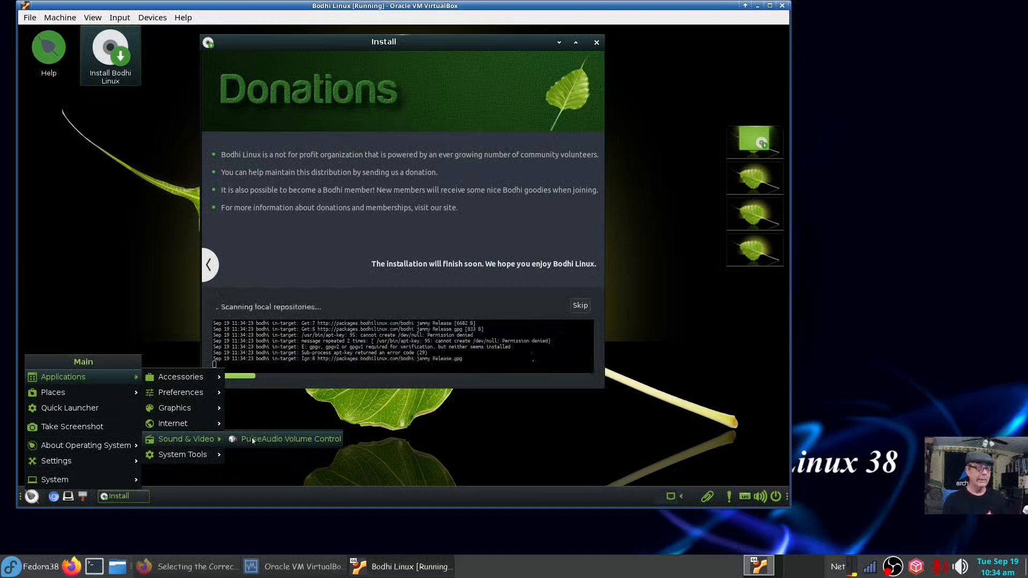
mouse_move(217, 454)
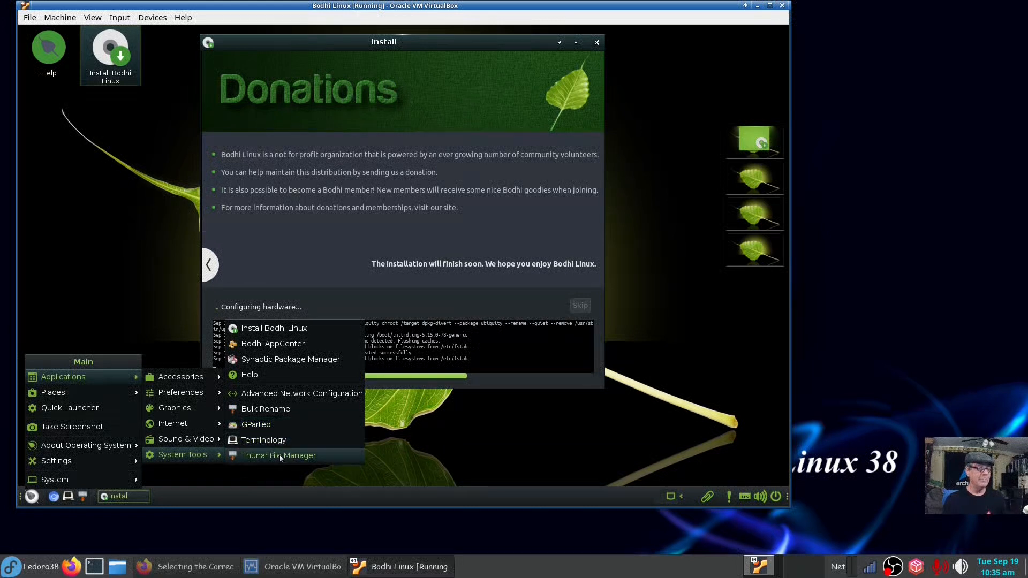
mouse_move(201, 420)
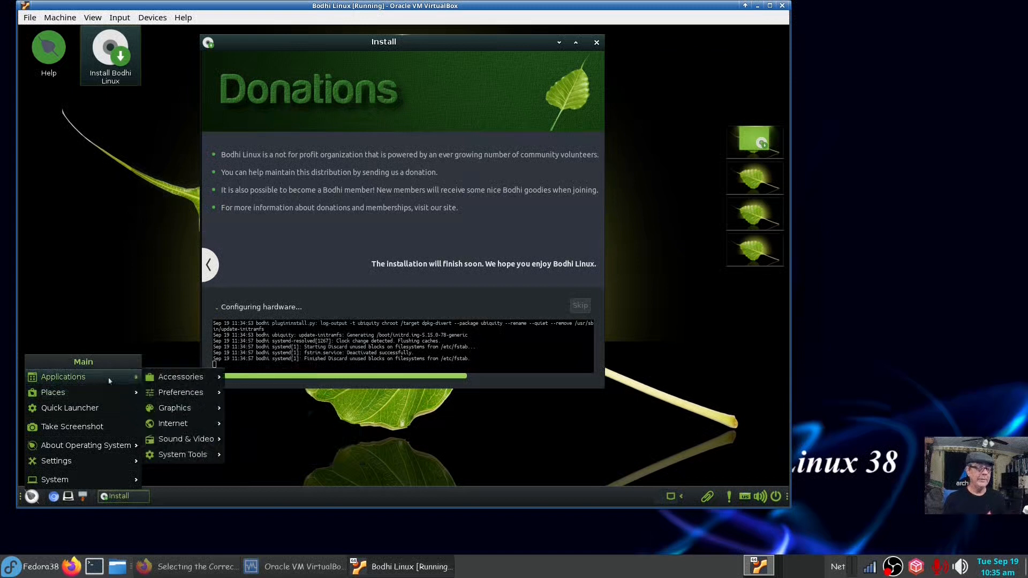
mouse_move(112, 391)
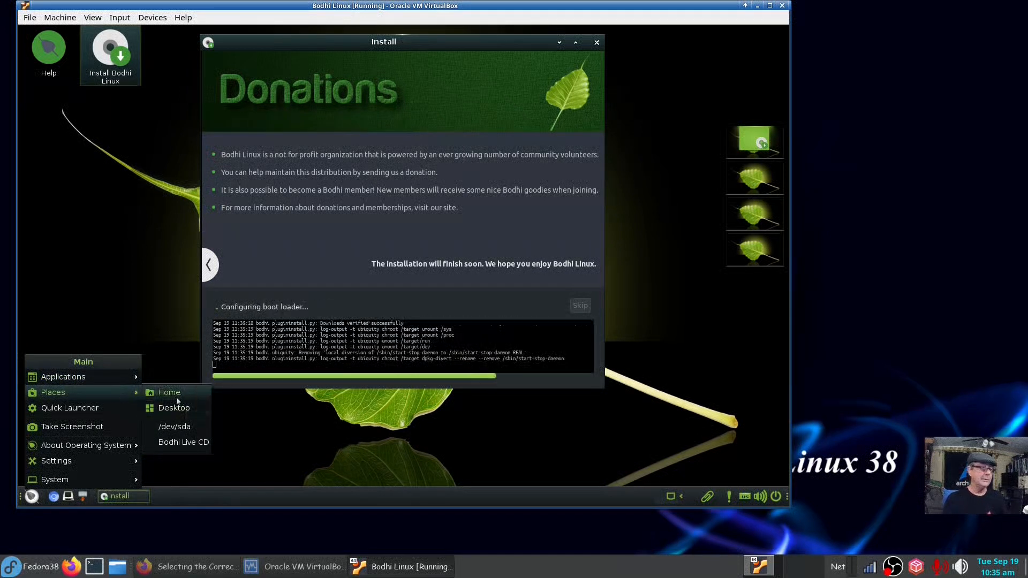
Open the Quick Launcher, type 'q', and dismiss it.
click(125, 410)
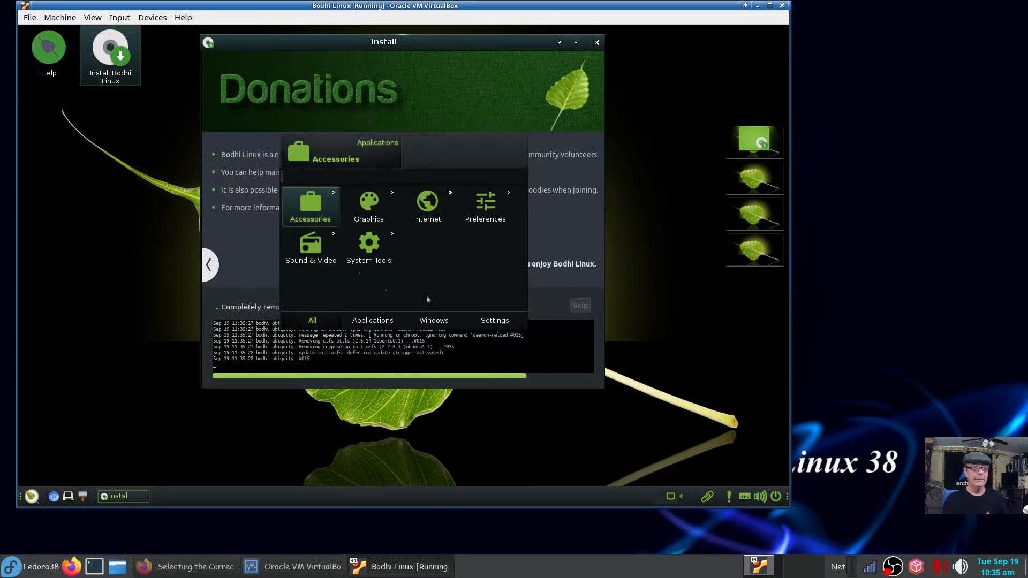
text(q)
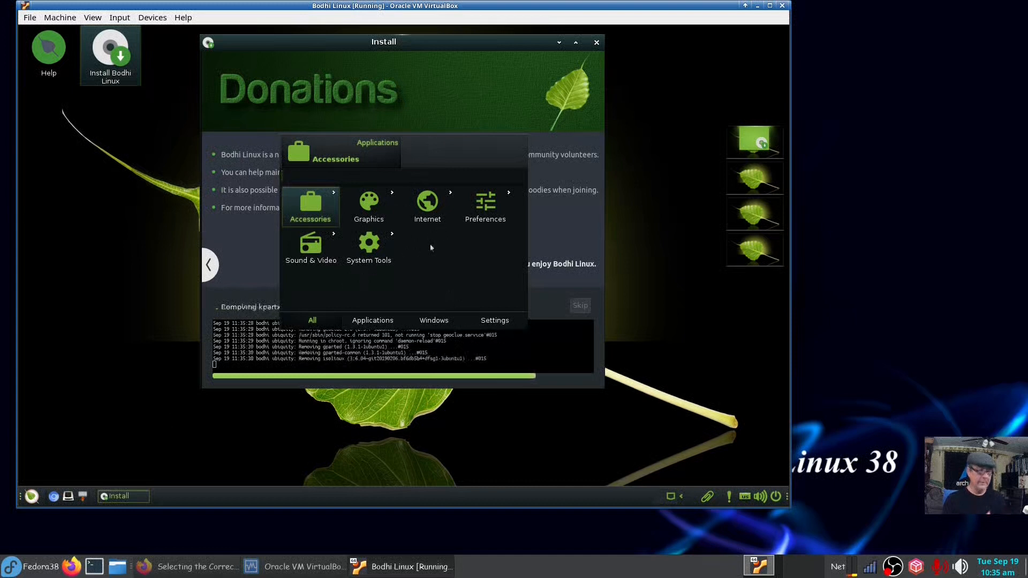
key(Escape)
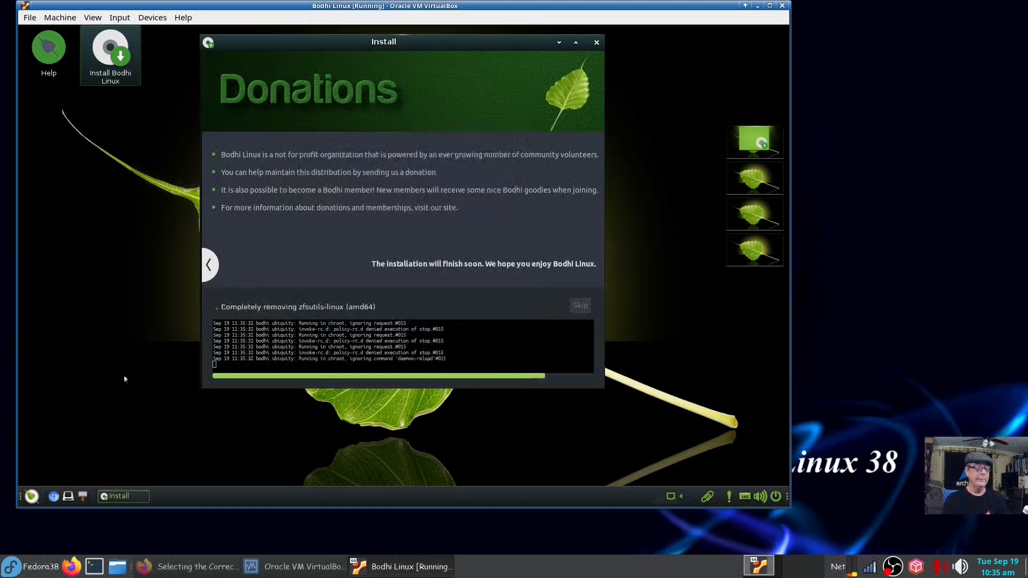
Check version 7.0.0 in About Bodhi Linux, close it, and show the main menu's Settings.
click(29, 496)
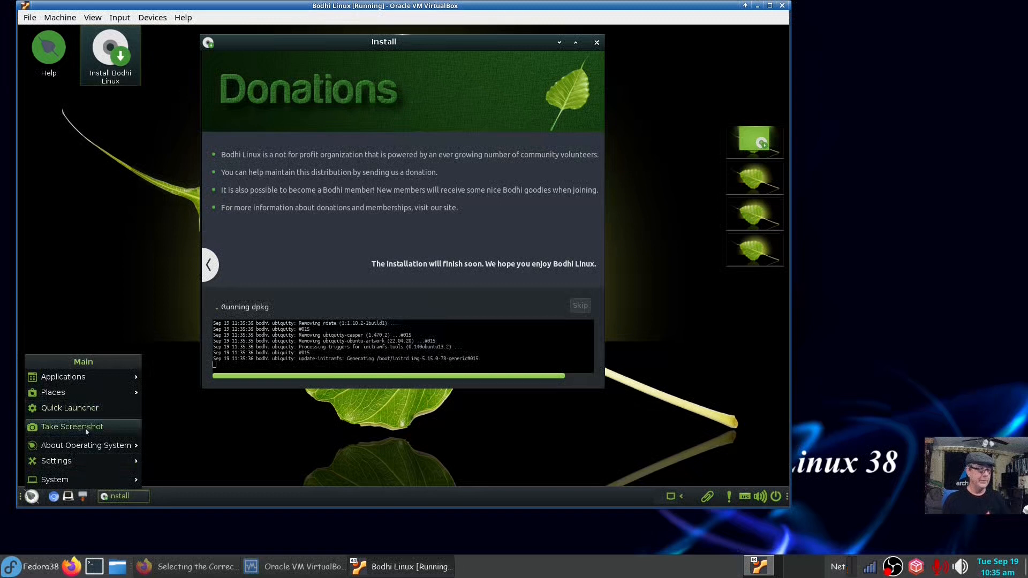
mouse_move(85, 447)
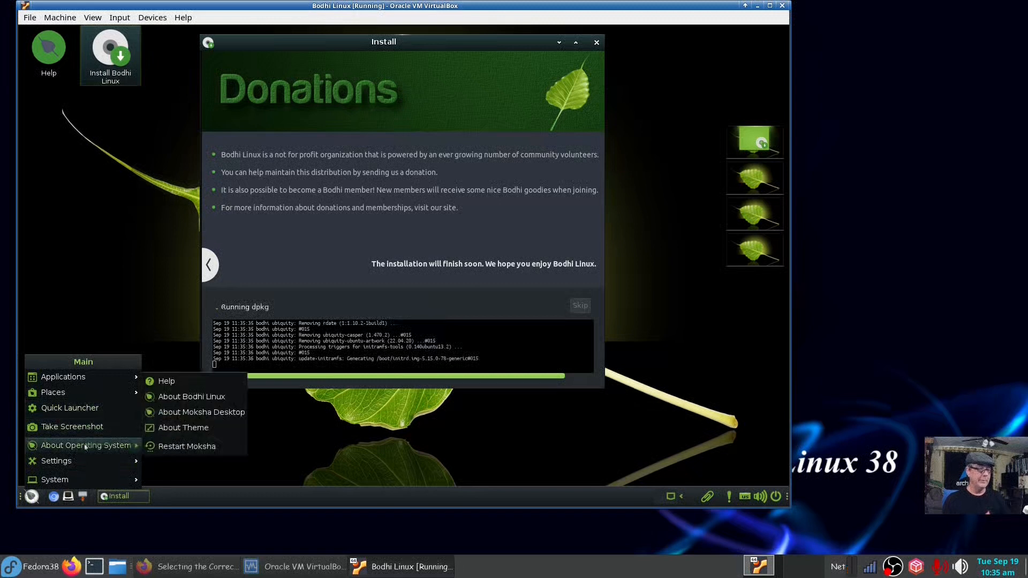
click(202, 398)
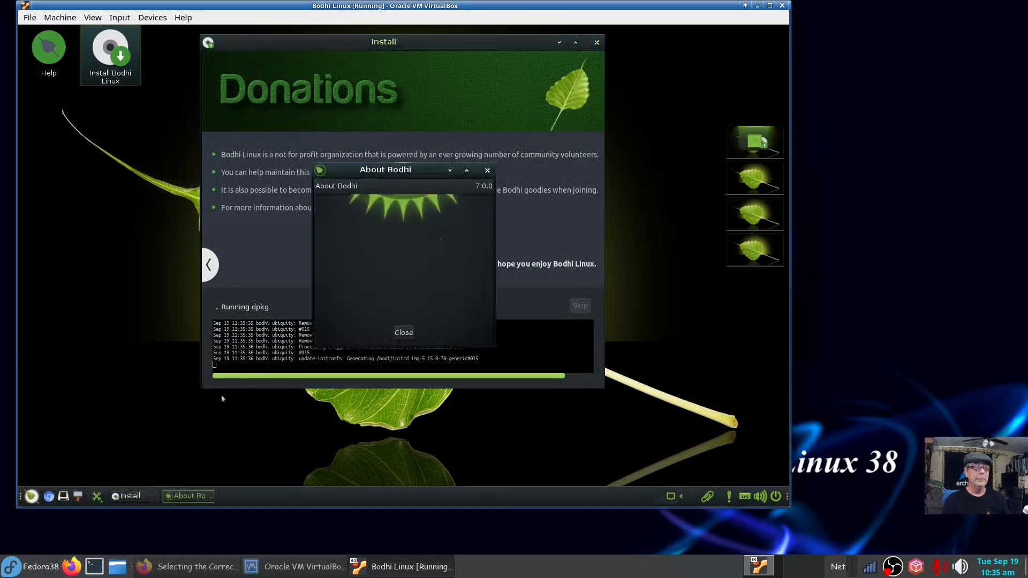
drag(419, 172, 254, 233)
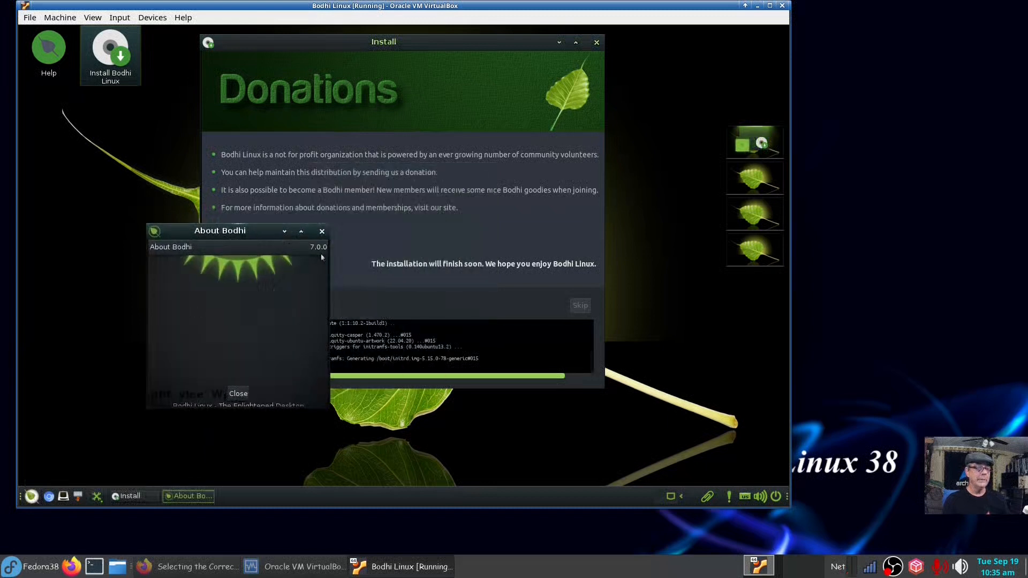
click(238, 395)
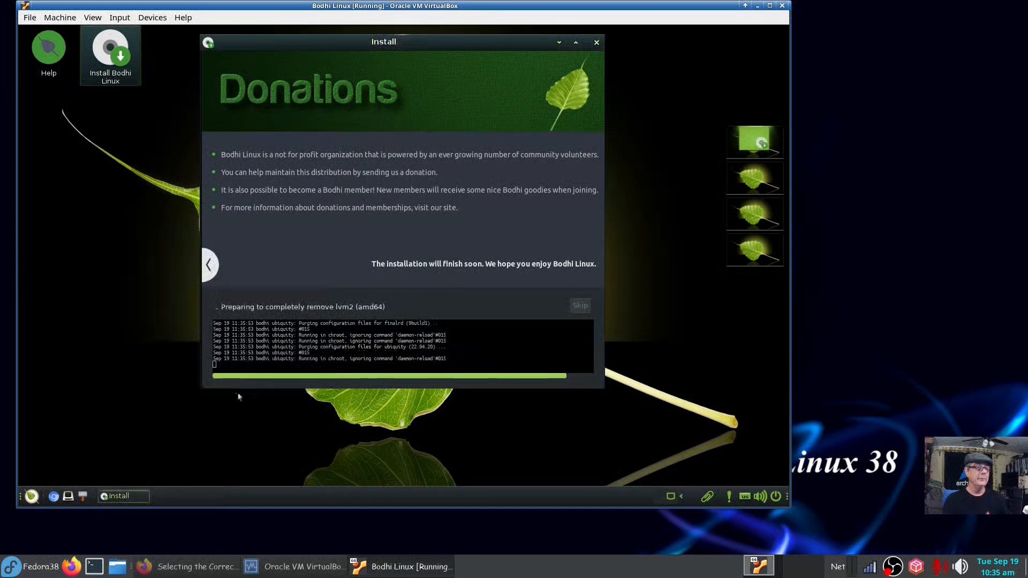
click(30, 496)
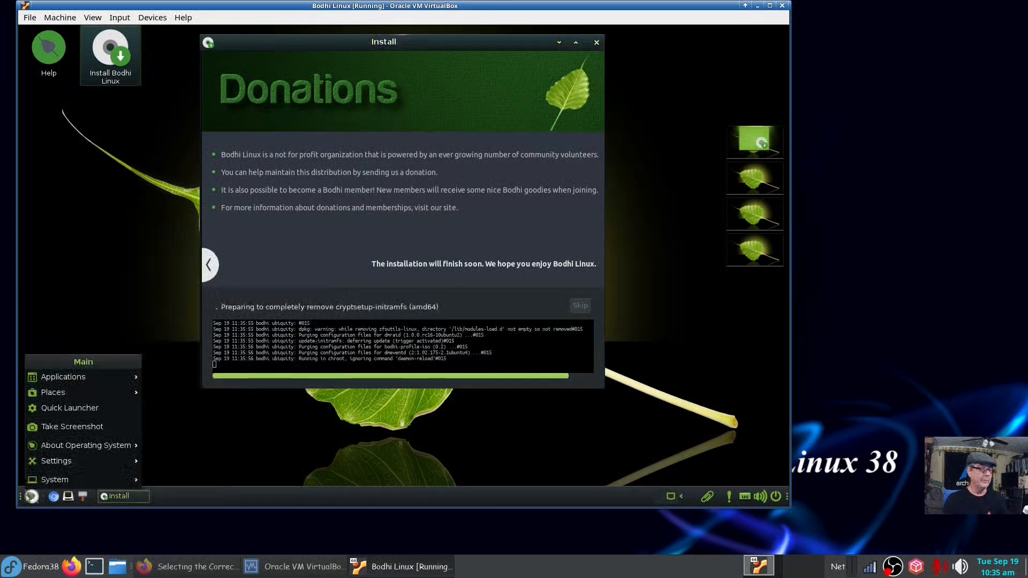
mouse_move(86, 461)
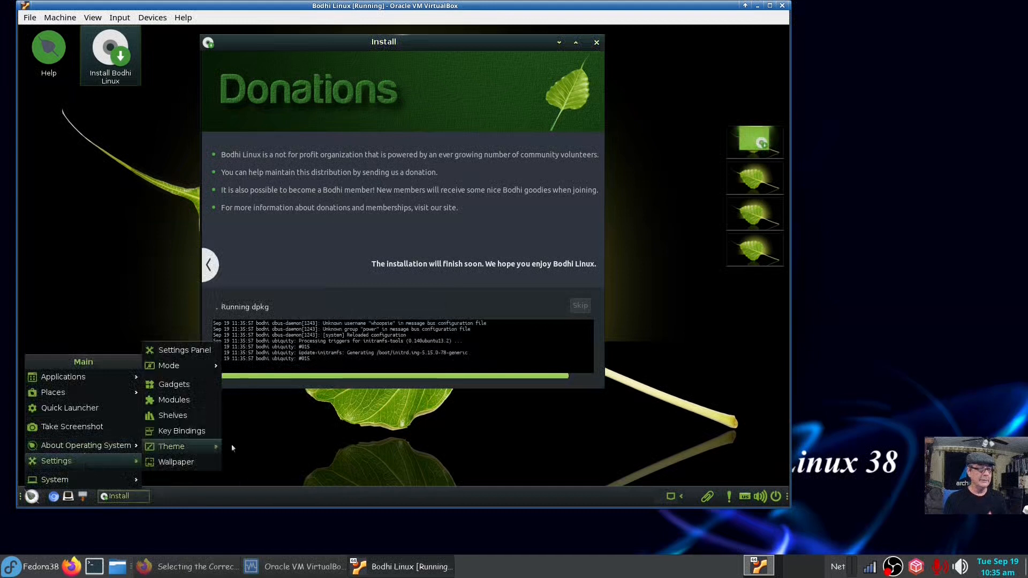
Open Bodhi's Settings panel from the menu, then reposition and enlarge its window.
click(206, 352)
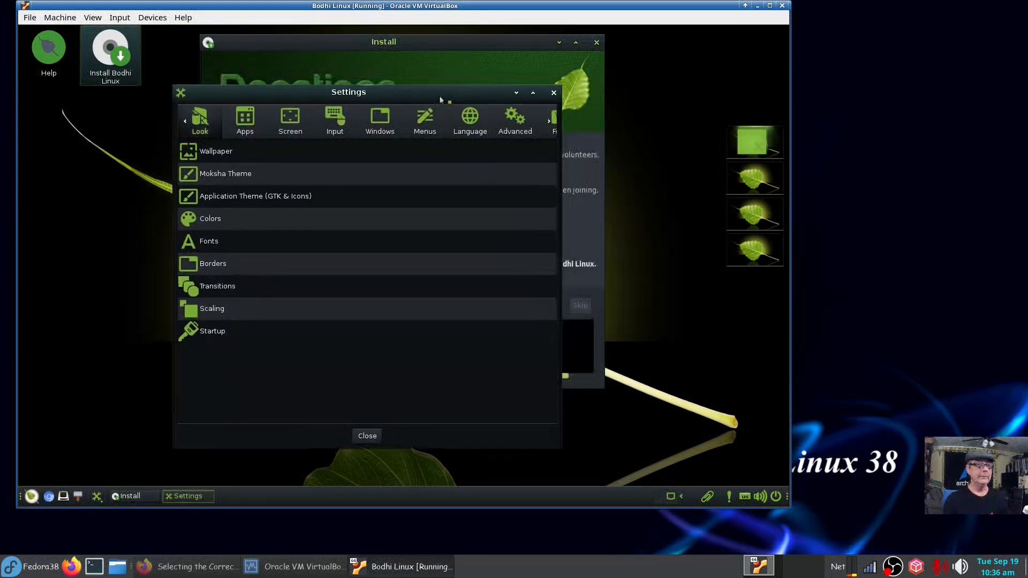
drag(441, 100, 390, 120)
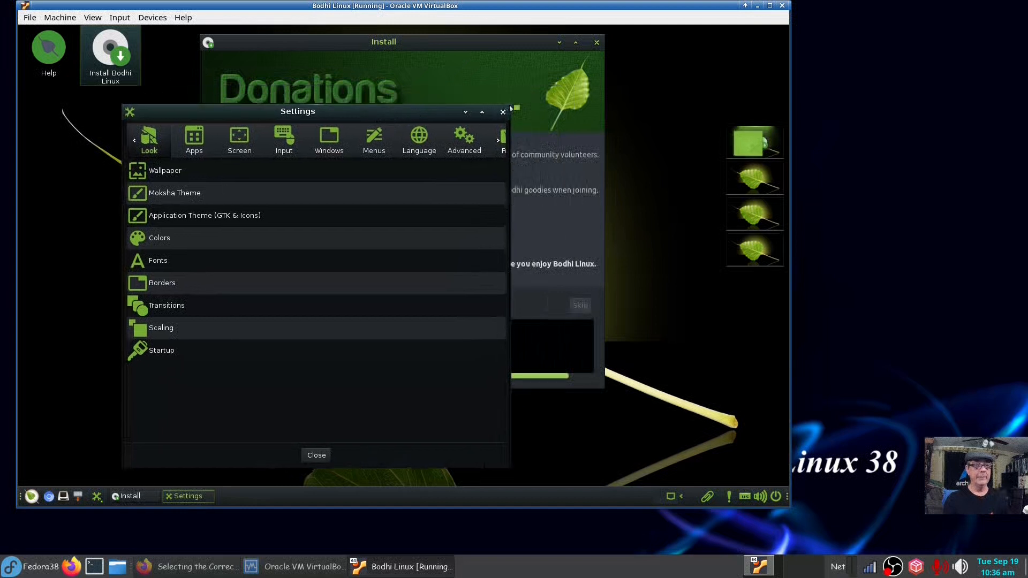
drag(510, 109, 746, 69)
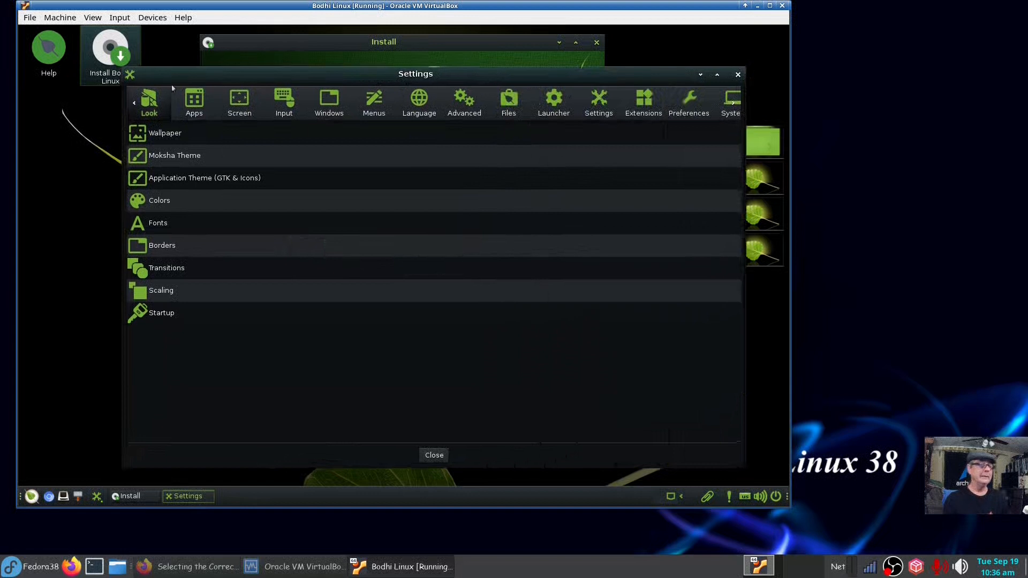
drag(541, 78, 477, 102)
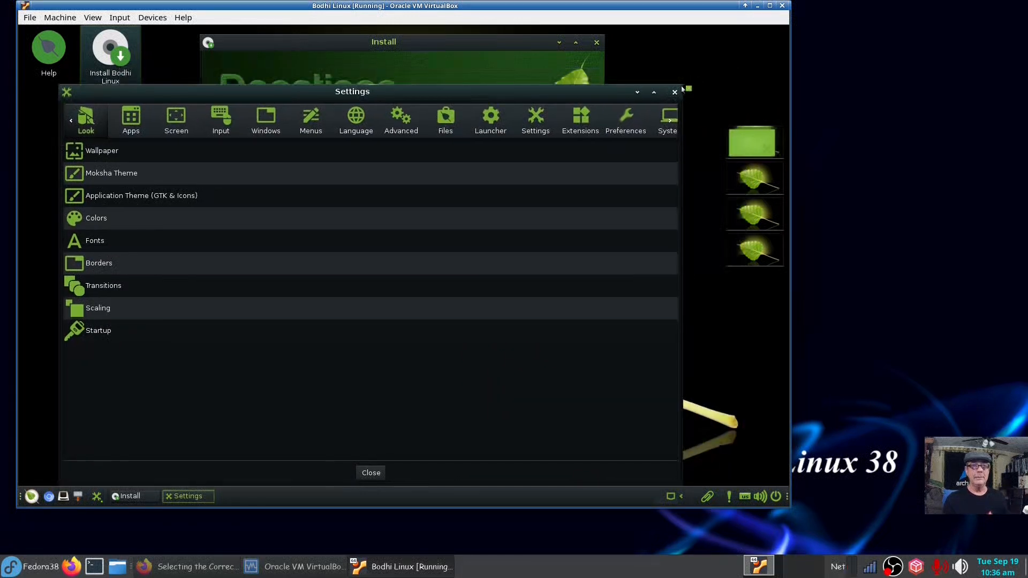
drag(682, 89, 693, 78)
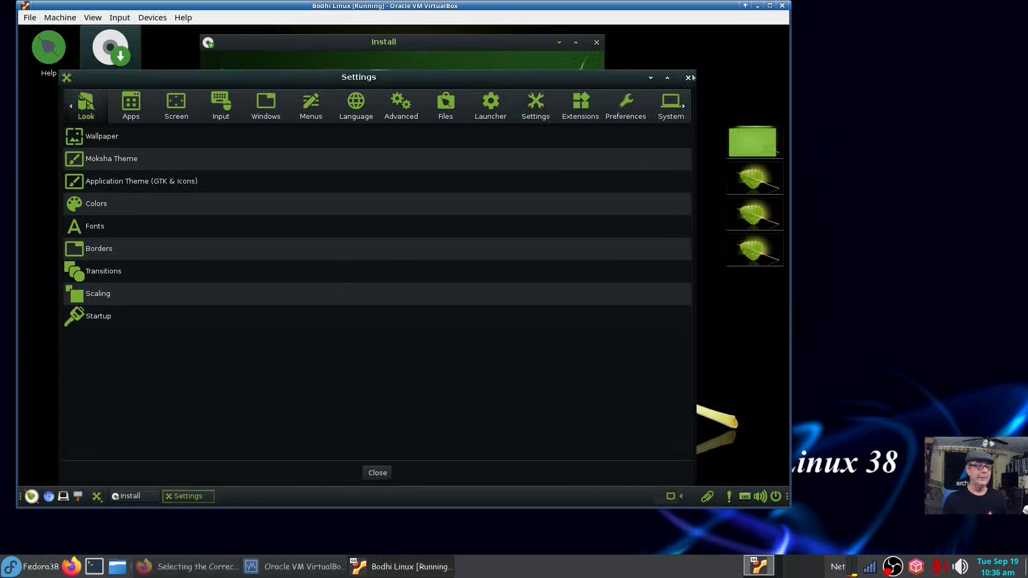
View the Wallpaper settings, then close the dialog.
click(85, 138)
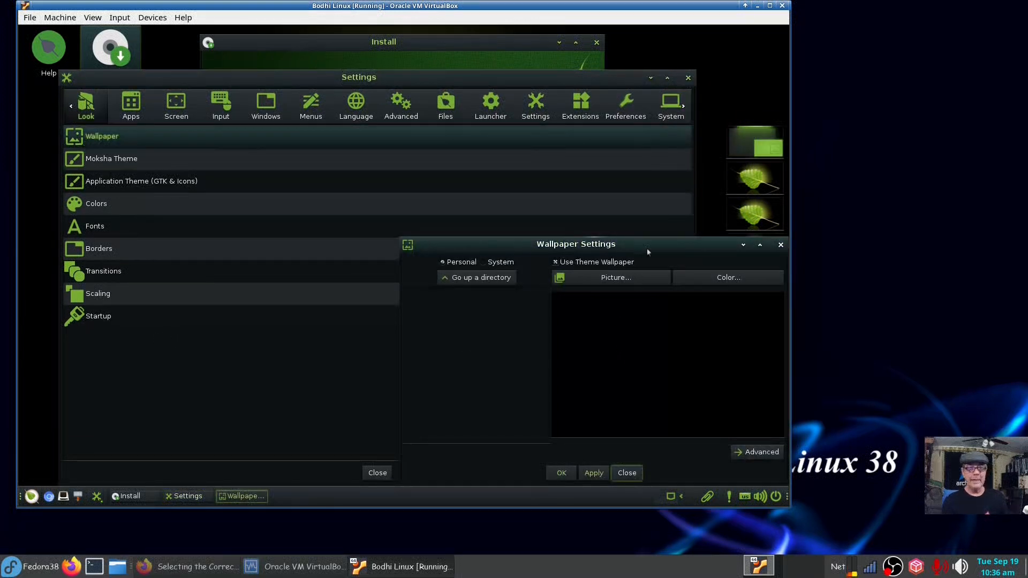
drag(647, 249, 481, 196)
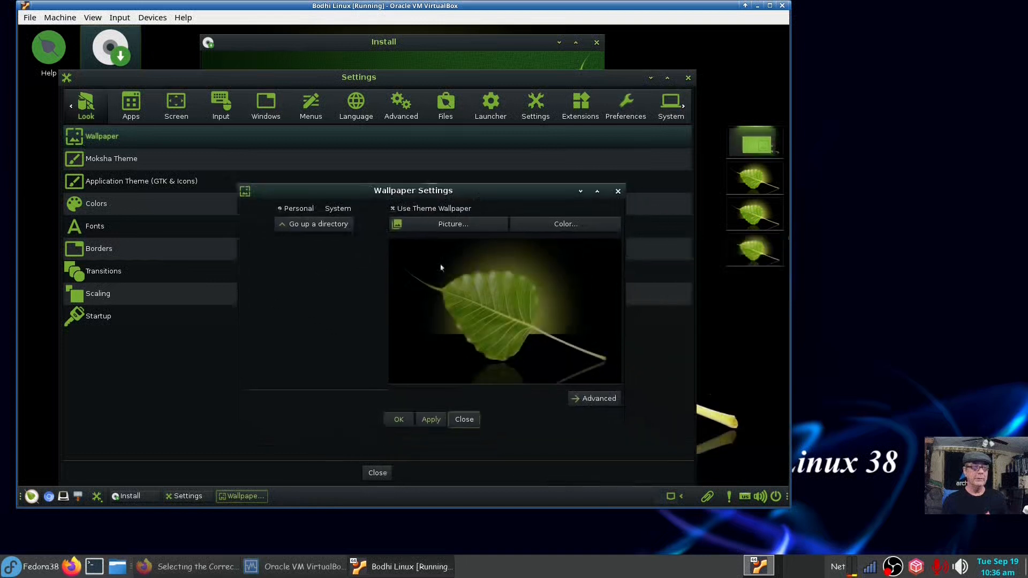
click(465, 420)
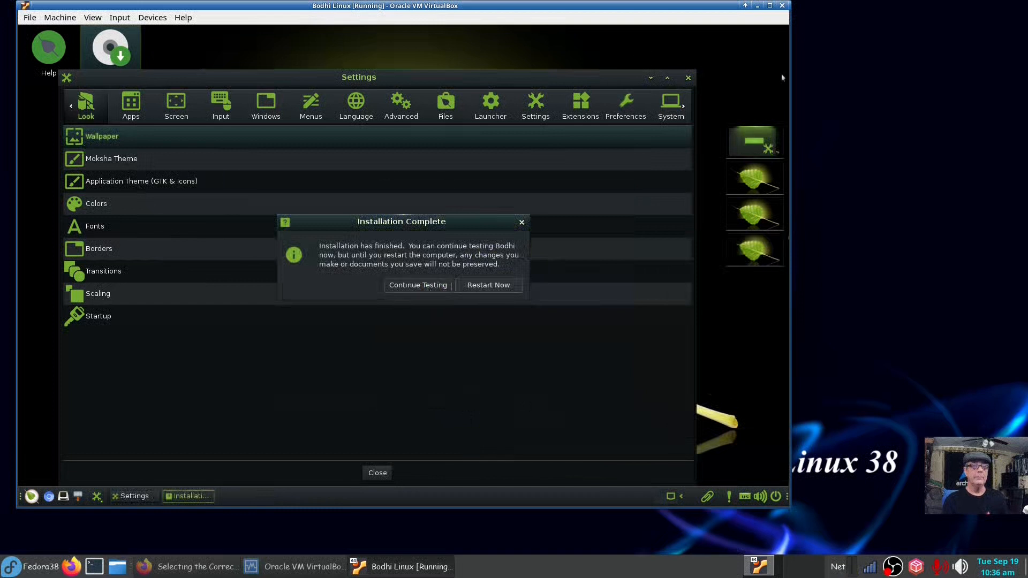
Close Settings, restart the VM into the installed system, confirm media removal, and minimise VirtualBox Manager.
click(689, 79)
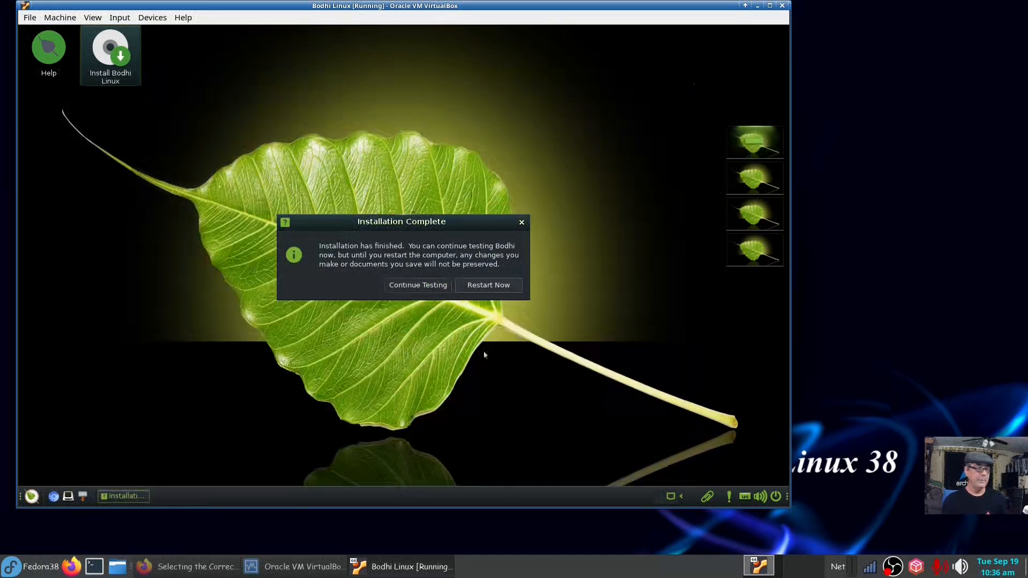
click(492, 286)
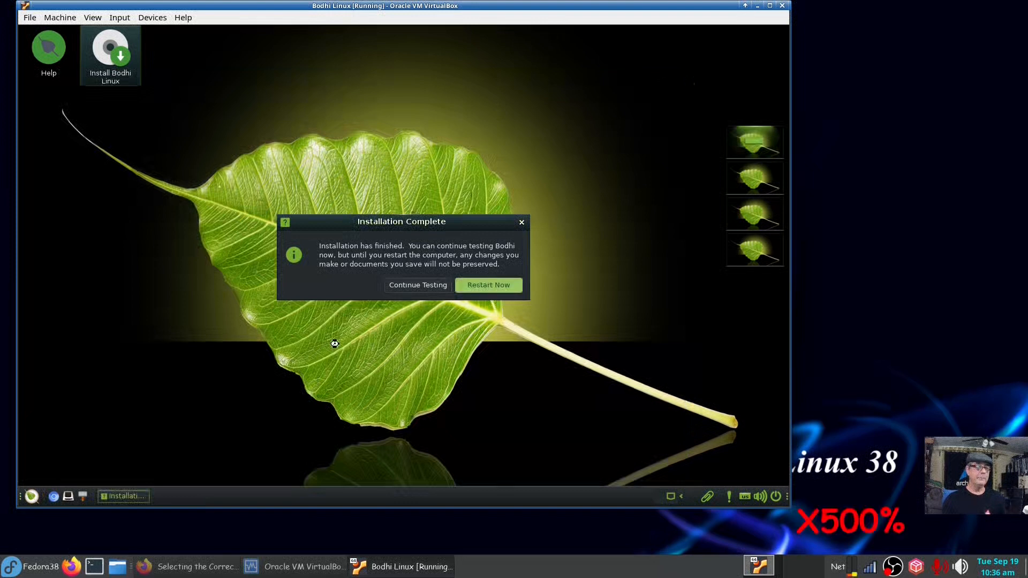
key(Return)
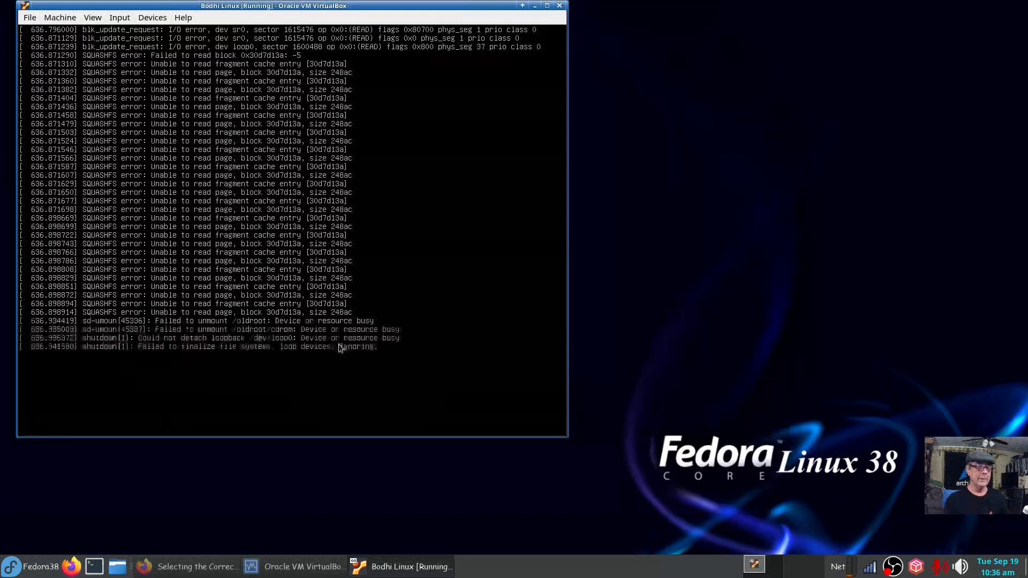
click(268, 571)
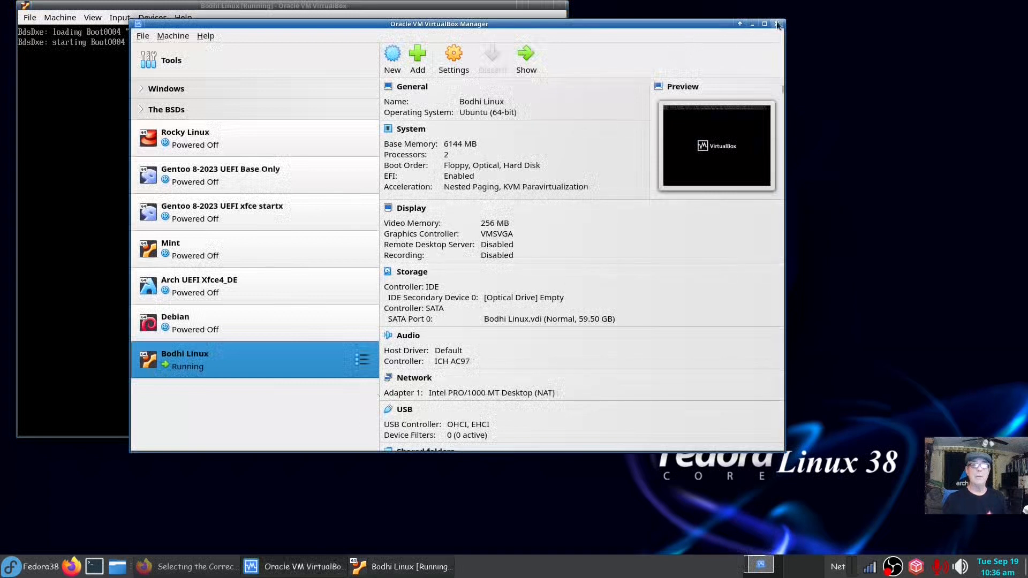
click(752, 24)
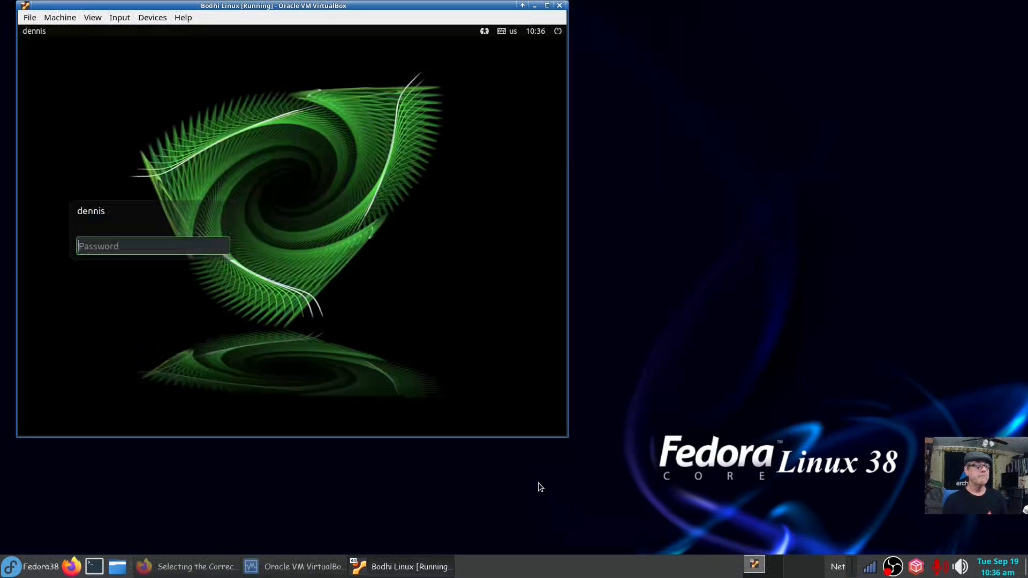
Log in to the installed Bodhi system by entering the account password.
click(196, 249)
text(p)
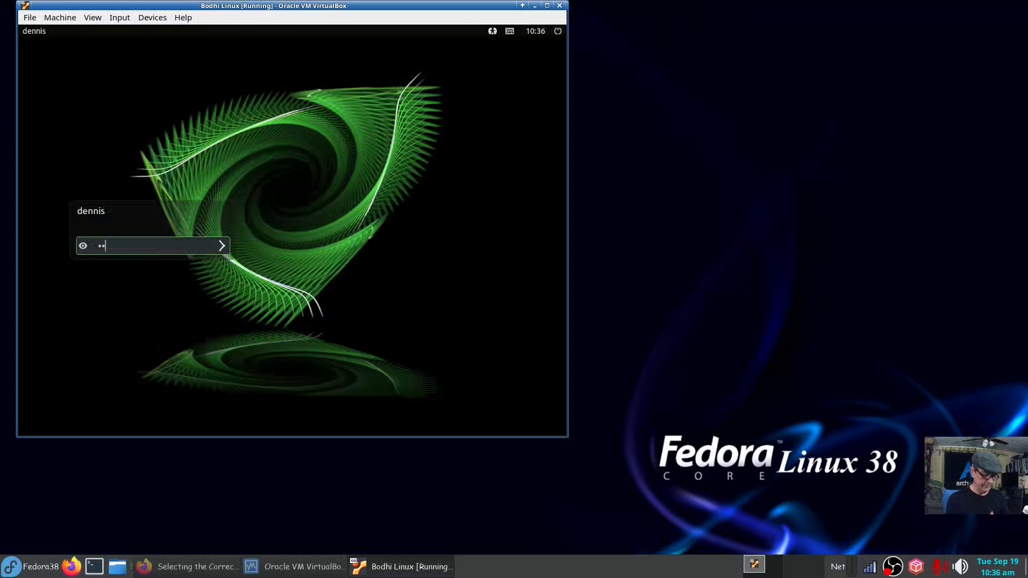
key(Return)
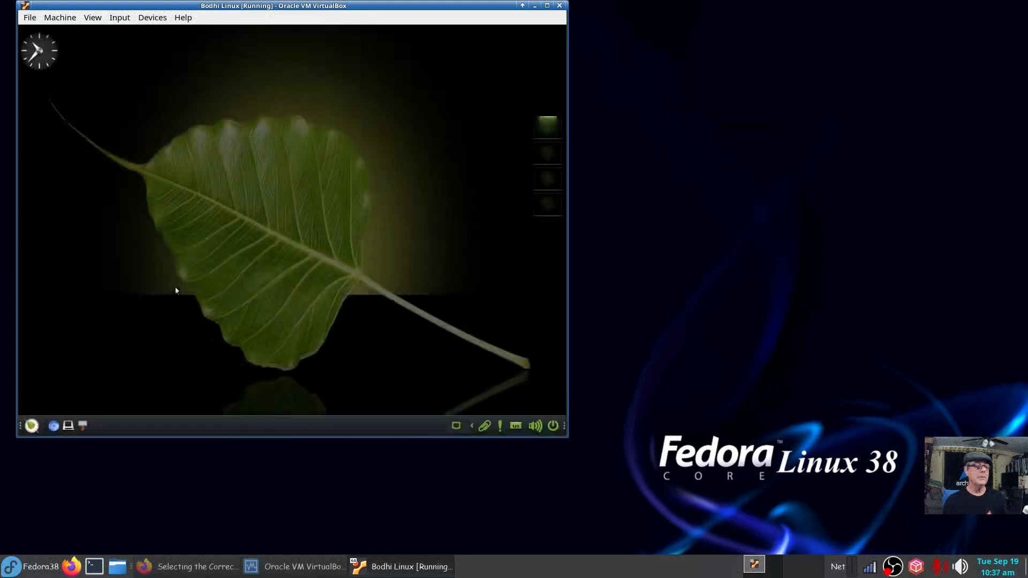
Log out of the Bodhi session through the main menu's system options.
click(32, 425)
mouse_move(46, 410)
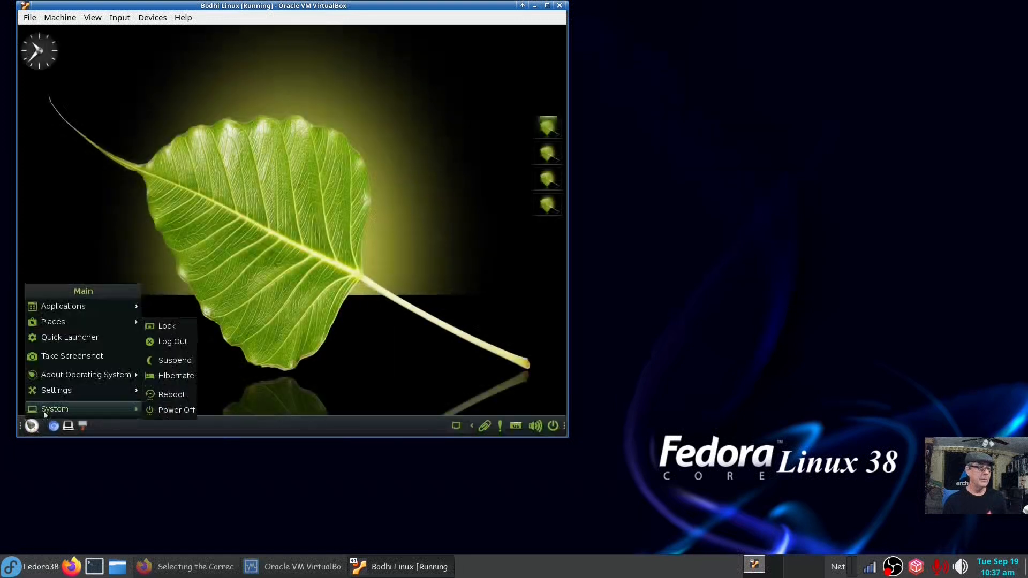
click(171, 342)
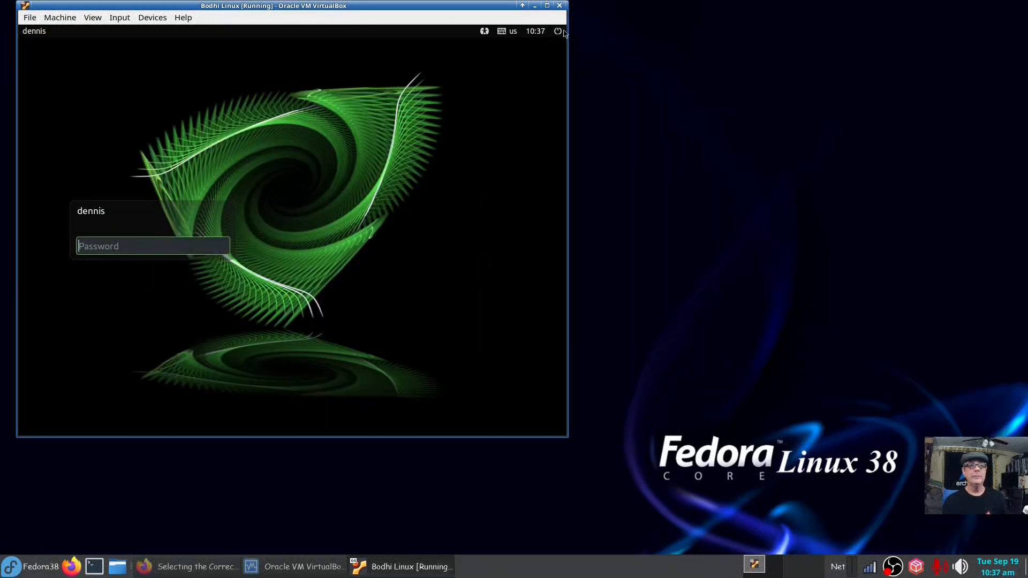
Glance at the login screen's accessibility options, then log back in with the account password.
click(485, 30)
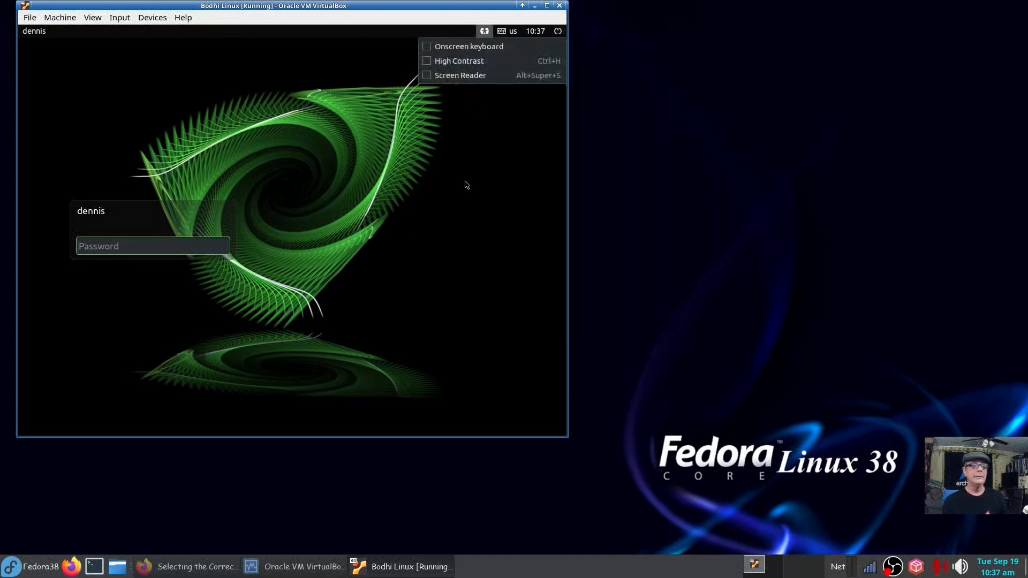
click(461, 202)
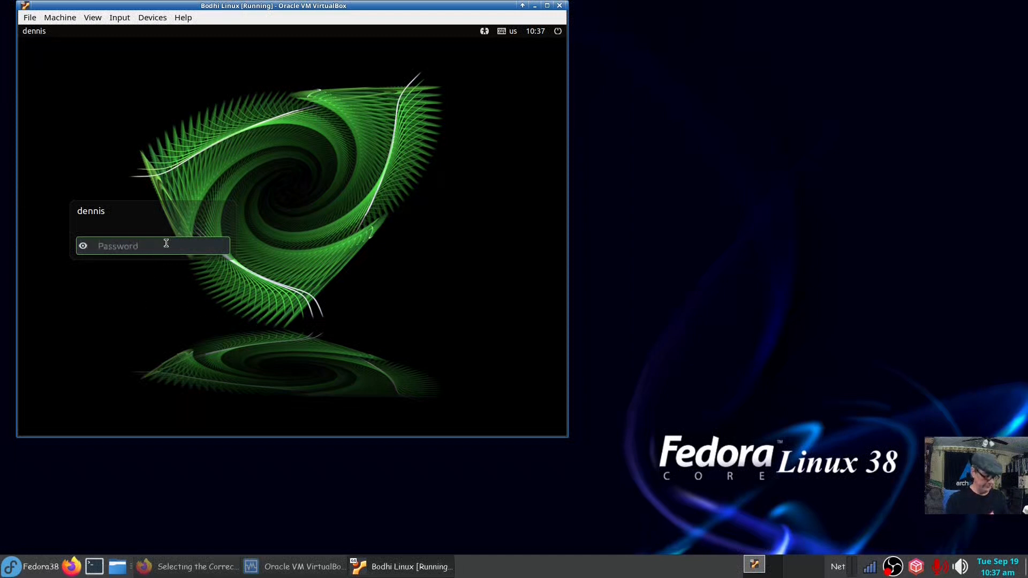
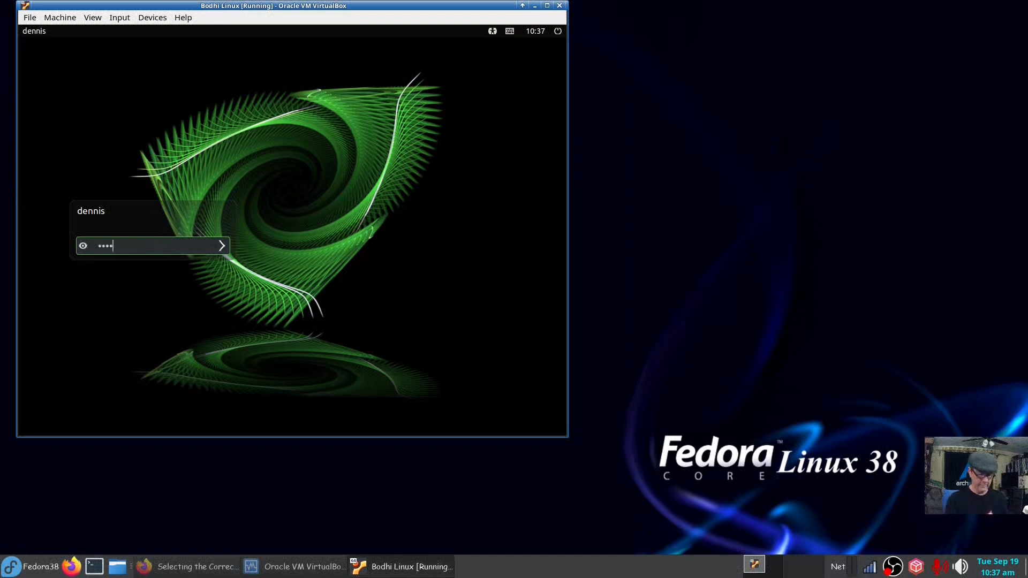
key(Return)
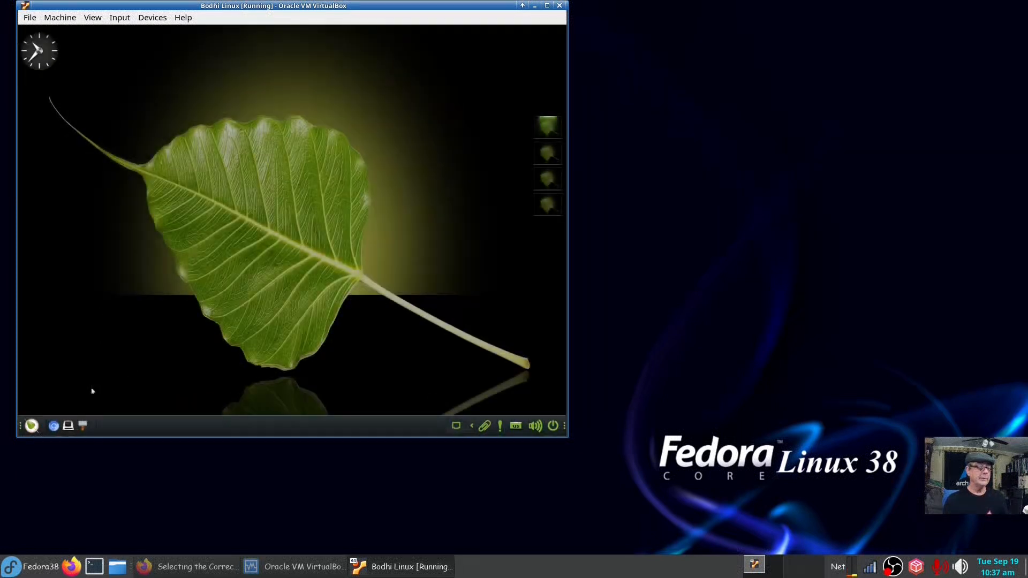
Run sudo arandr in a terminal, set Virtual1 to 1440x900, apply, and close both windows.
key(ctrl+alt+t)
text(sudo arand)
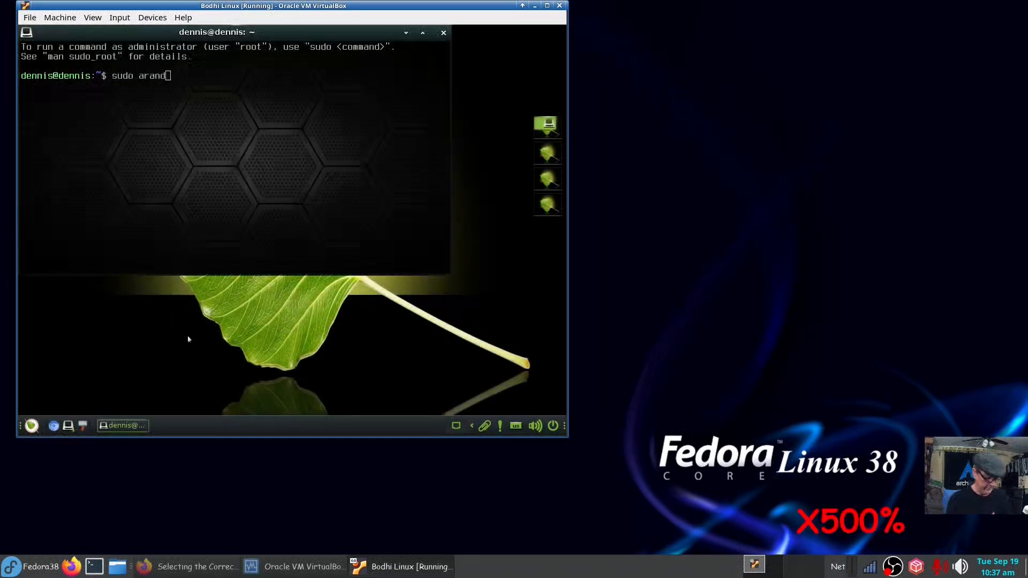
text(r)
key(Return)
key(Return)
drag(75, 285, 221, 180)
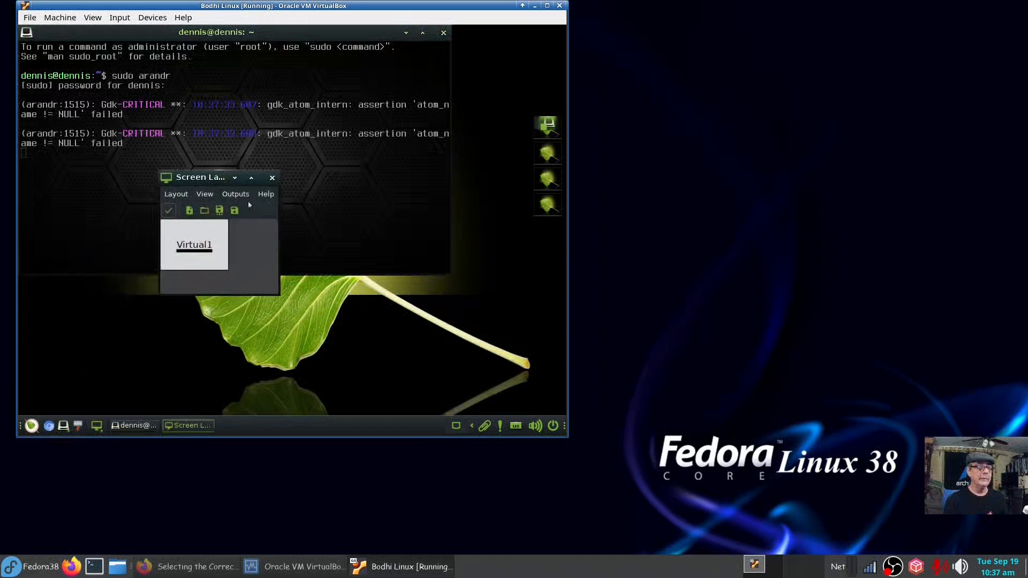
click(236, 194)
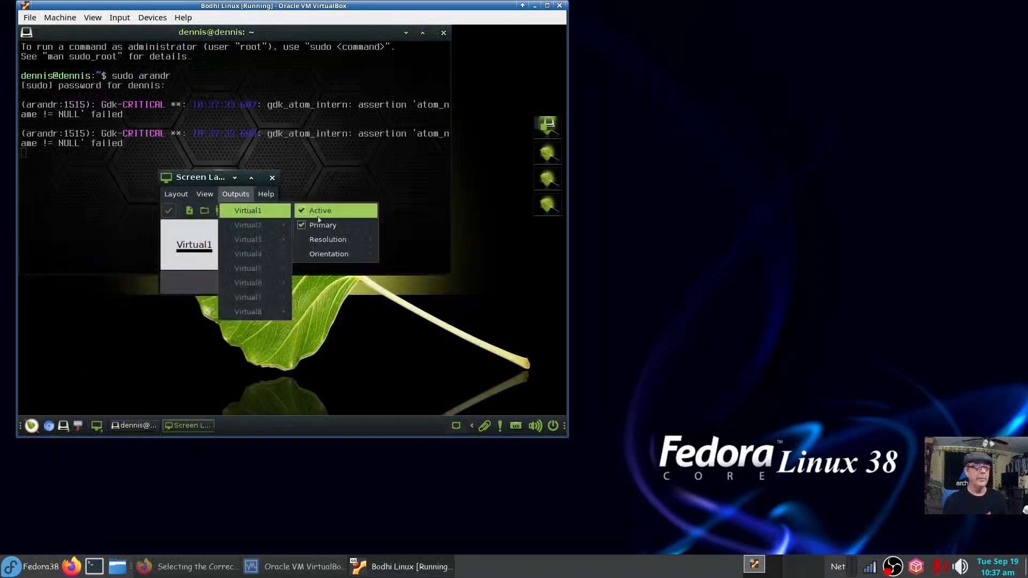
mouse_move(324, 241)
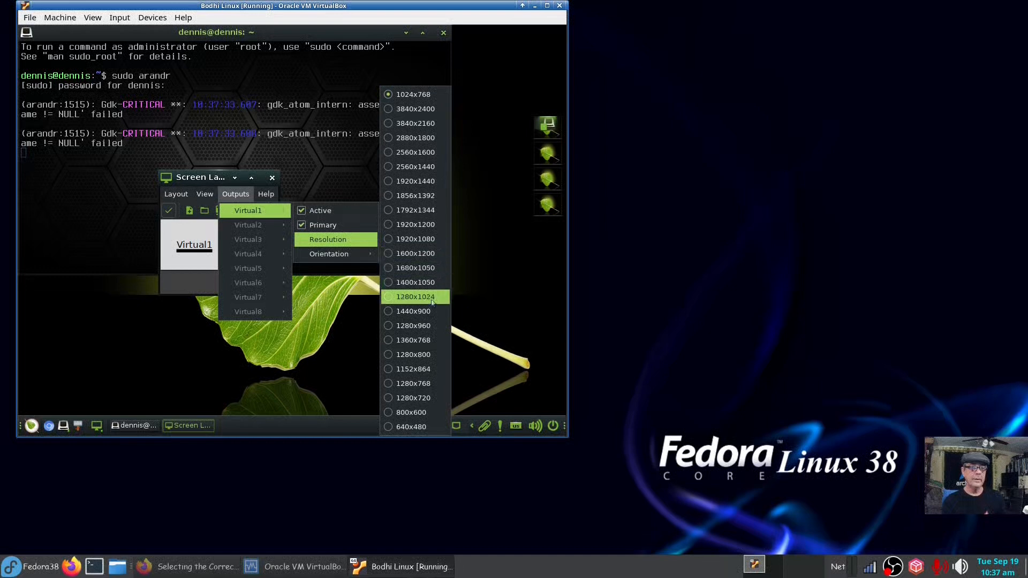
click(413, 311)
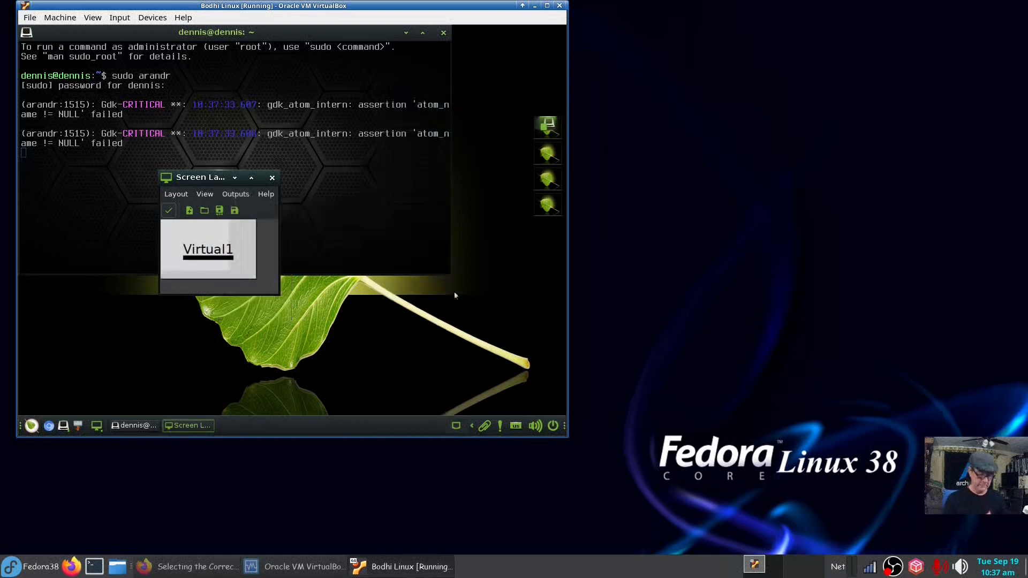
key(Return)
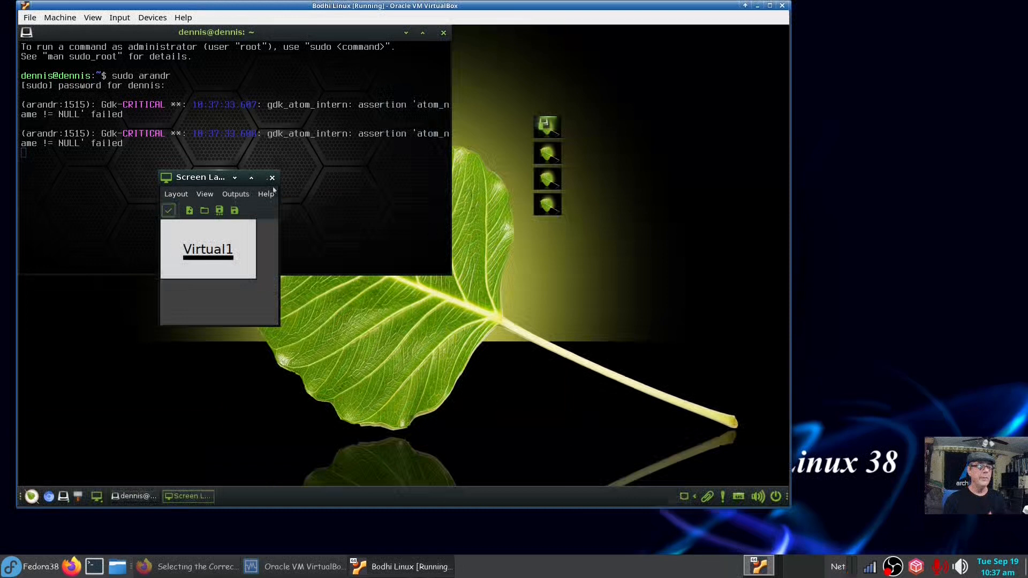
click(271, 179)
click(444, 32)
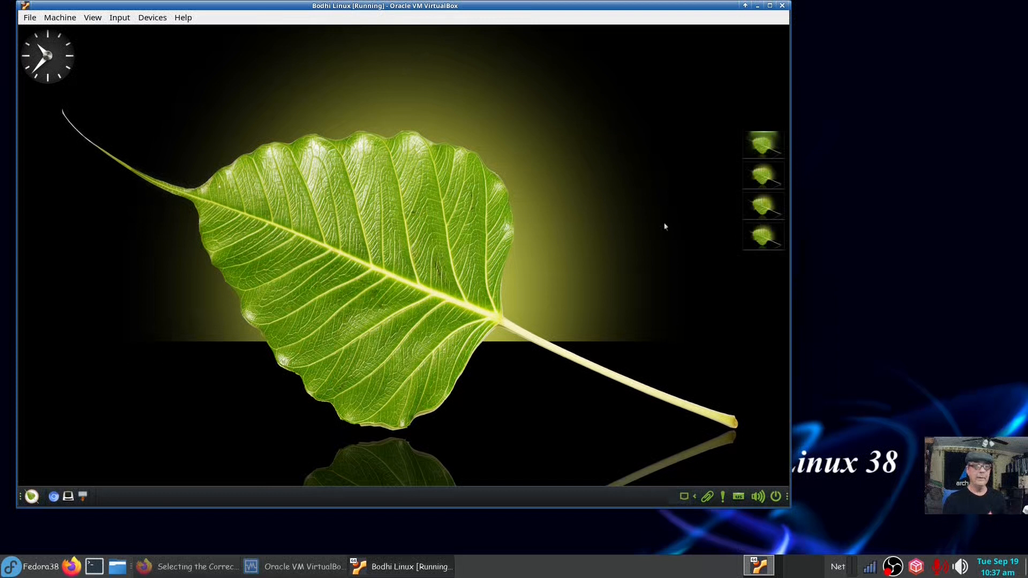
Cycle through the four pager workspaces and return to the first.
click(755, 236)
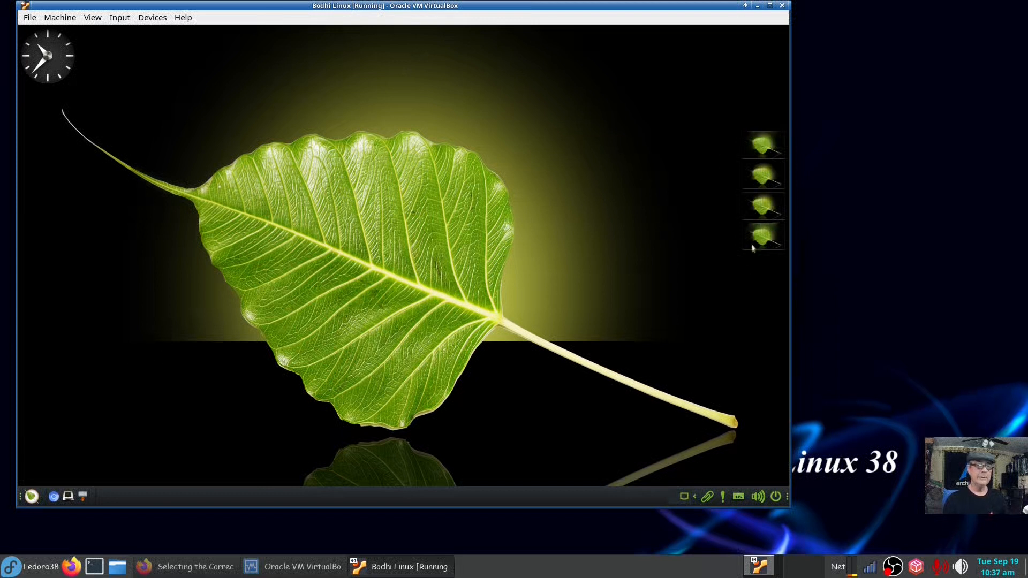
click(756, 213)
click(756, 184)
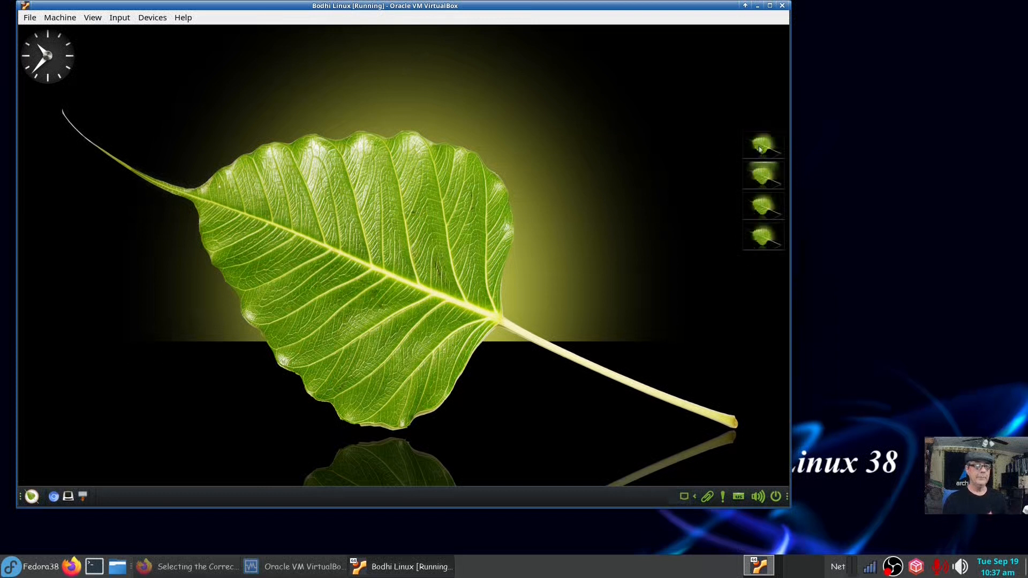
click(759, 149)
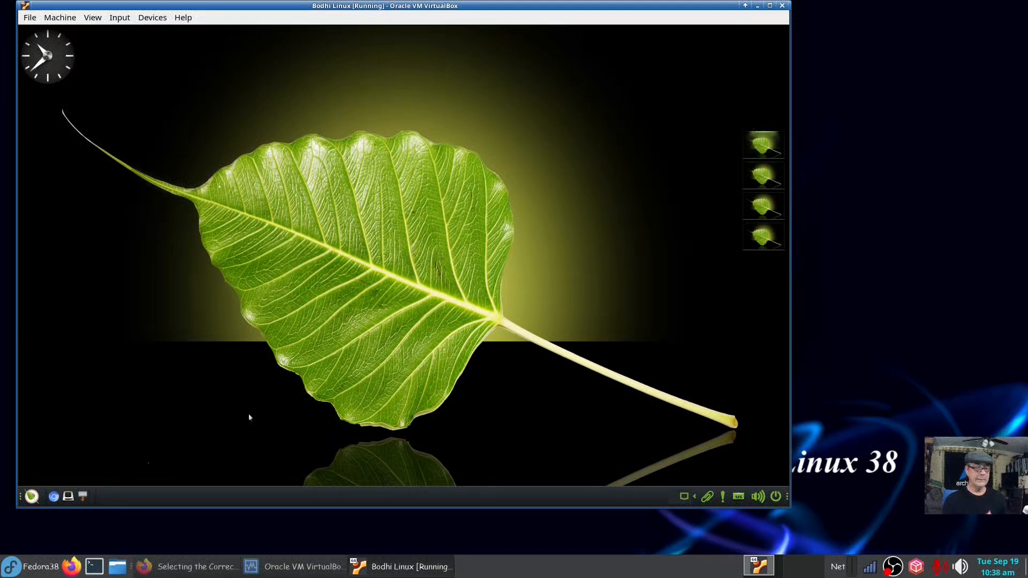
Raise the audio volume above 100 in the panel volume popup.
click(758, 496)
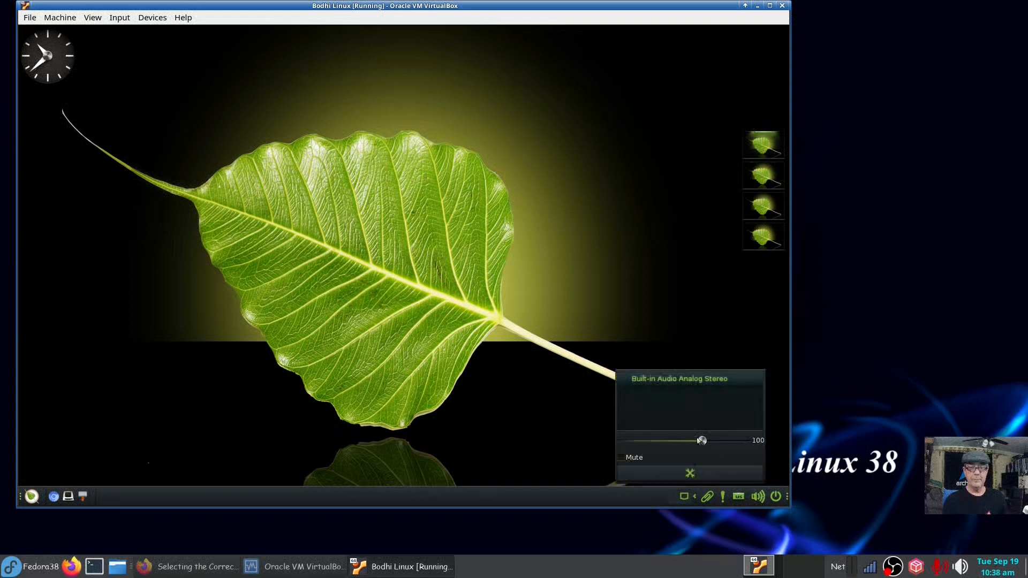
mouse_move(703, 444)
mouse_down()
mouse_move(725, 445)
mouse_move(717, 446)
mouse_up()
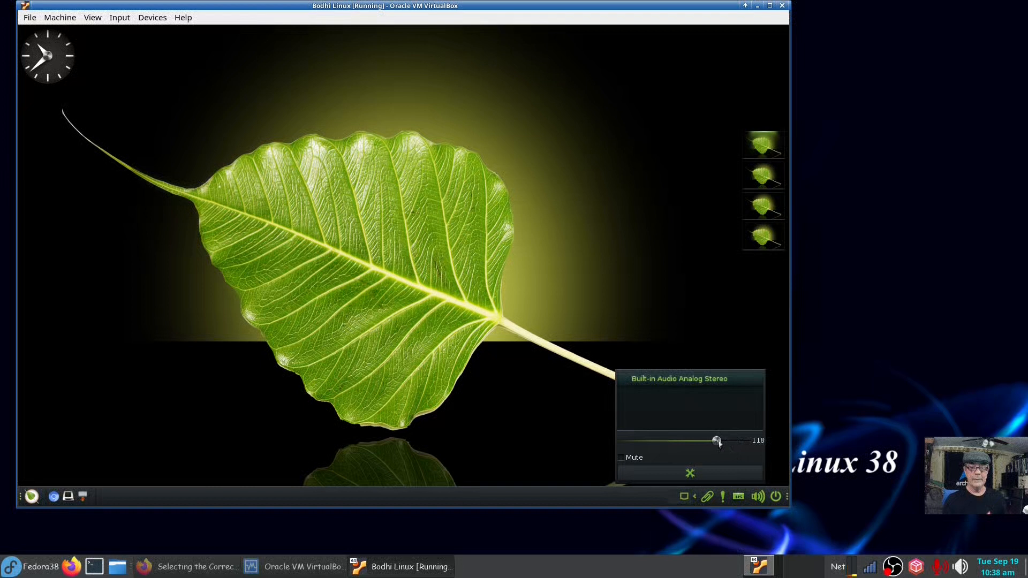
click(536, 399)
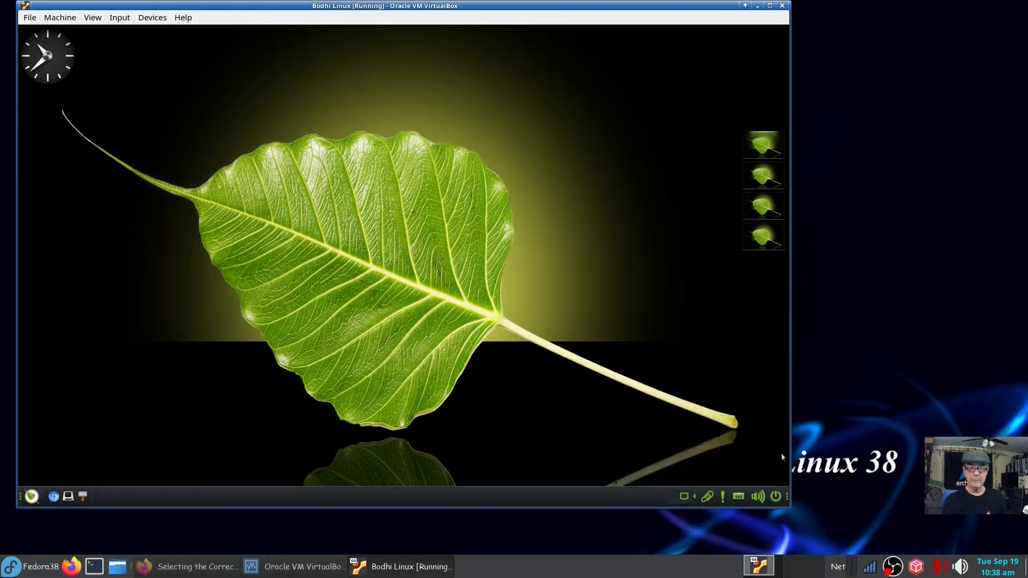
Open and close the notifications panel, then collapse and re-expand the system tray.
click(725, 498)
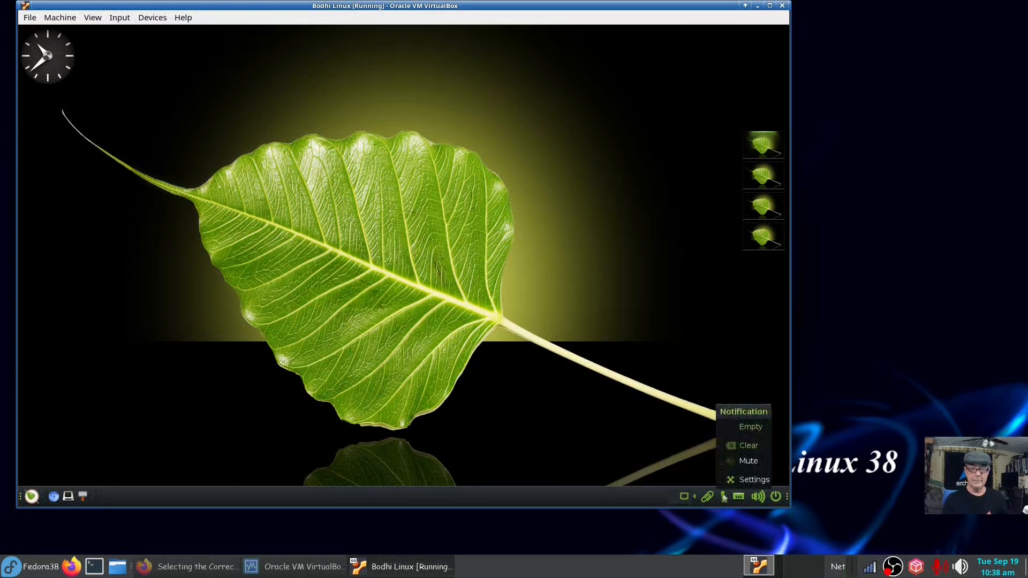
click(680, 443)
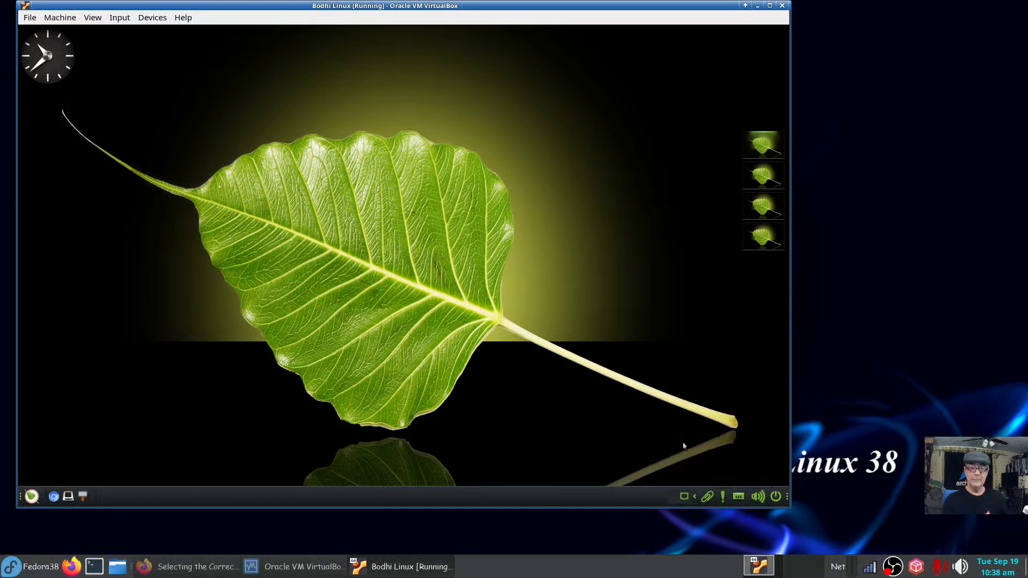
click(695, 498)
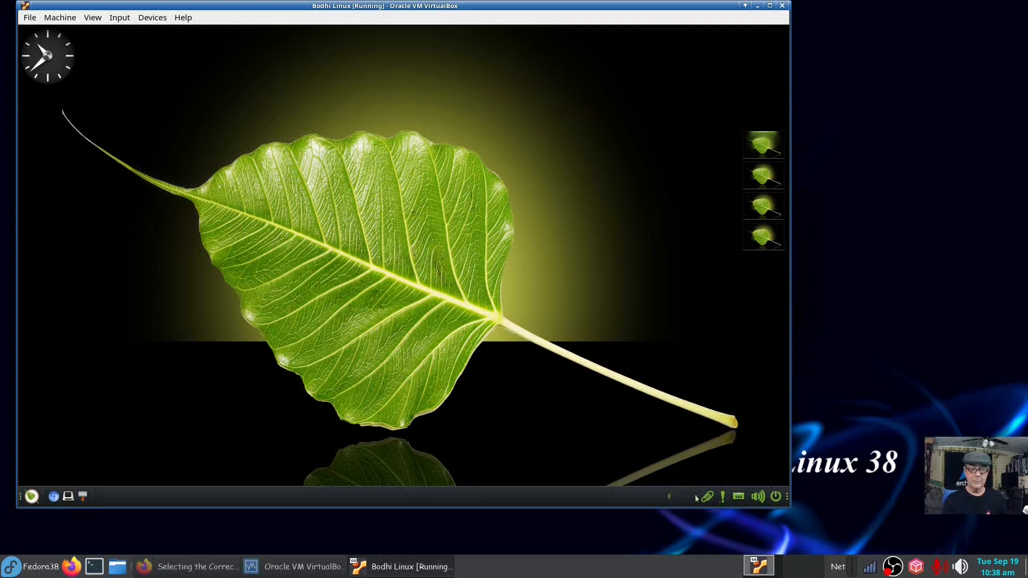
click(670, 498)
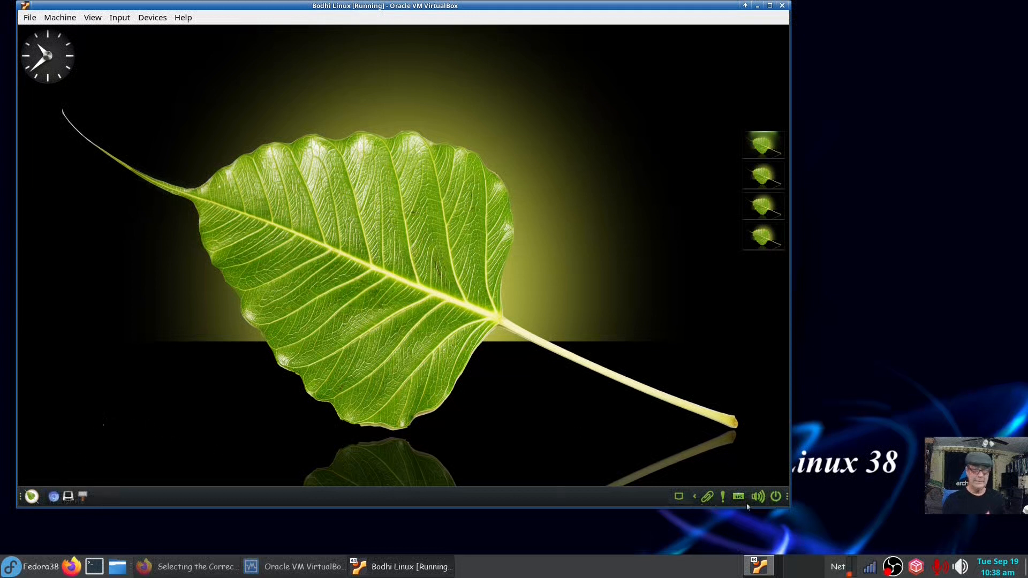
Open and close the Thunar file manager on the home folder, then open a terminal.
click(86, 490)
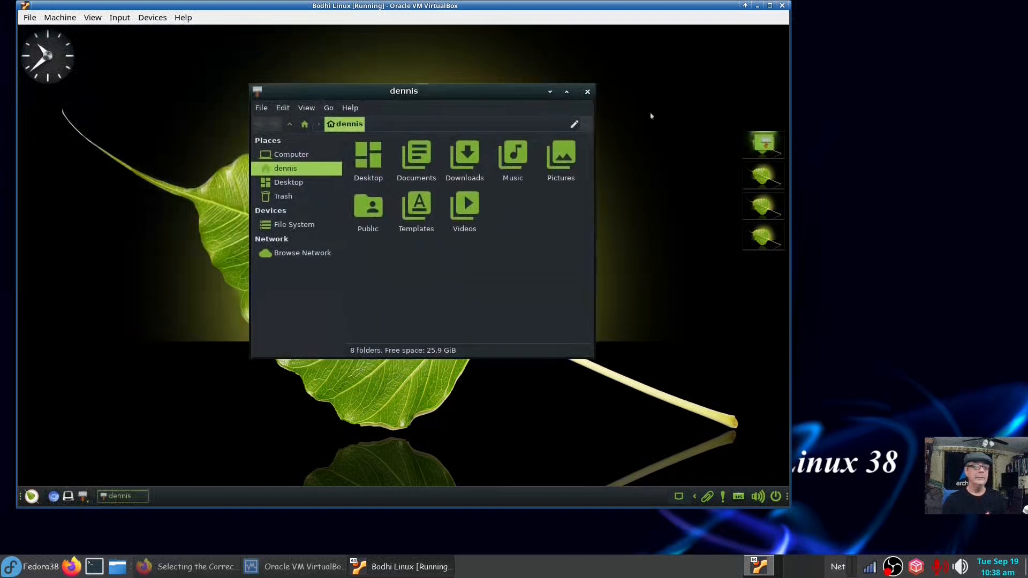
click(588, 92)
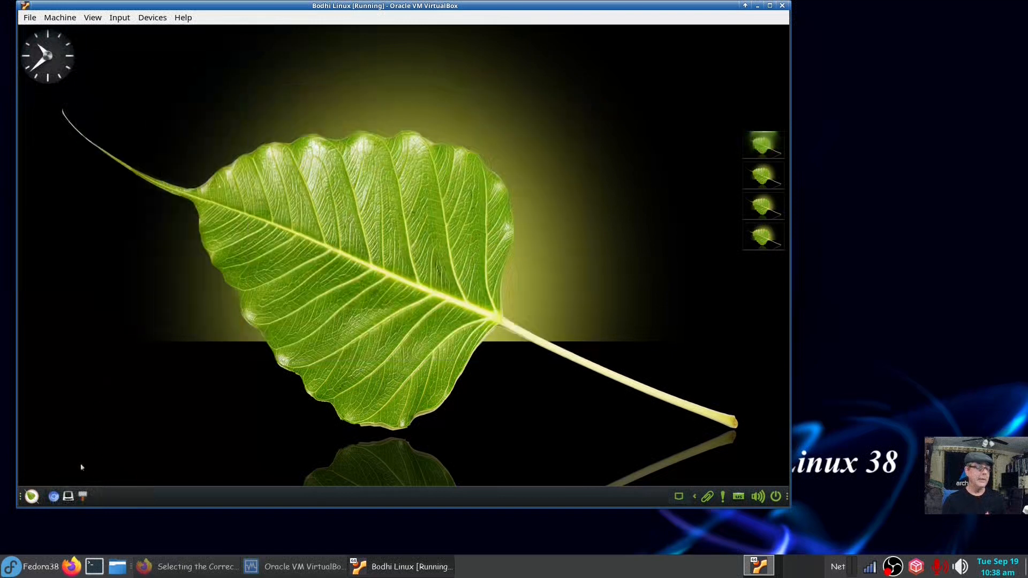
click(68, 495)
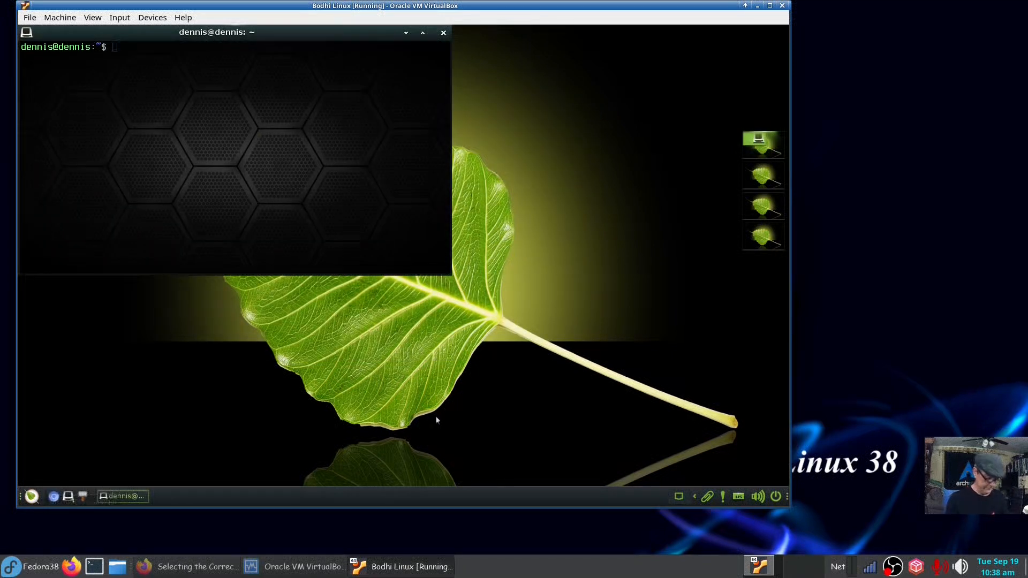
Run uname -a and neofetch in the terminal.
text(uname -a)
key(Return)
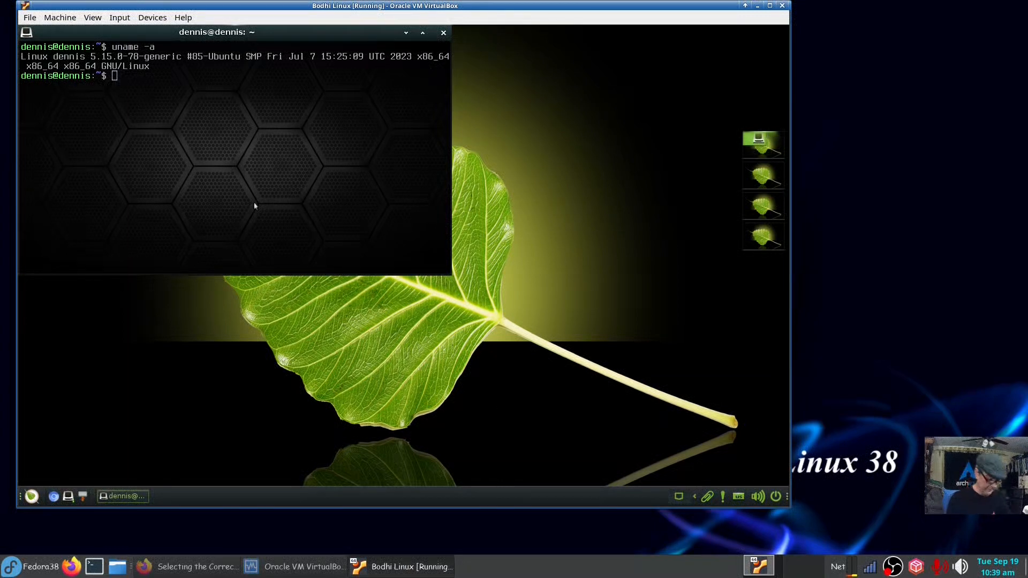
text(neofetch)
key(Return)
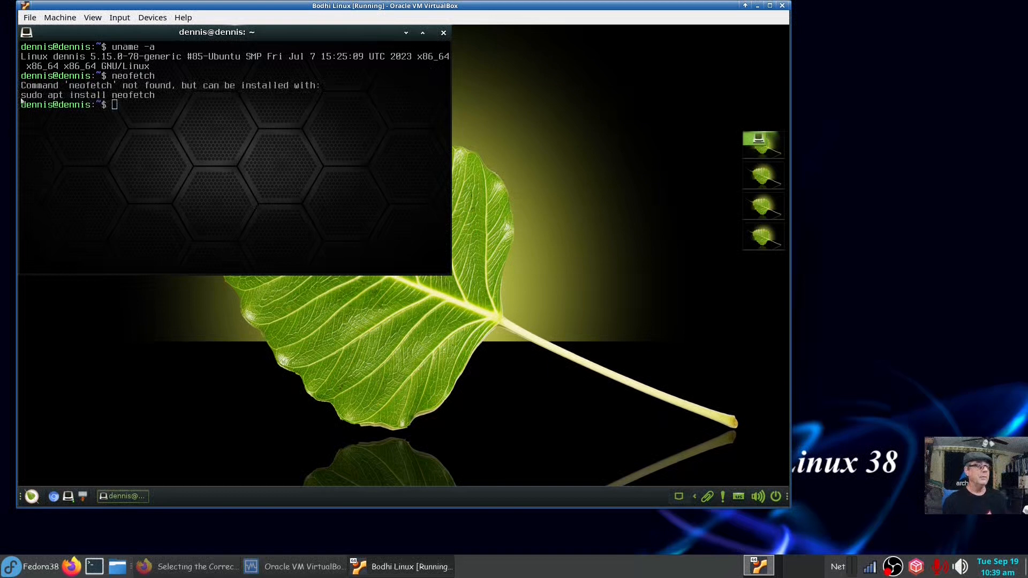
Copy the suggested install command, add htop, and run it with the admin password.
drag(22, 96, 147, 97)
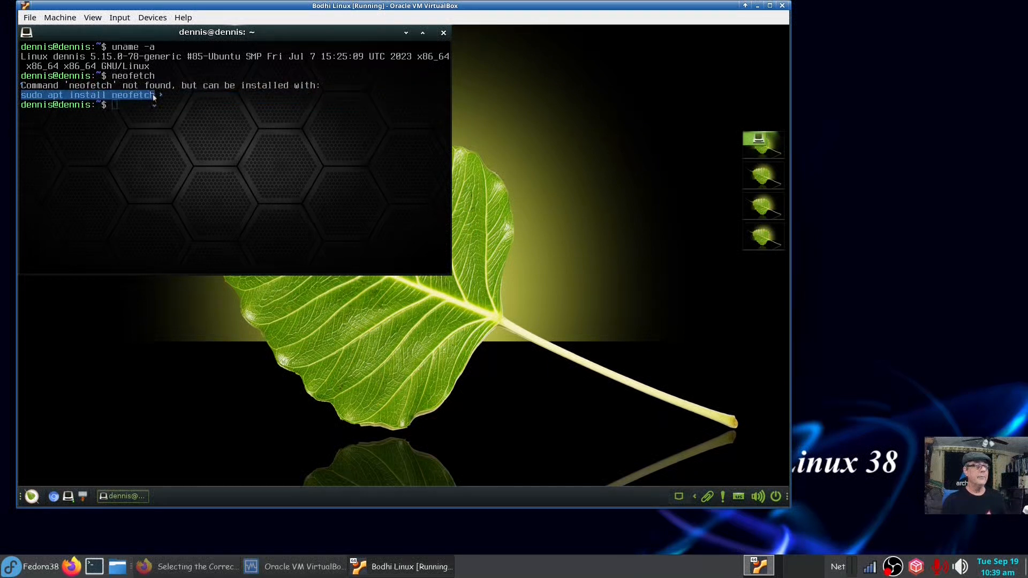
right_click(147, 97)
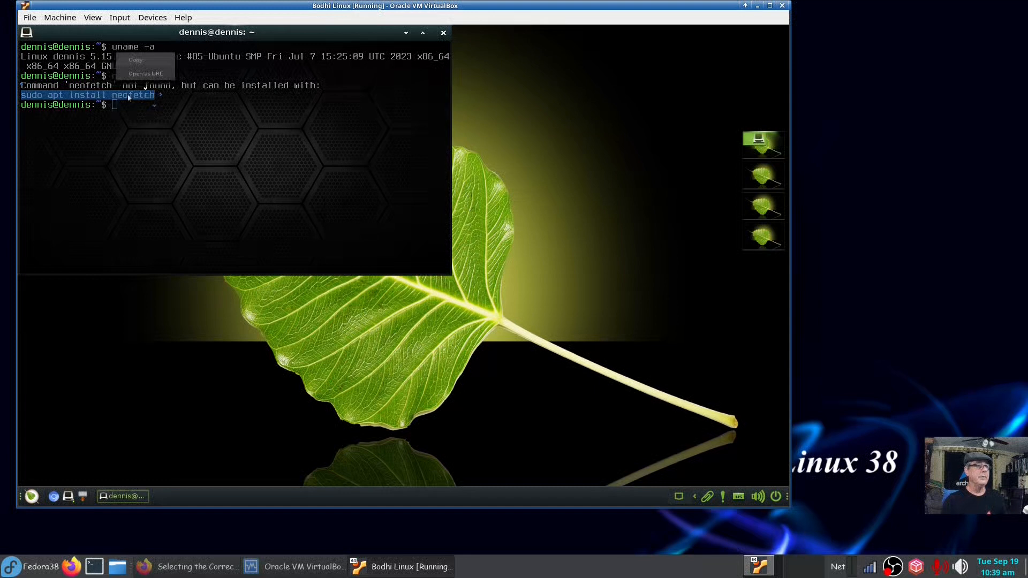
click(138, 60)
key(ctrl+shift+v)
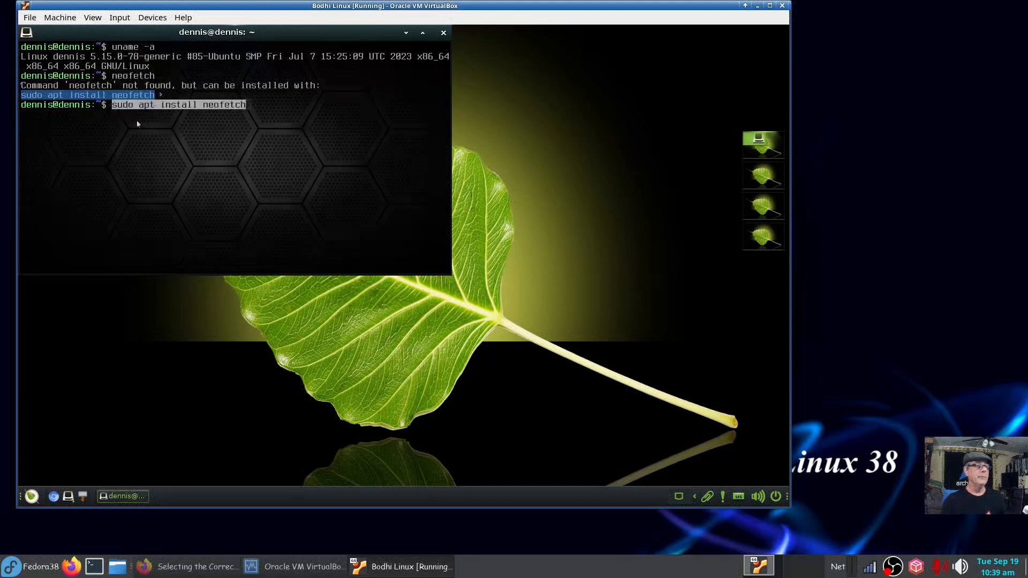
text(htop)
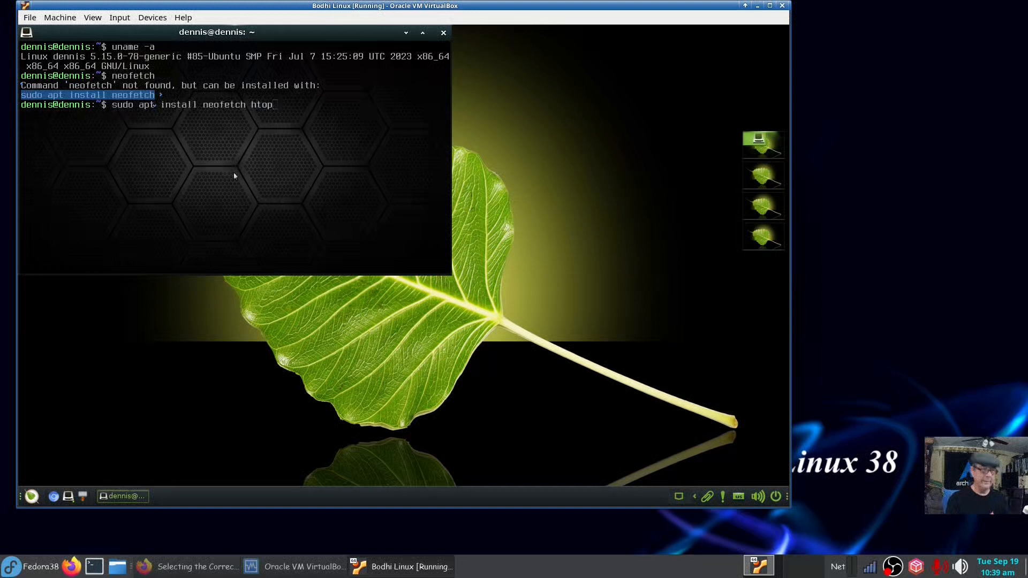
key(Return)
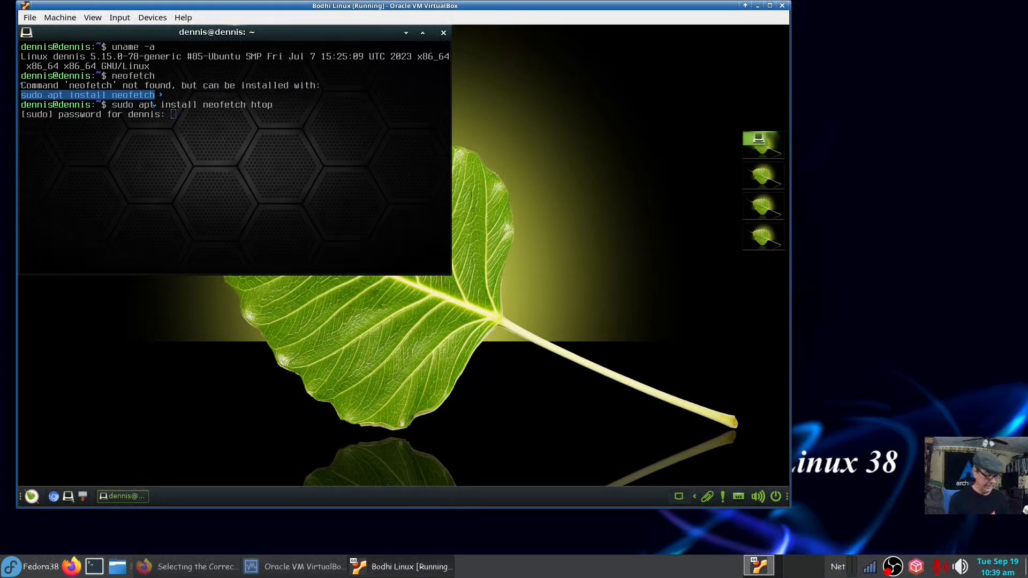
key(Return)
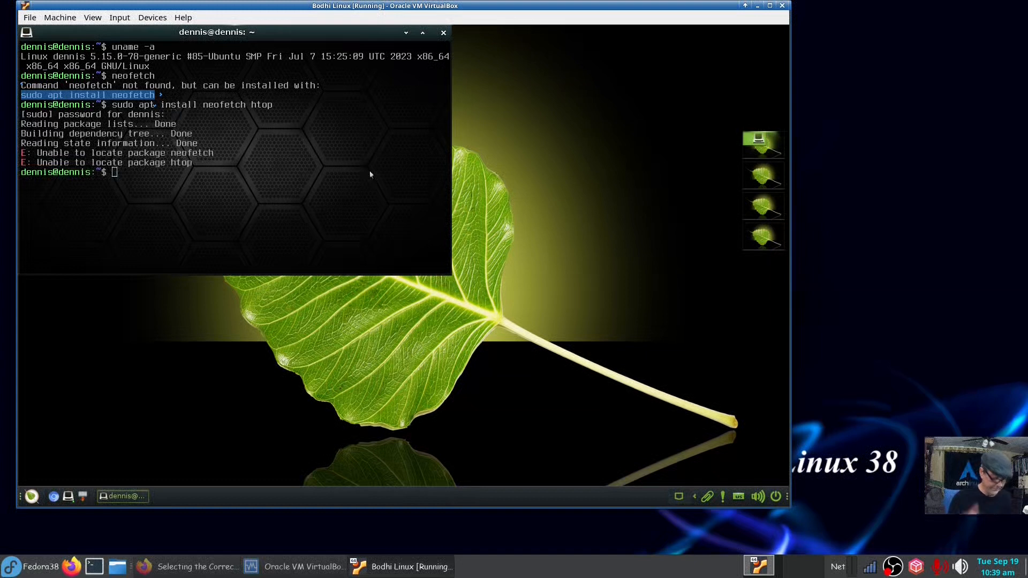
Run 'sudo apt update && sudo apt install neofetch htop', centre the terminal, and confirm the install.
text(su)
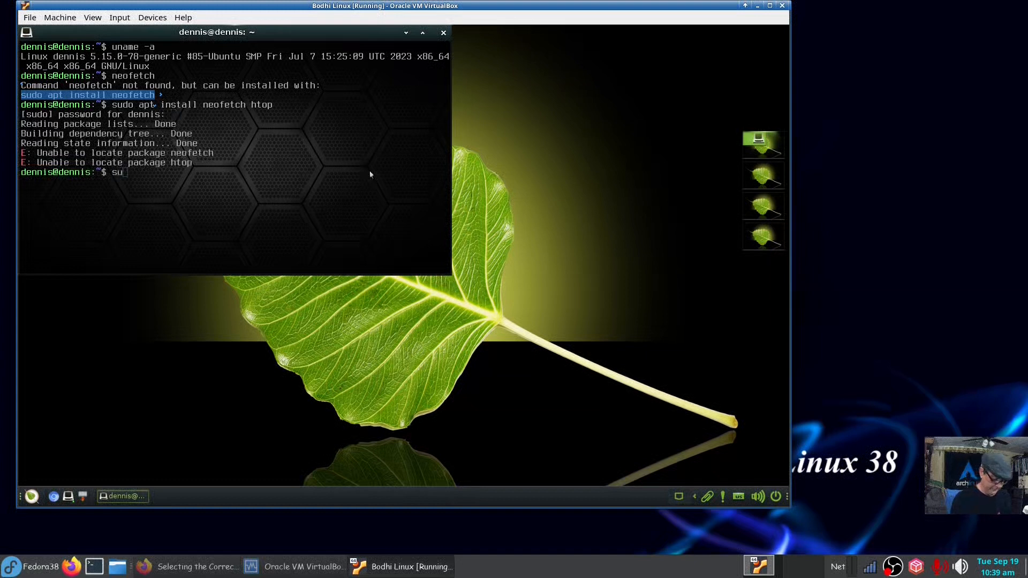
text(do apt)
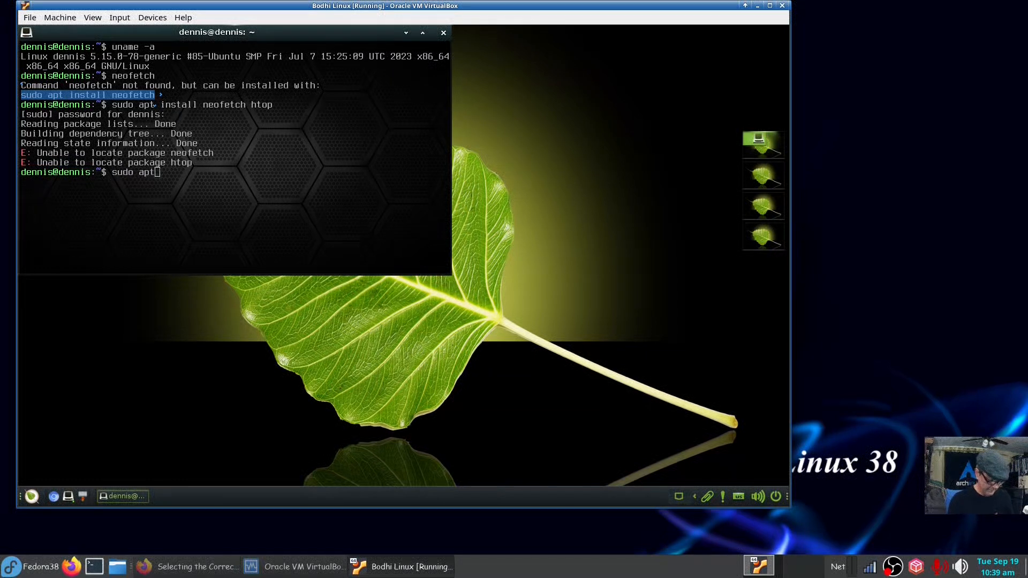
text( update &&)
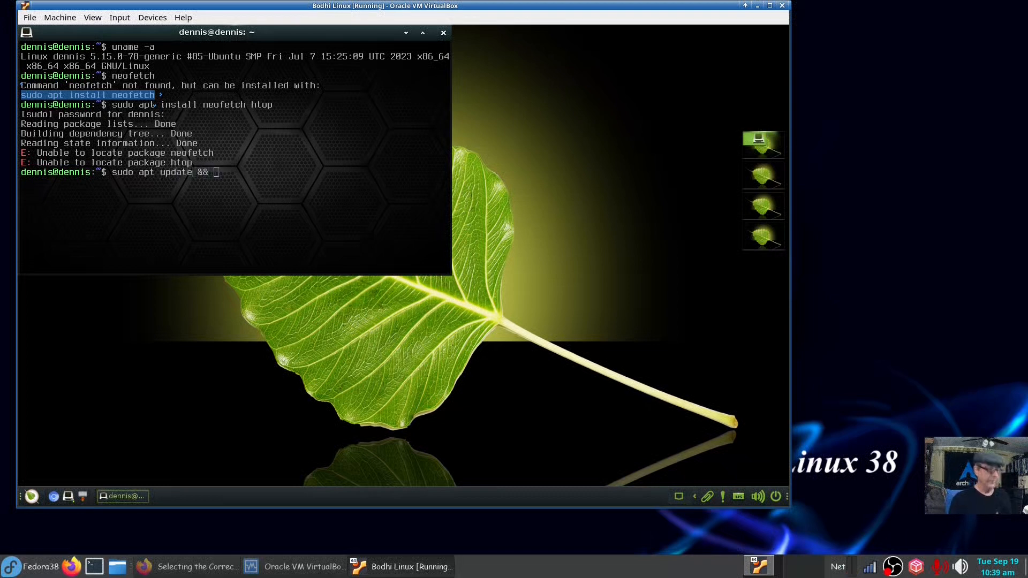
text( sudo apt )
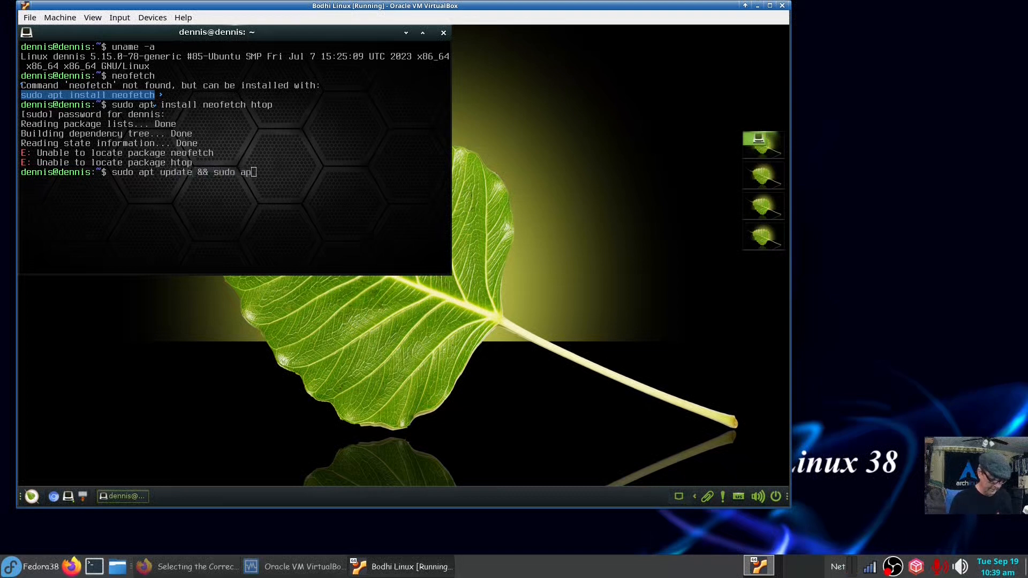
text(install neofet)
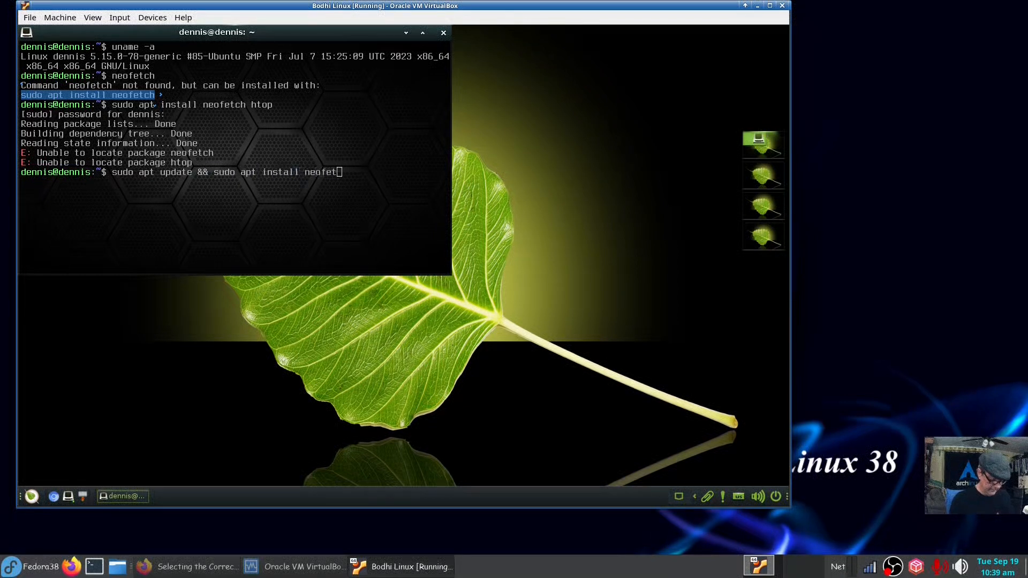
text(ch htop)
key(Return)
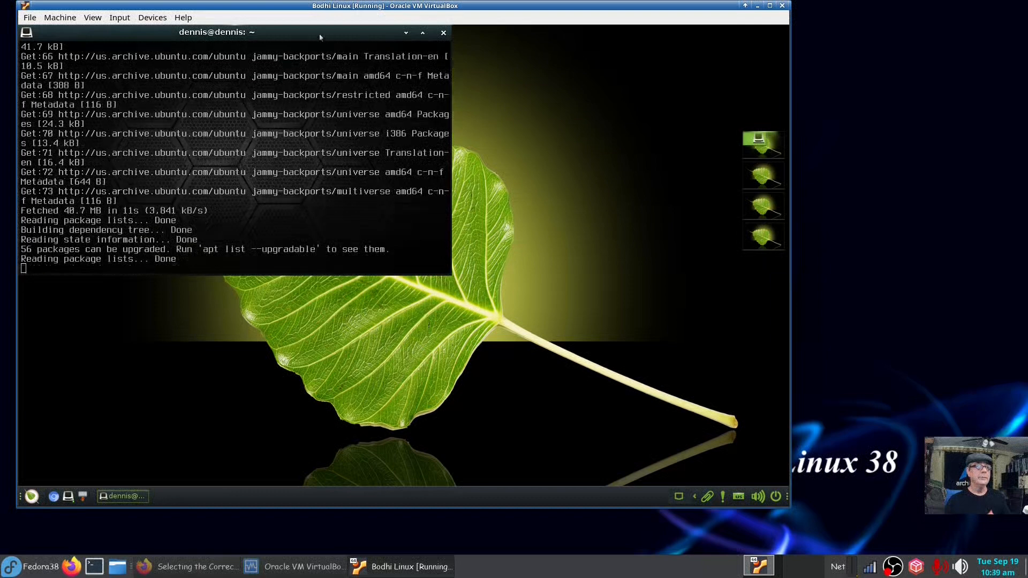
drag(319, 37, 554, 118)
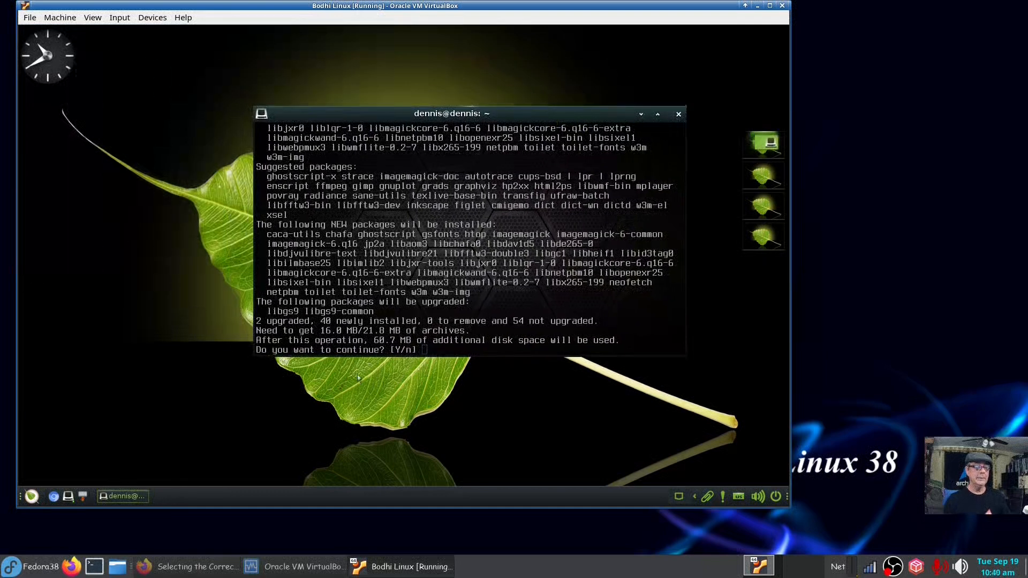
key(Return)
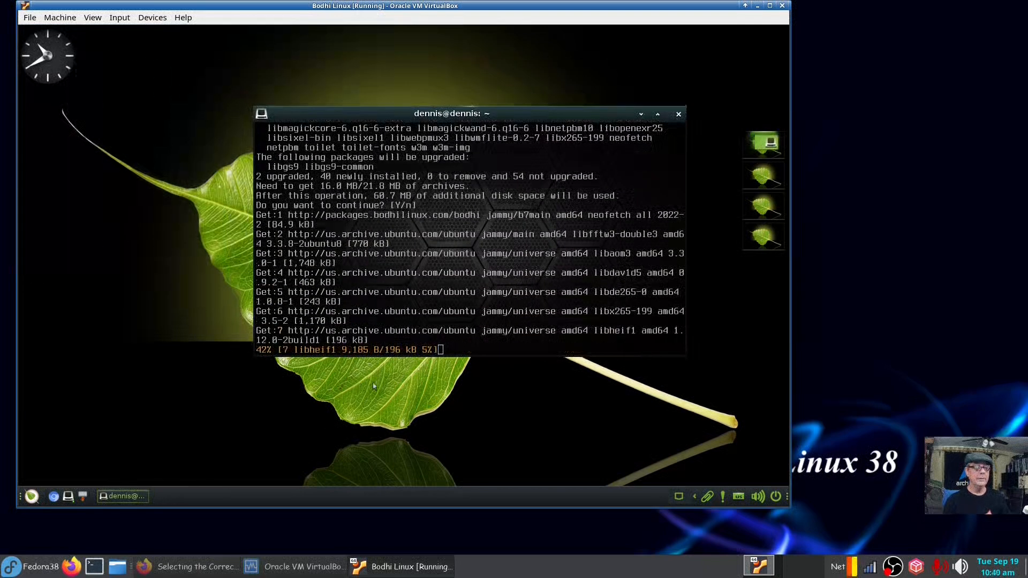
click(32, 497)
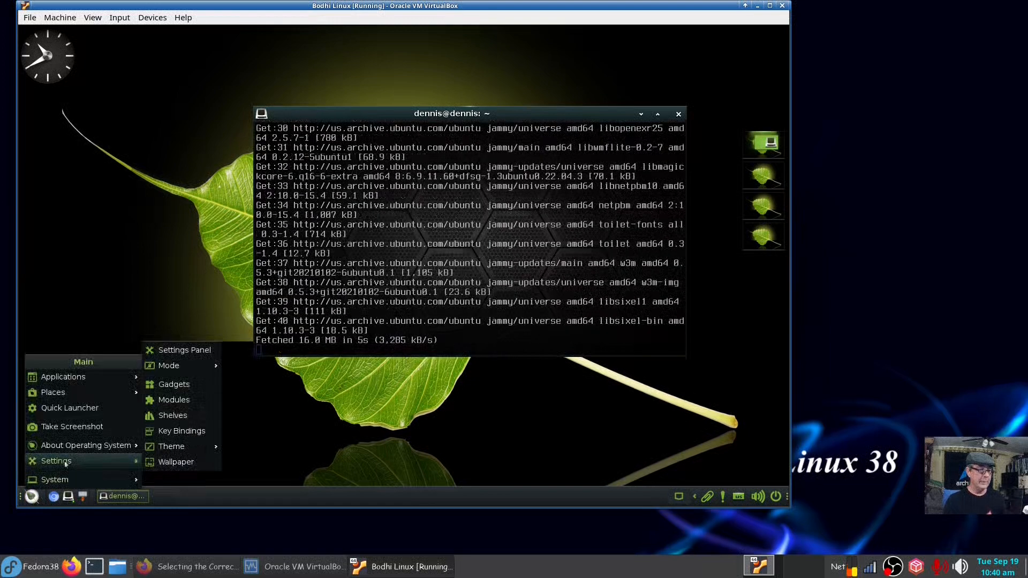
Browse the Main menu's Applications, Preferences, System Tools and Settings submenus while apt finishes.
mouse_move(107, 446)
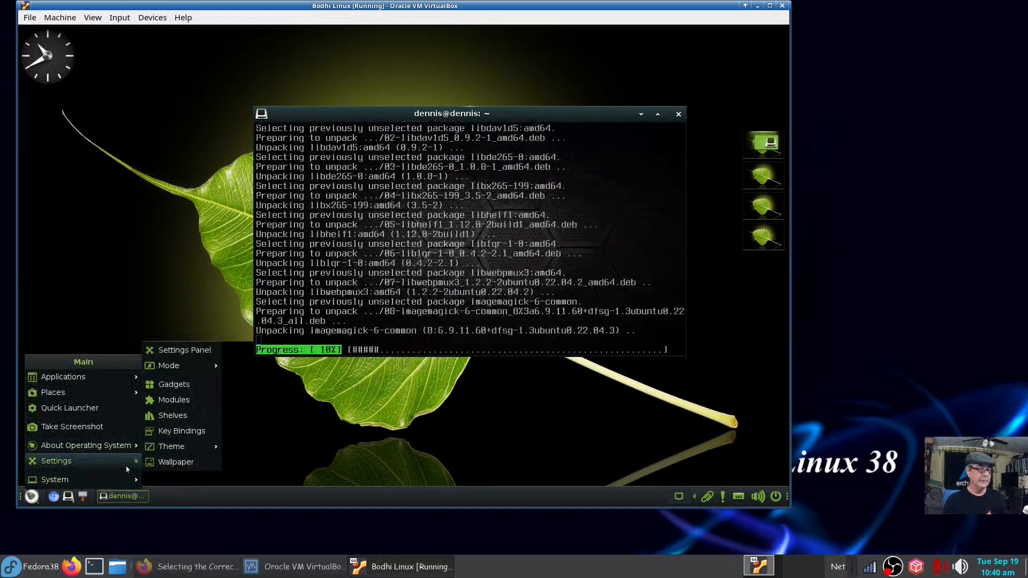
mouse_move(143, 396)
mouse_move(86, 377)
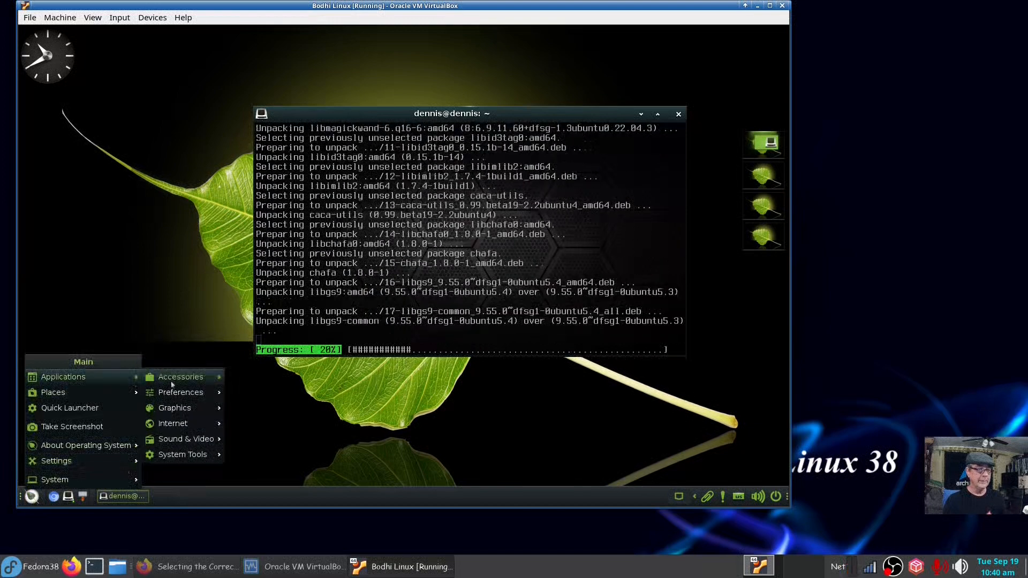
mouse_move(174, 393)
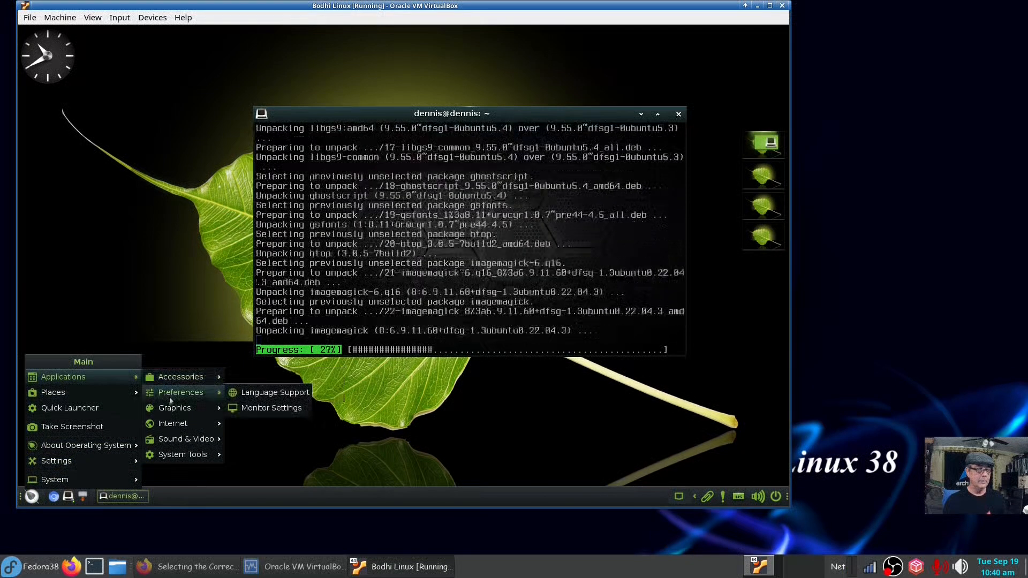
mouse_move(169, 422)
mouse_move(169, 440)
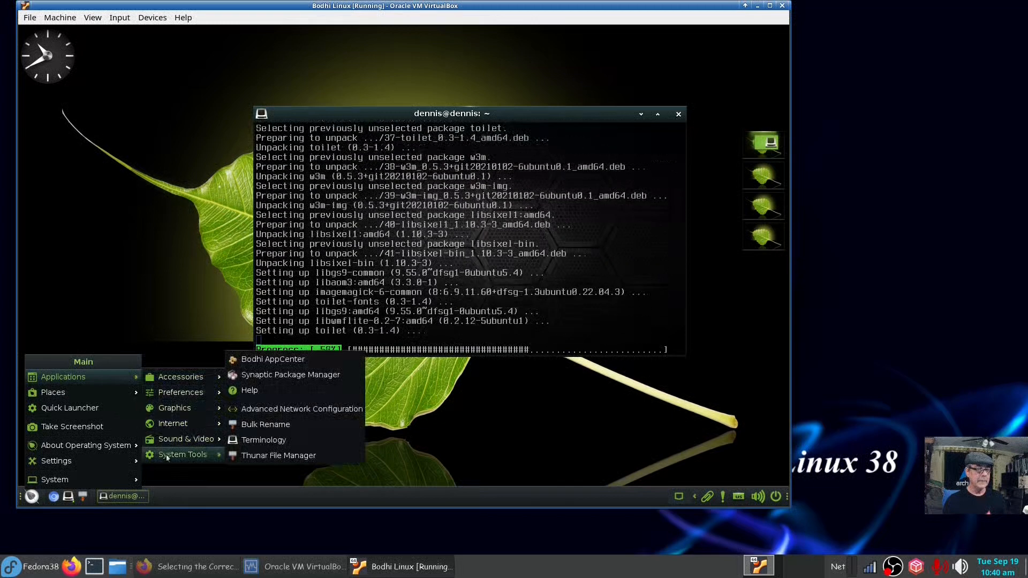
mouse_move(111, 399)
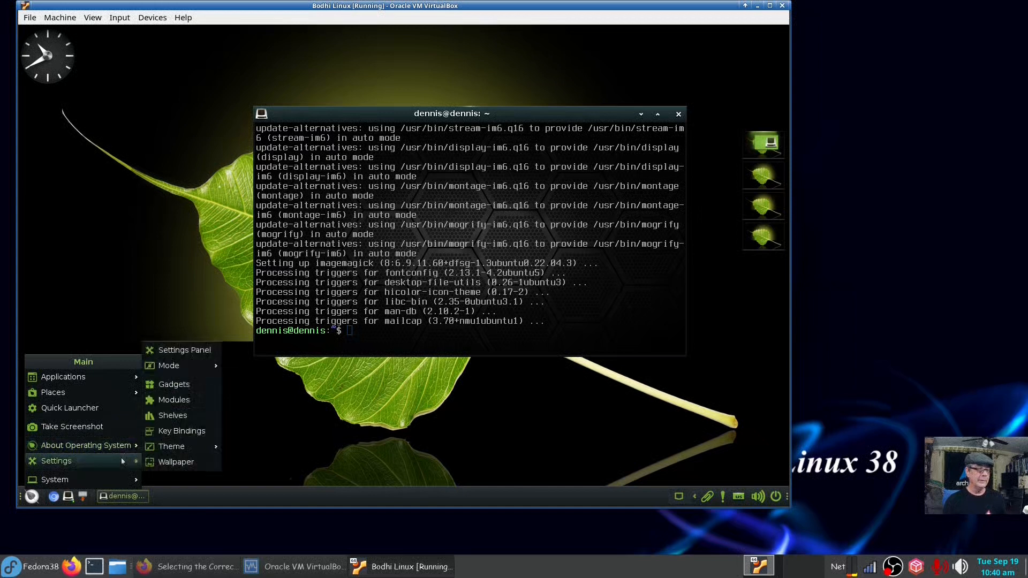
mouse_move(199, 376)
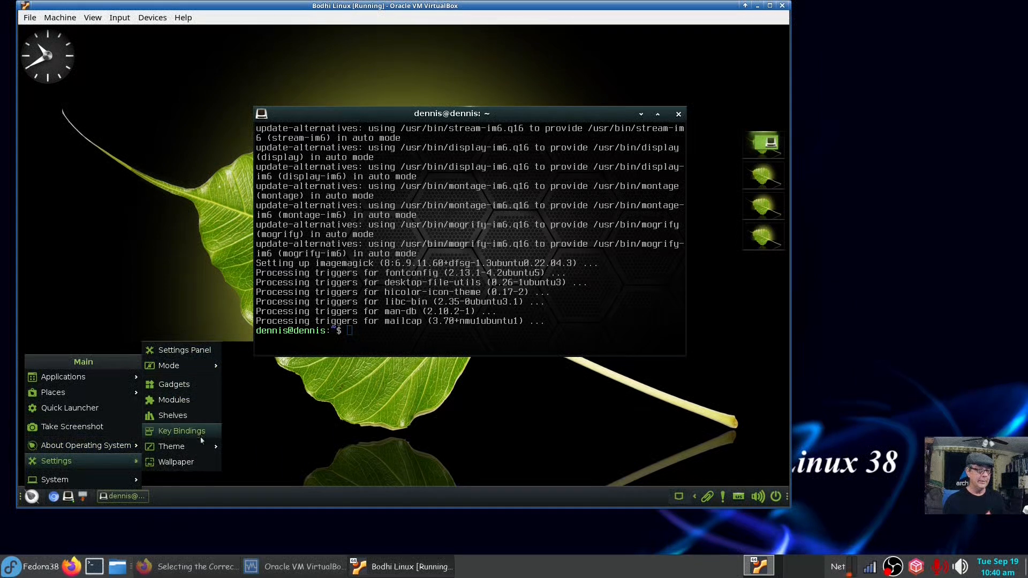
mouse_move(199, 450)
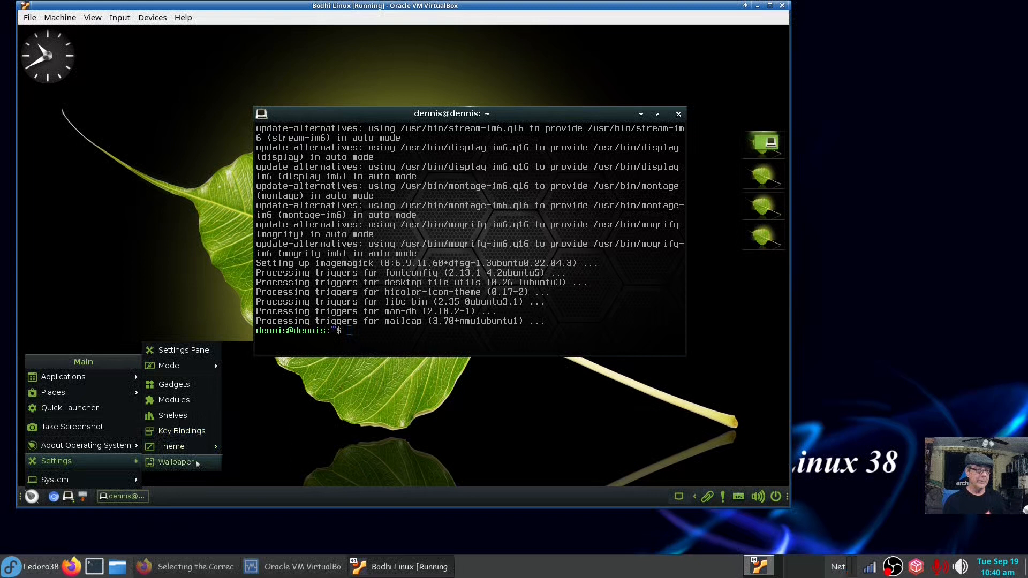
click(176, 463)
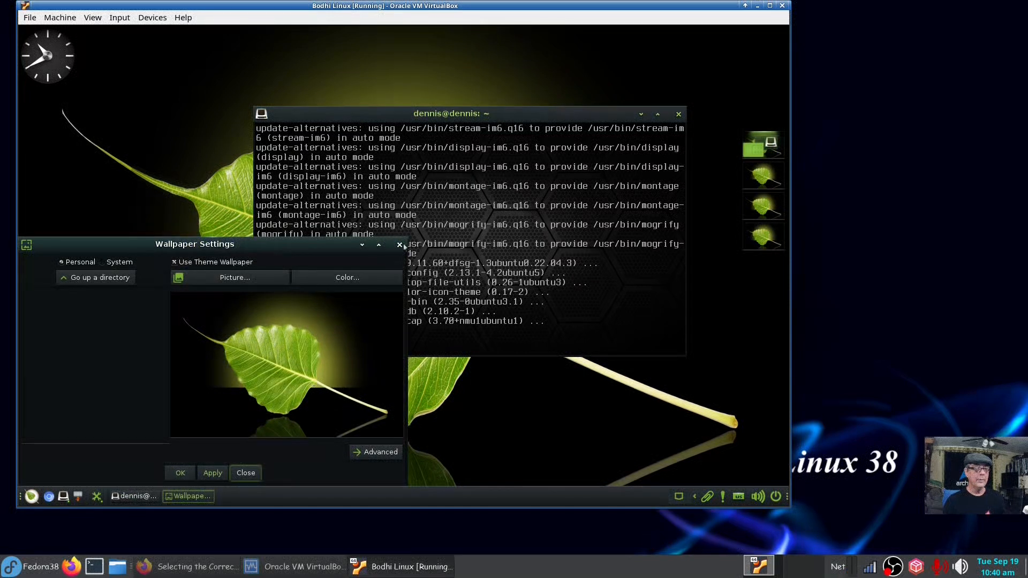
click(400, 245)
click(32, 496)
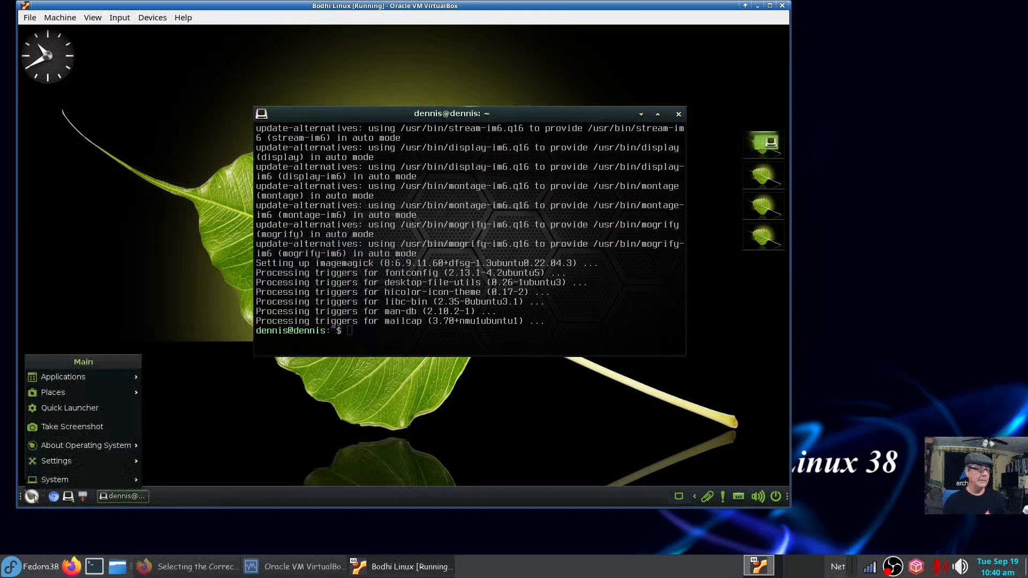
mouse_move(64, 469)
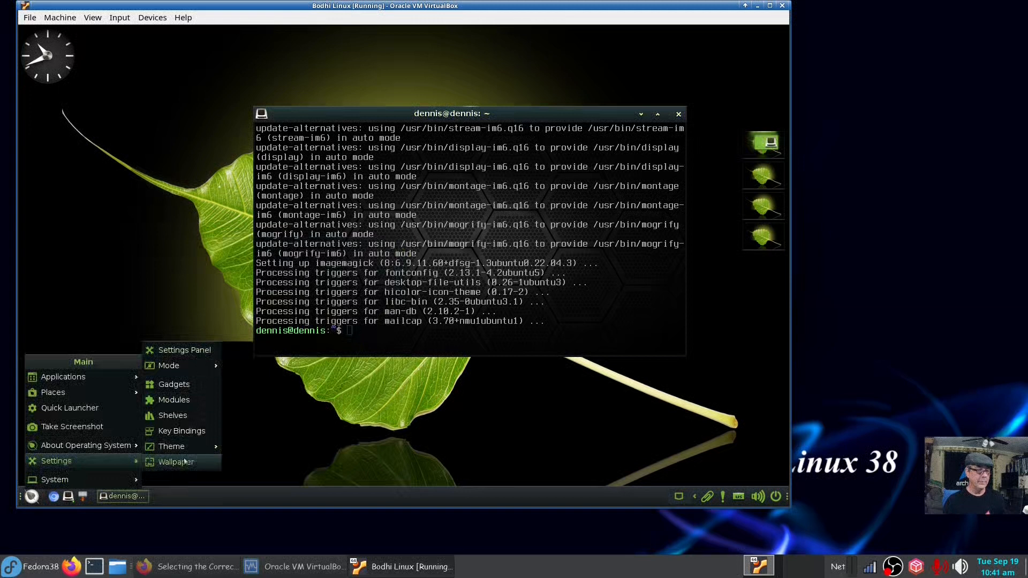
click(192, 437)
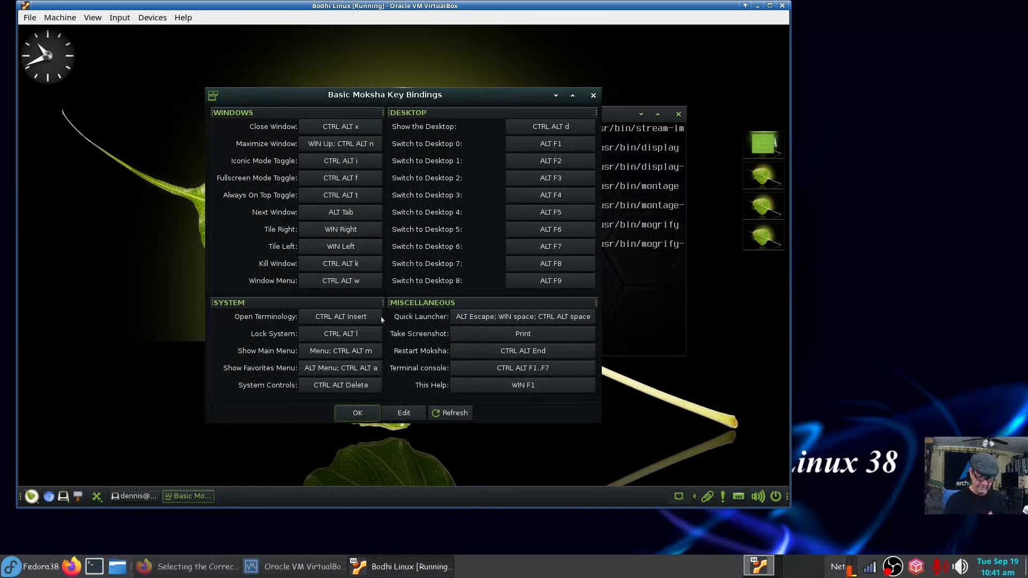
key(ctrl+alt+Insert)
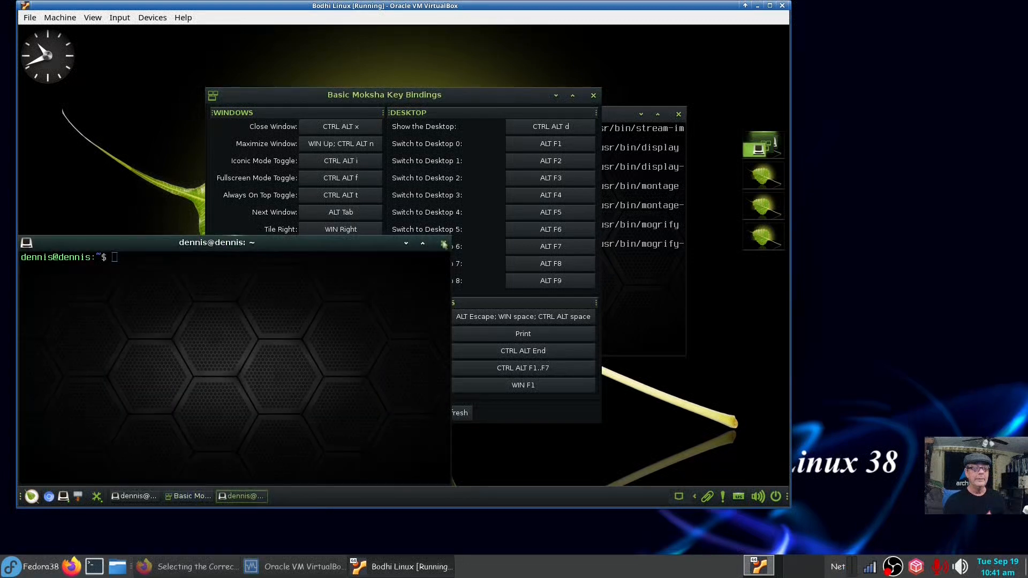
click(444, 243)
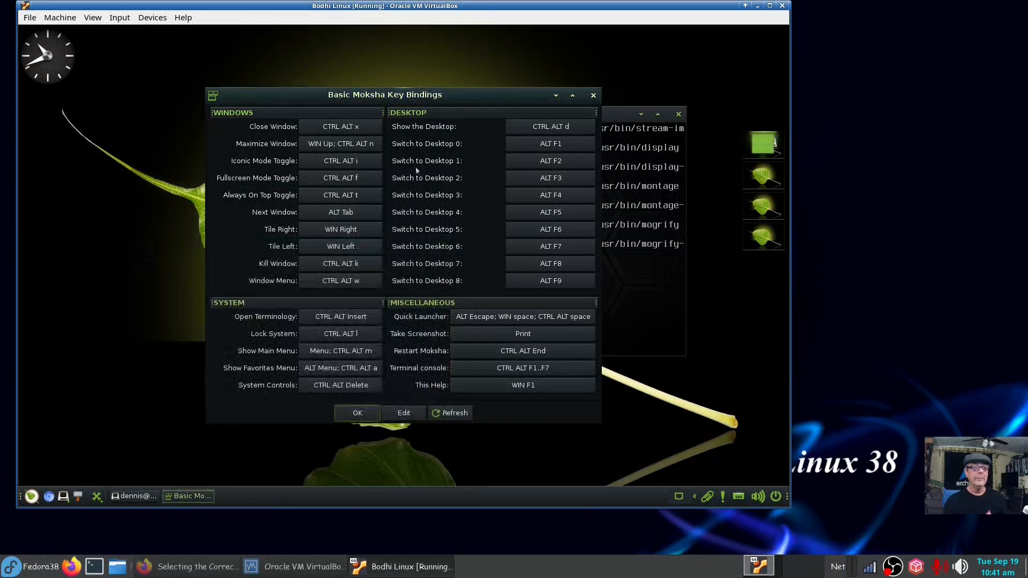
click(594, 96)
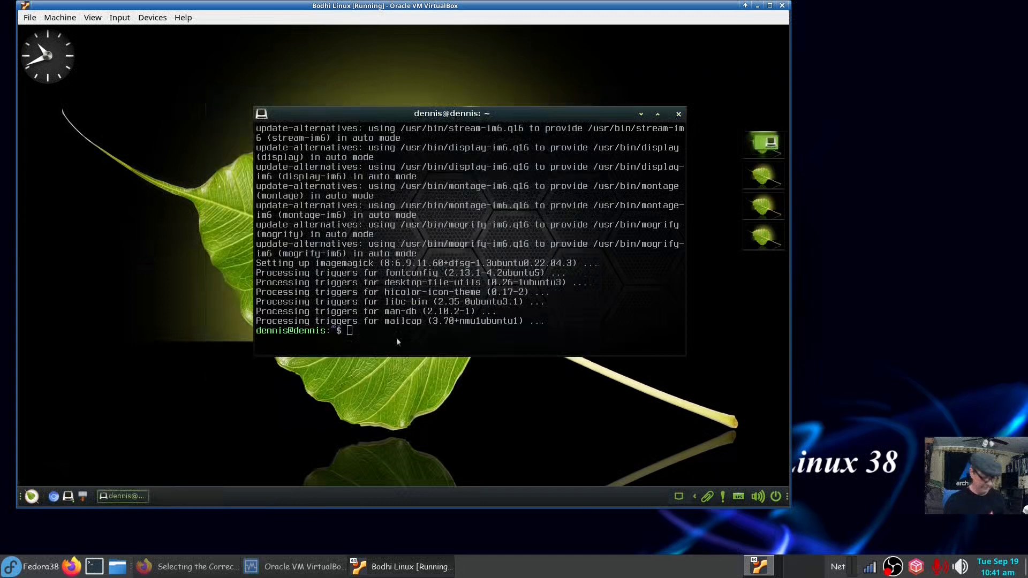
Run neofetch and move its terminal toward the upper left.
text(neo)
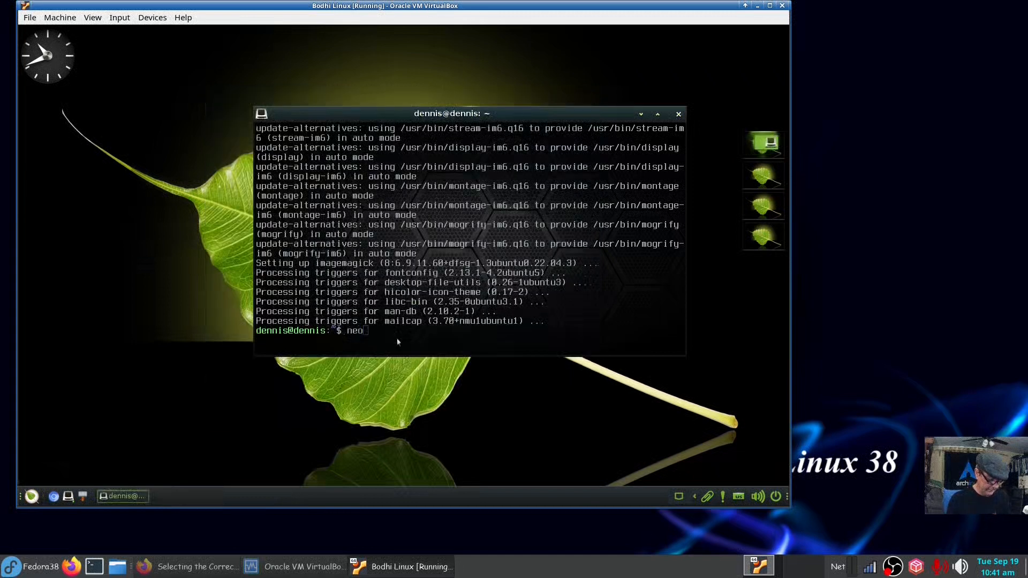
text(fetch)
key(Return)
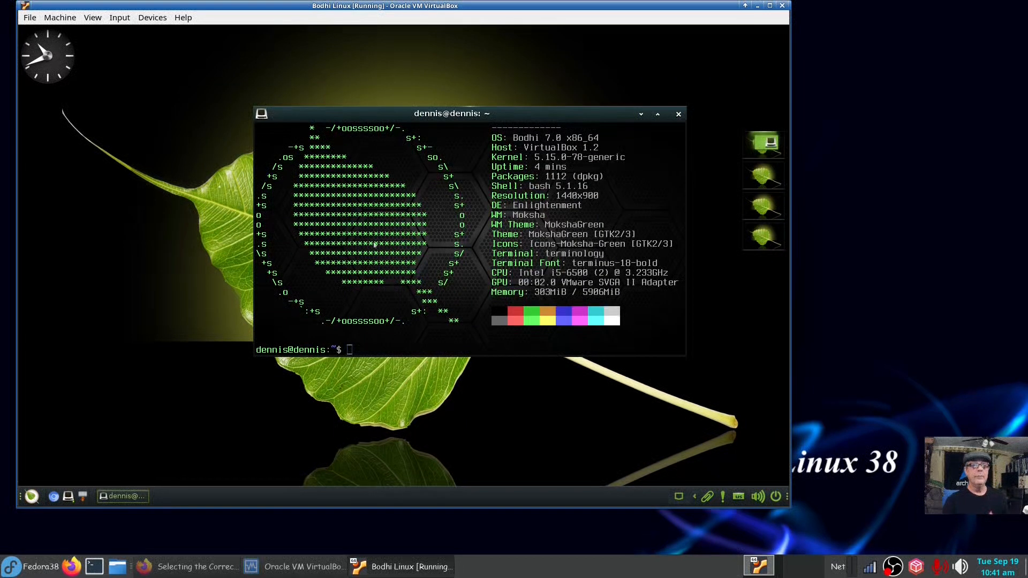
drag(479, 115, 318, 65)
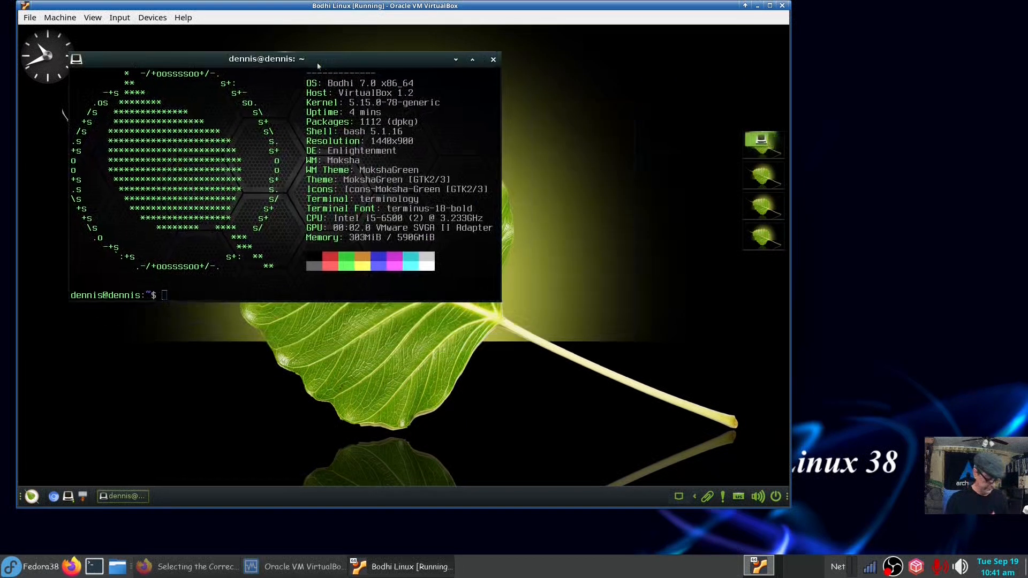
Run htop in a second terminal, quit it, and close both terminals.
key(ctrl+alt+t)
text(htop)
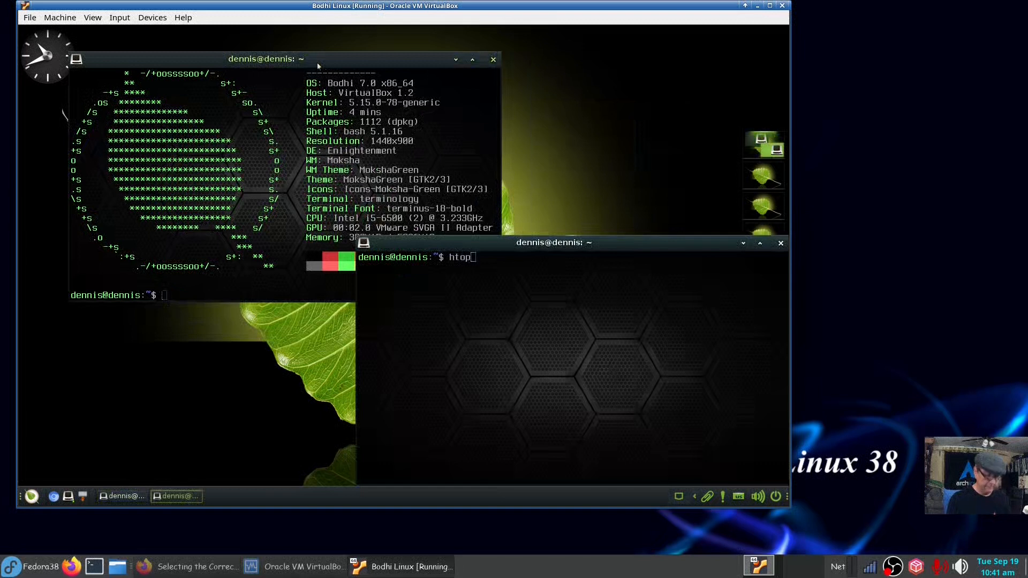
key(Return)
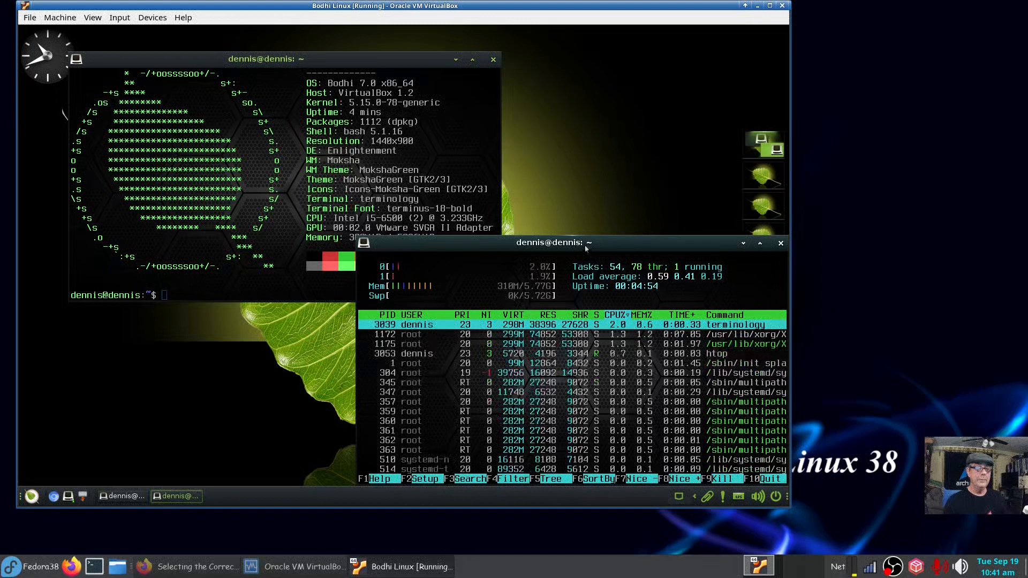
drag(587, 248, 538, 232)
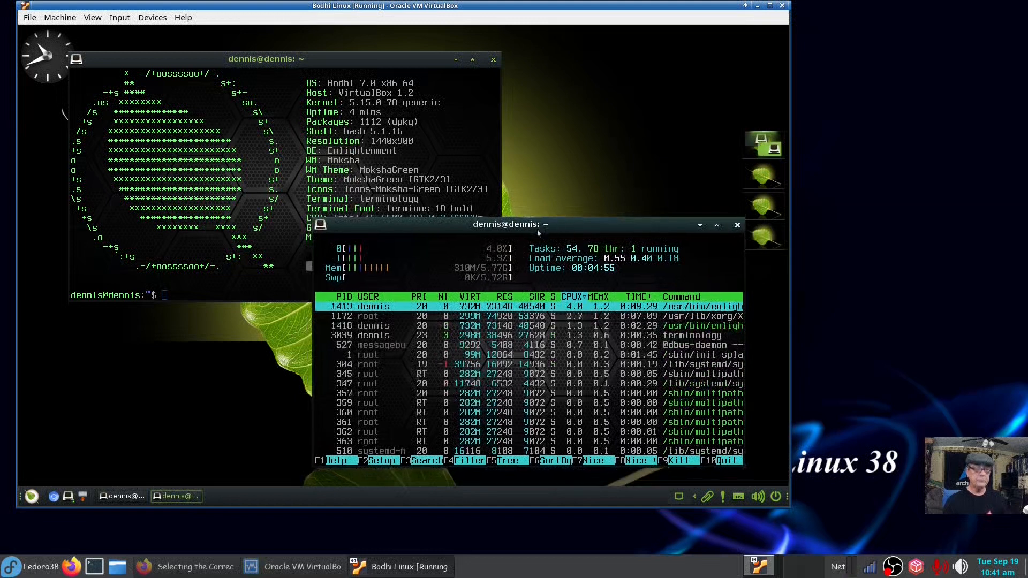
key(q)
click(737, 226)
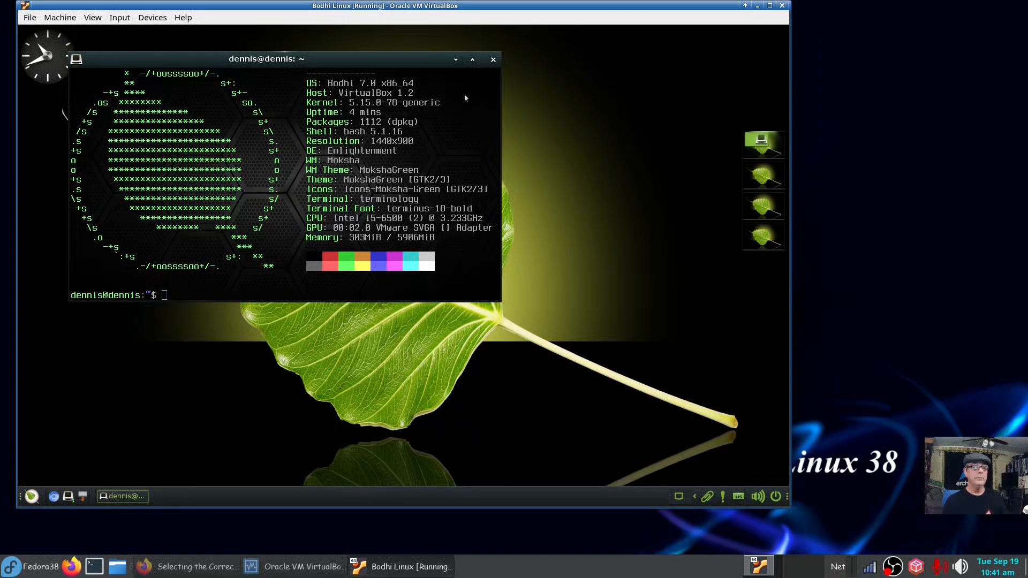
click(493, 60)
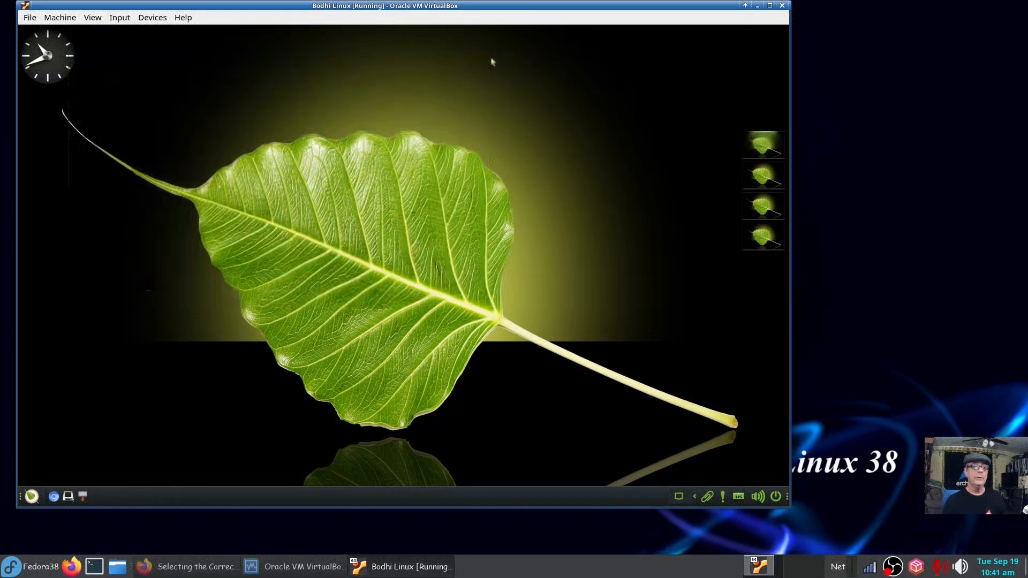
Open the Settings panel from the guest's main menu.
click(32, 497)
mouse_move(121, 379)
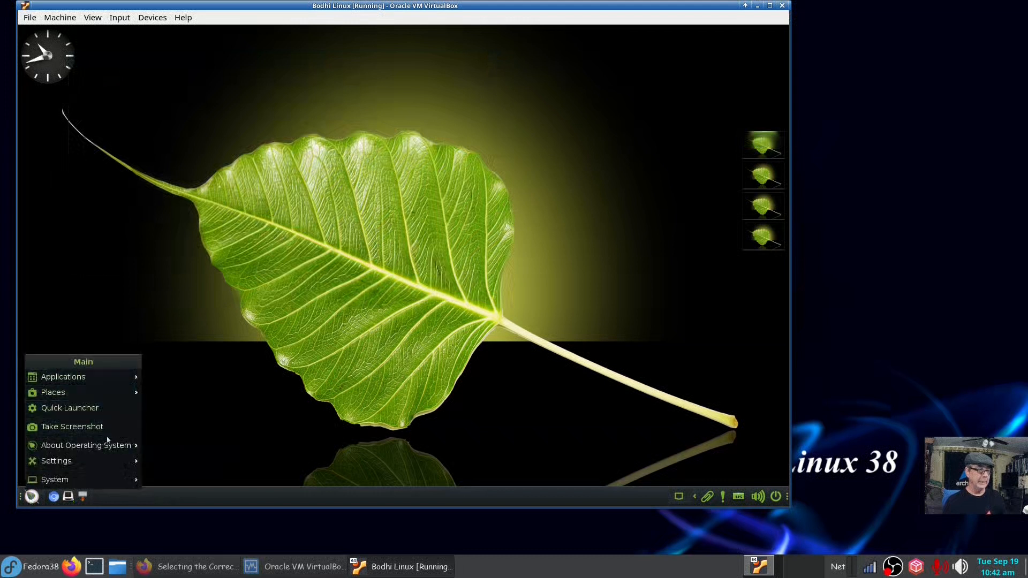
mouse_move(107, 463)
click(197, 353)
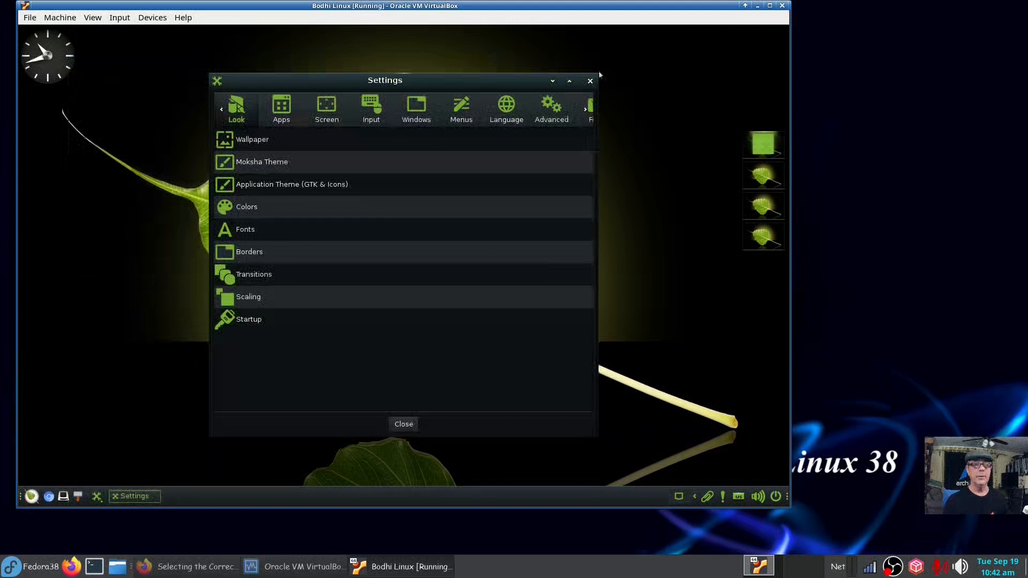
Drag the Settings window wider, taller and lower so Preferences and System show.
drag(602, 77, 761, 89)
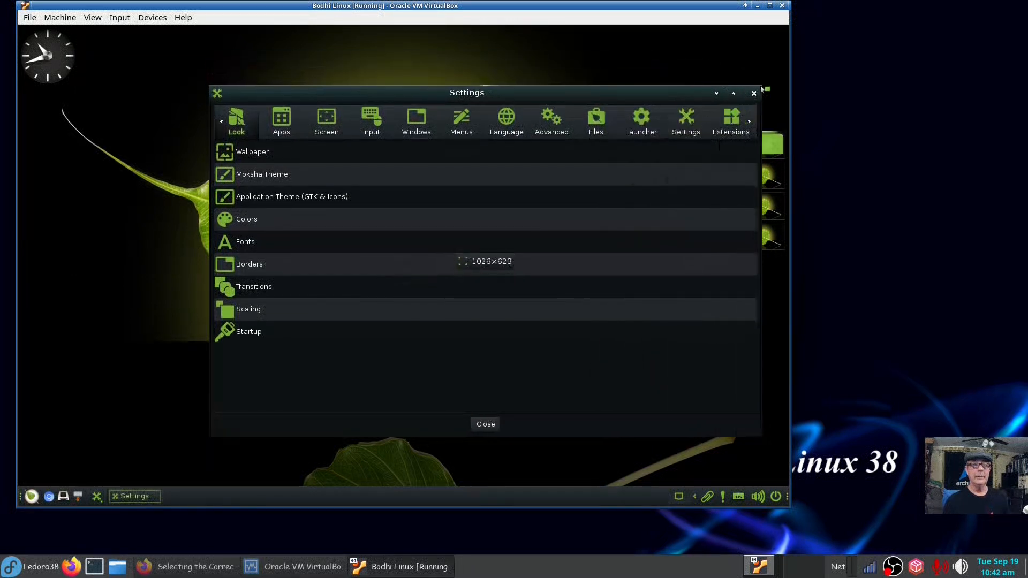
drag(685, 96, 534, 72)
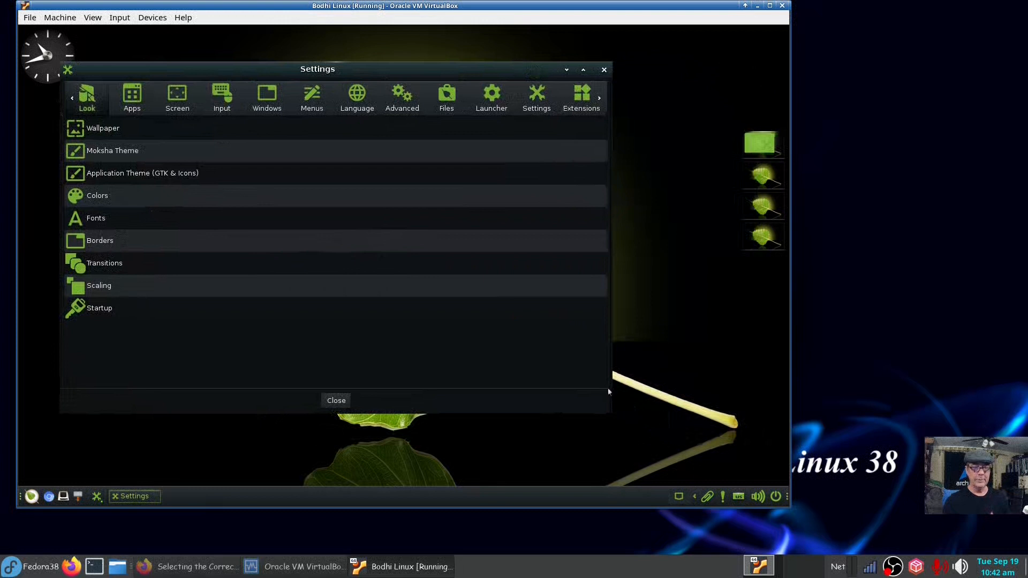
drag(522, 69, 517, 102)
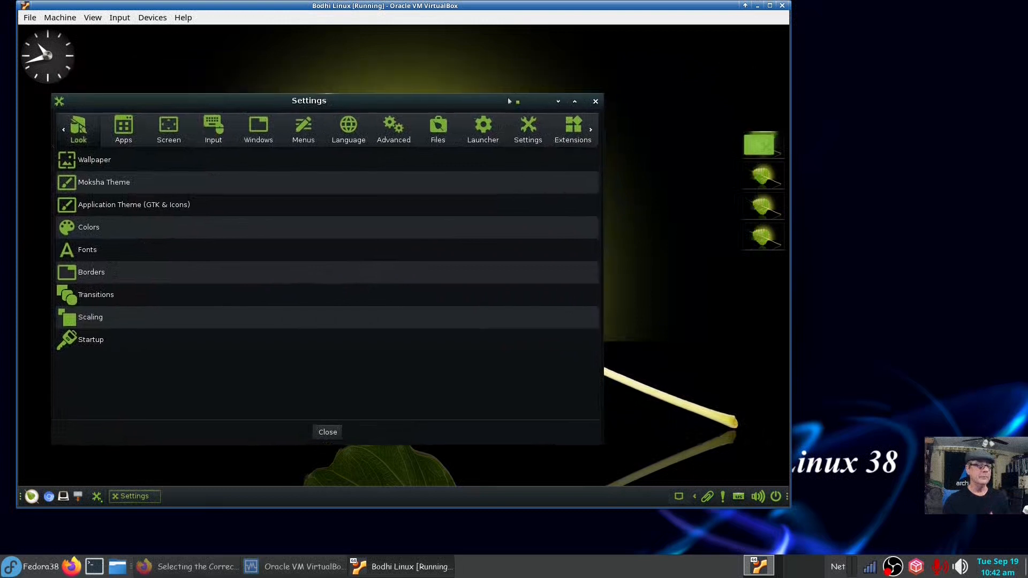
drag(610, 97, 729, 70)
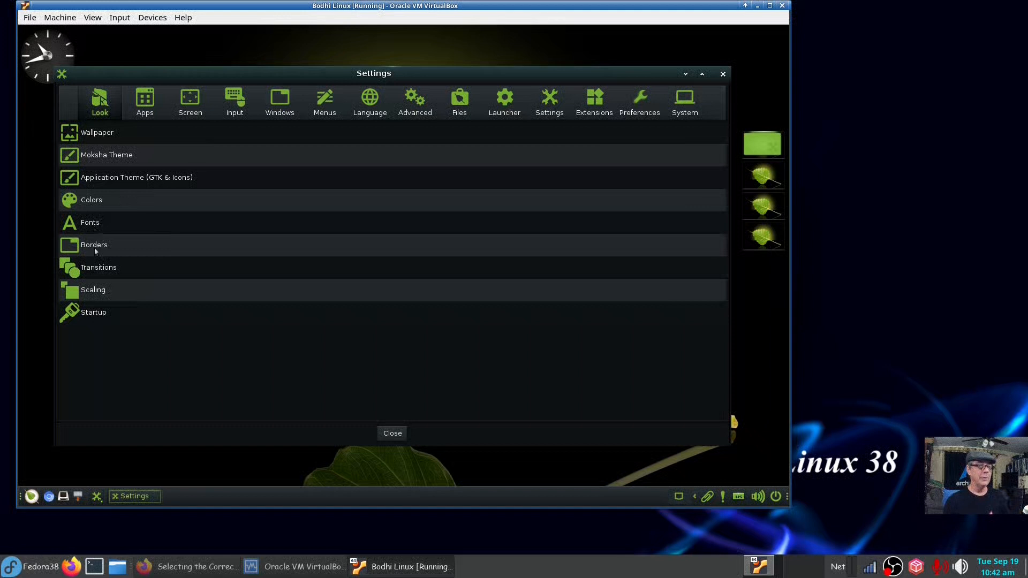
Preview the Startup settings, then the Desktop Environments settings under the Apps category.
click(96, 315)
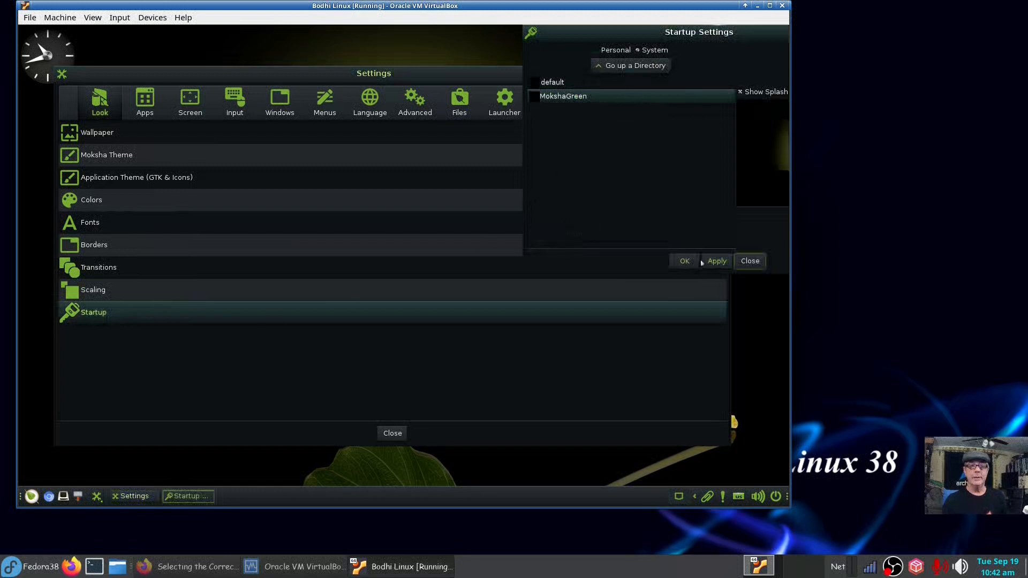
click(751, 261)
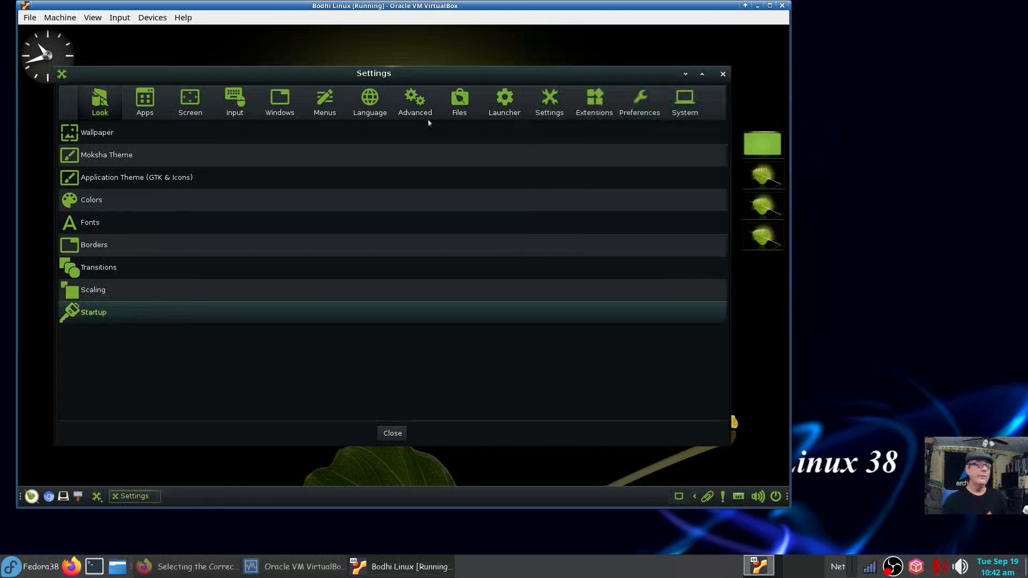
click(149, 105)
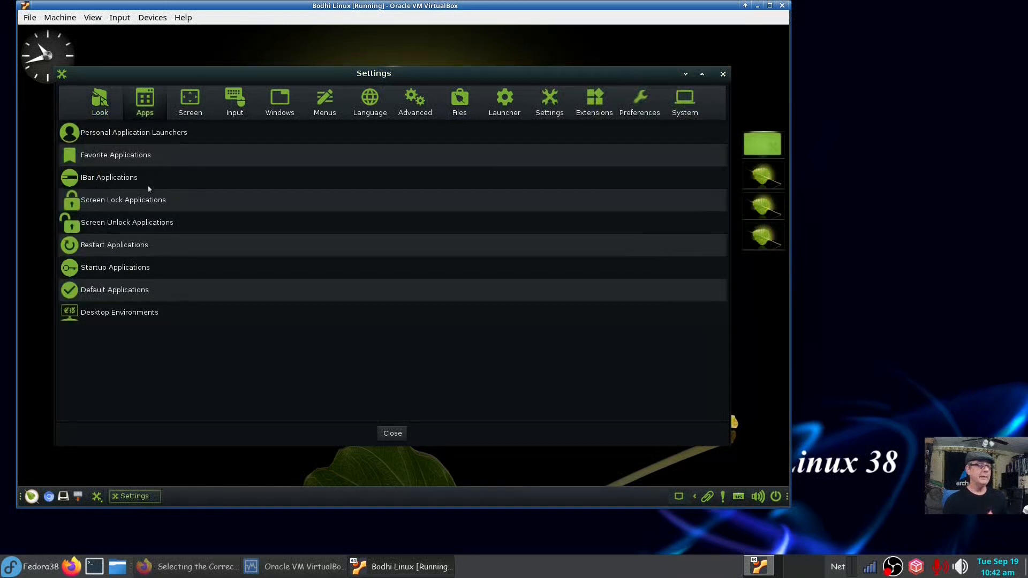
click(142, 314)
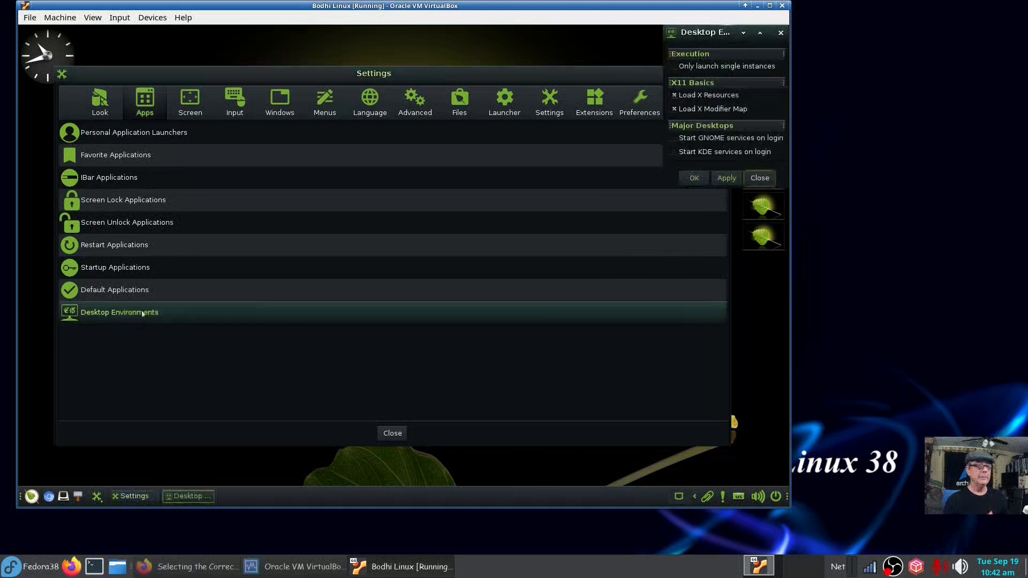
click(781, 34)
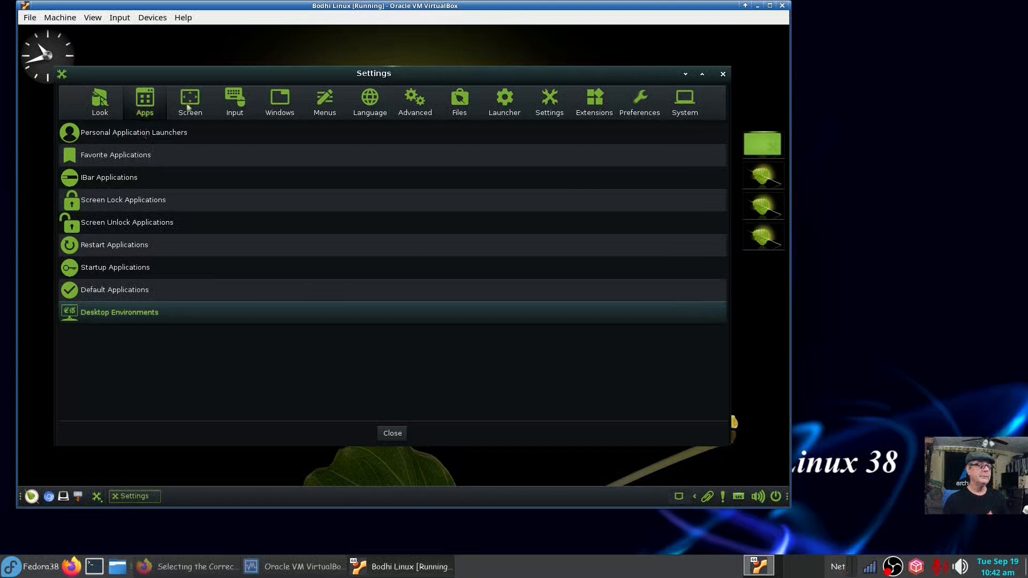
Step through the Screen, Input and Windows categories, stopping on Menus.
click(188, 108)
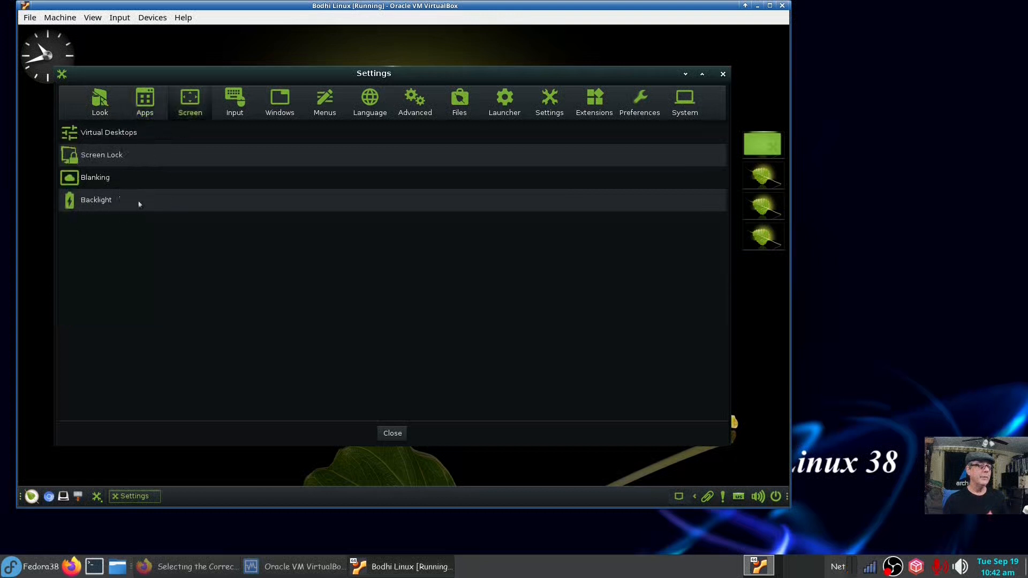
click(231, 109)
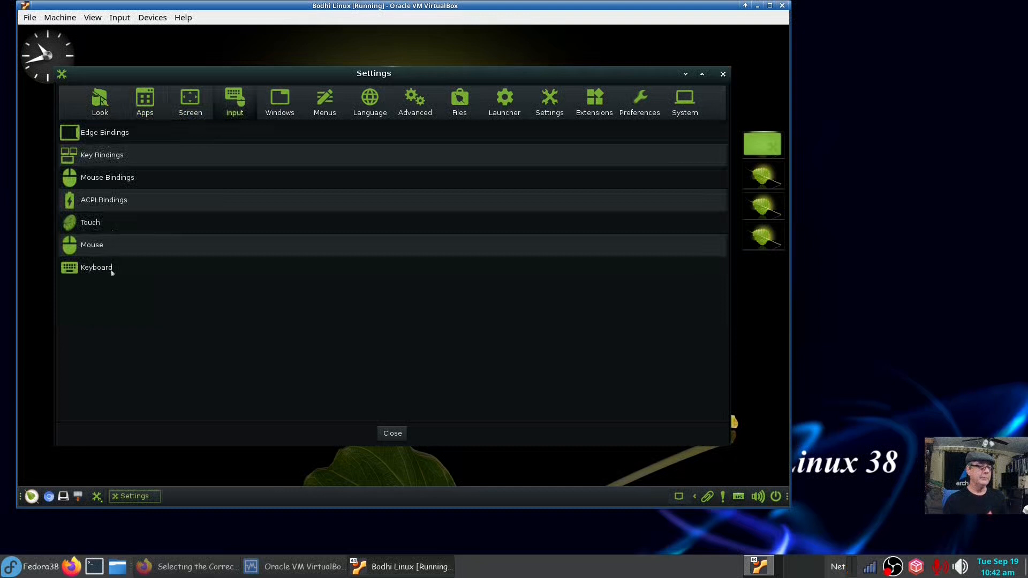
click(281, 106)
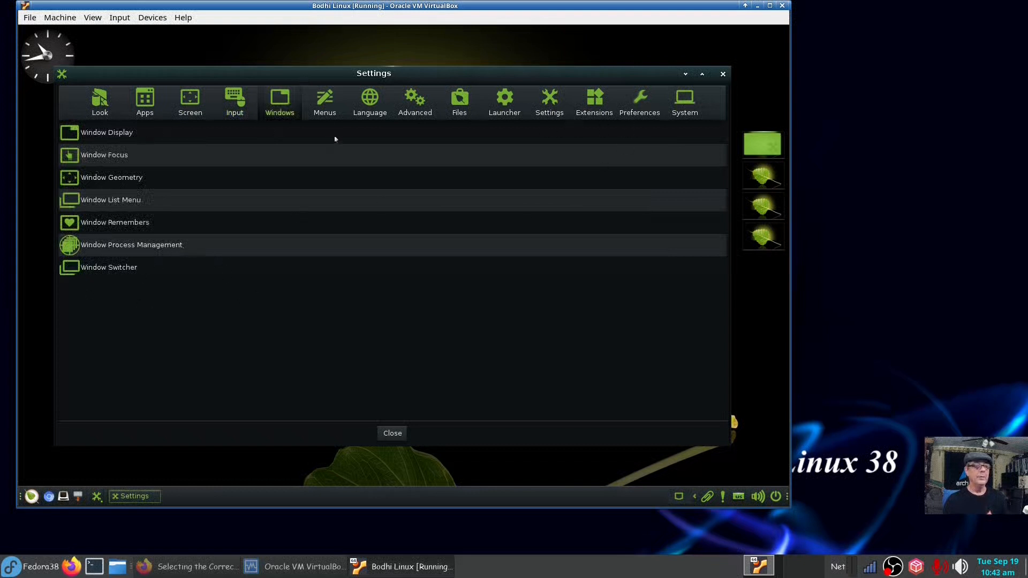
click(326, 107)
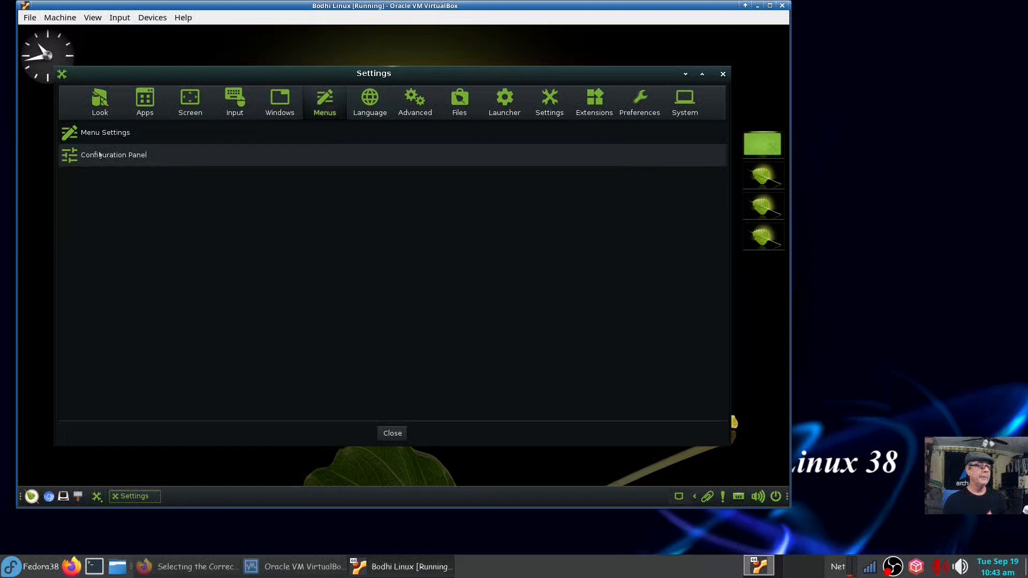
Inspect Menu Settings' Applications options, then the Language and Advanced > Performance settings.
click(91, 133)
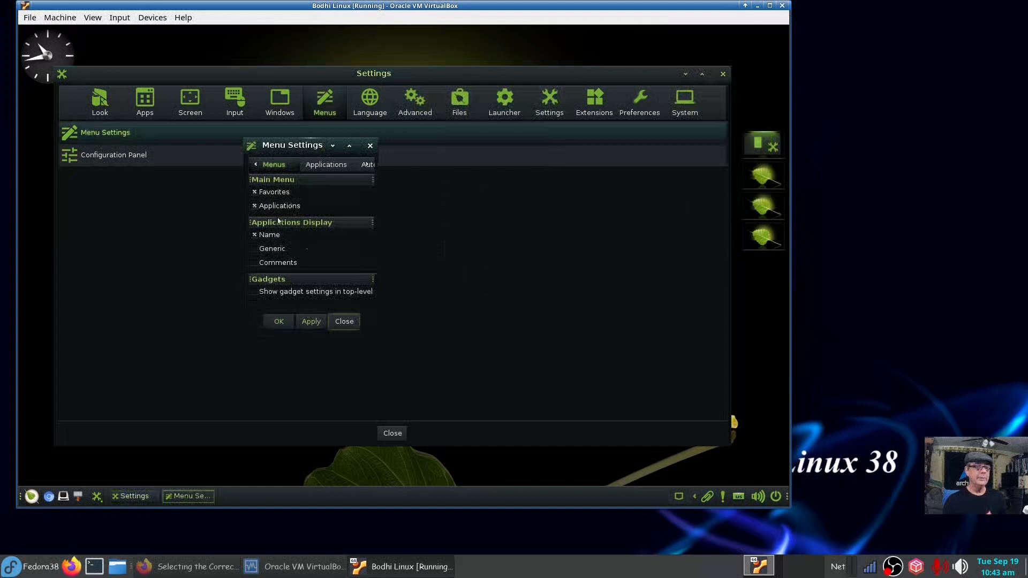
click(335, 164)
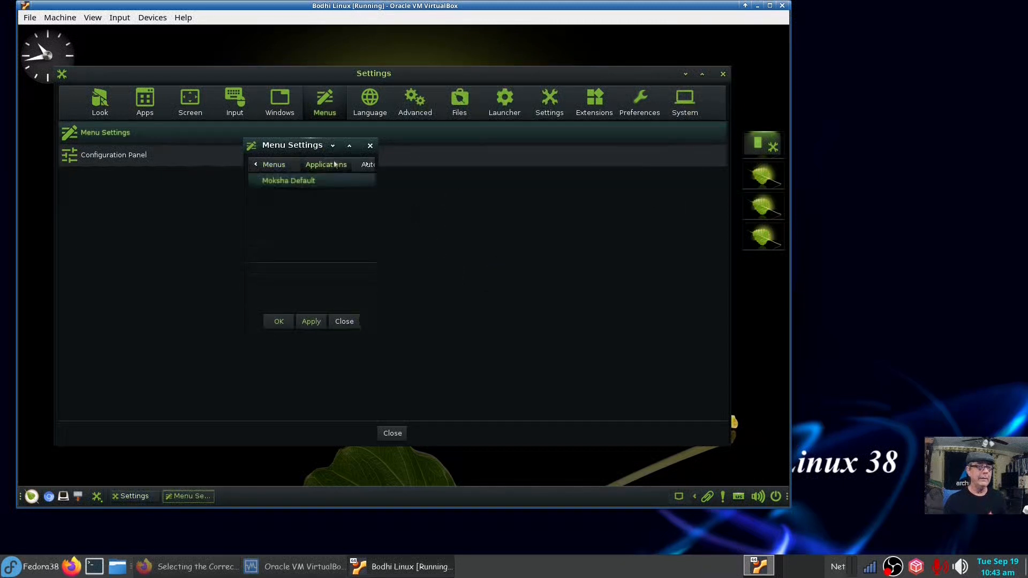
click(341, 321)
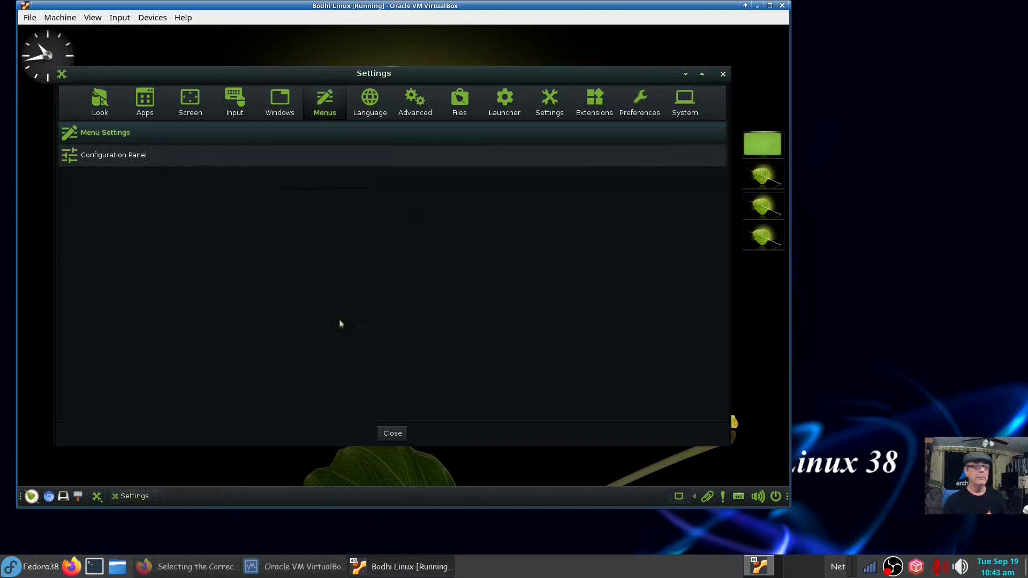
click(370, 105)
click(420, 101)
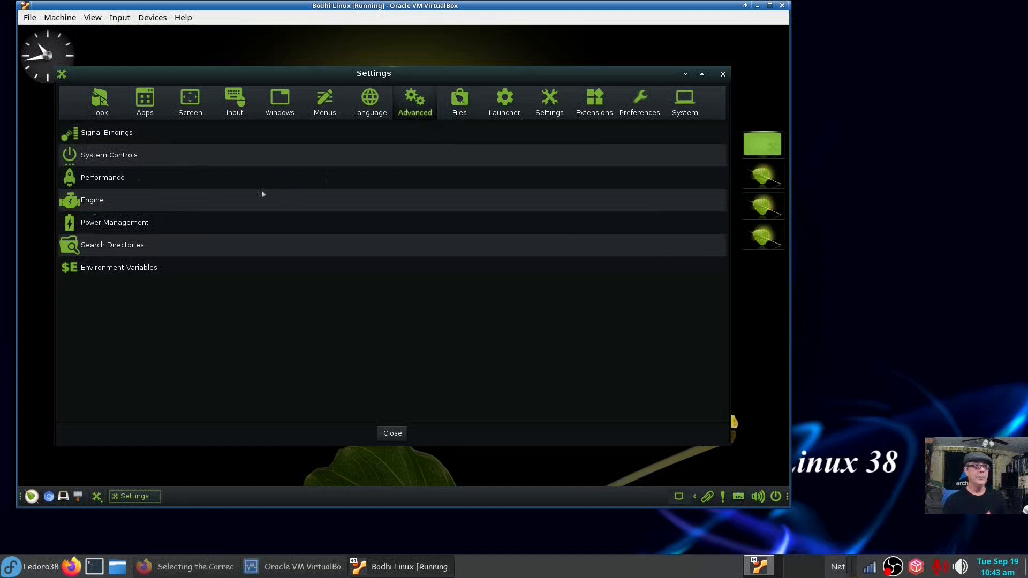
click(95, 183)
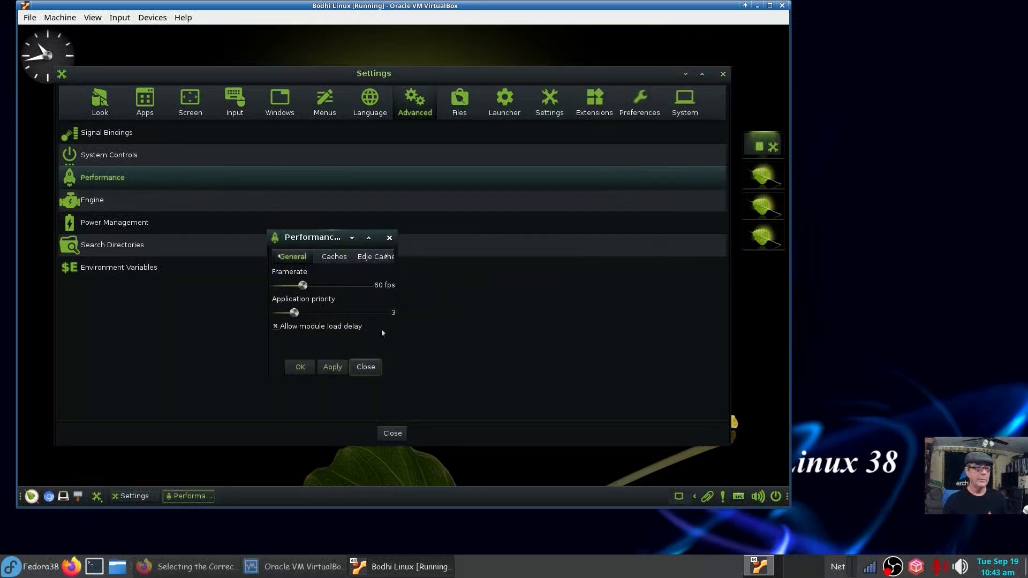
click(367, 374)
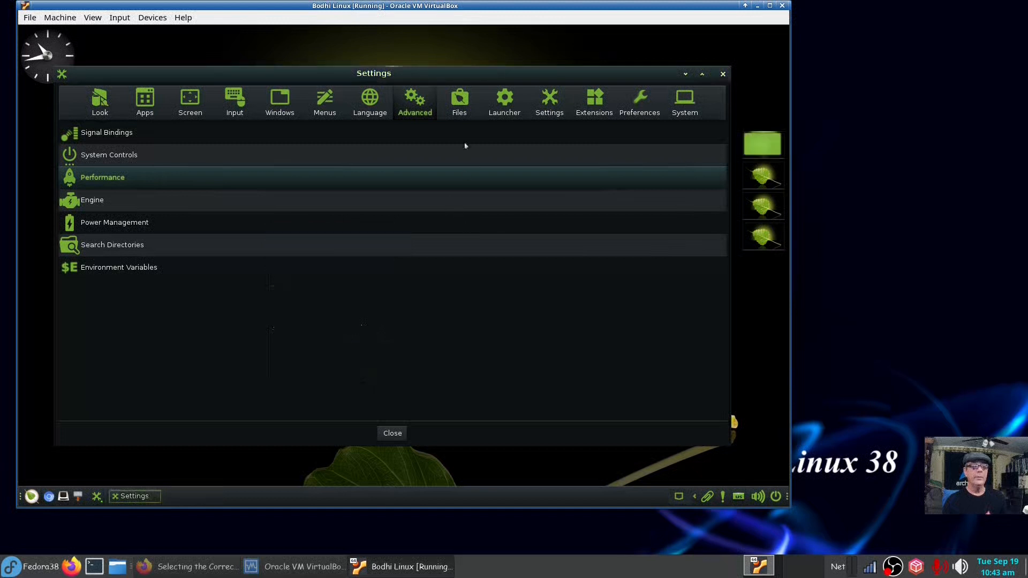
Browse Settings, Extensions, Preferences > Removable Drives and Media, and System, then close the panel.
click(549, 104)
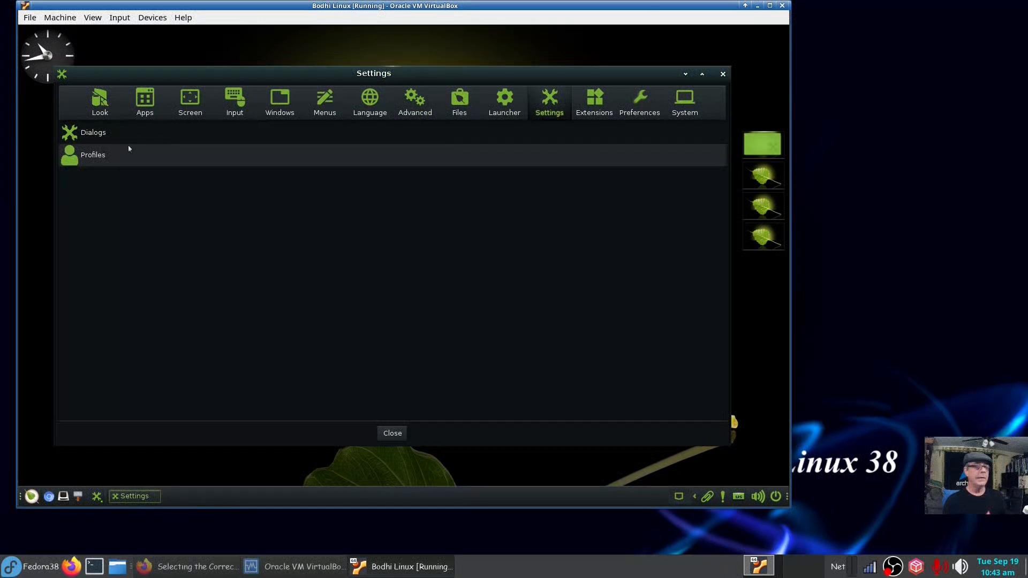
click(595, 107)
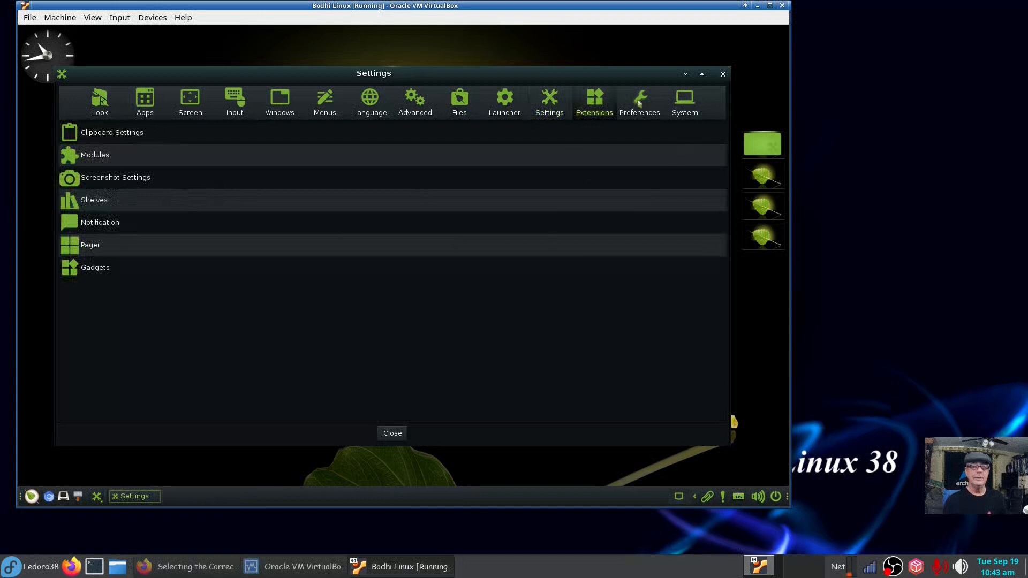
click(652, 112)
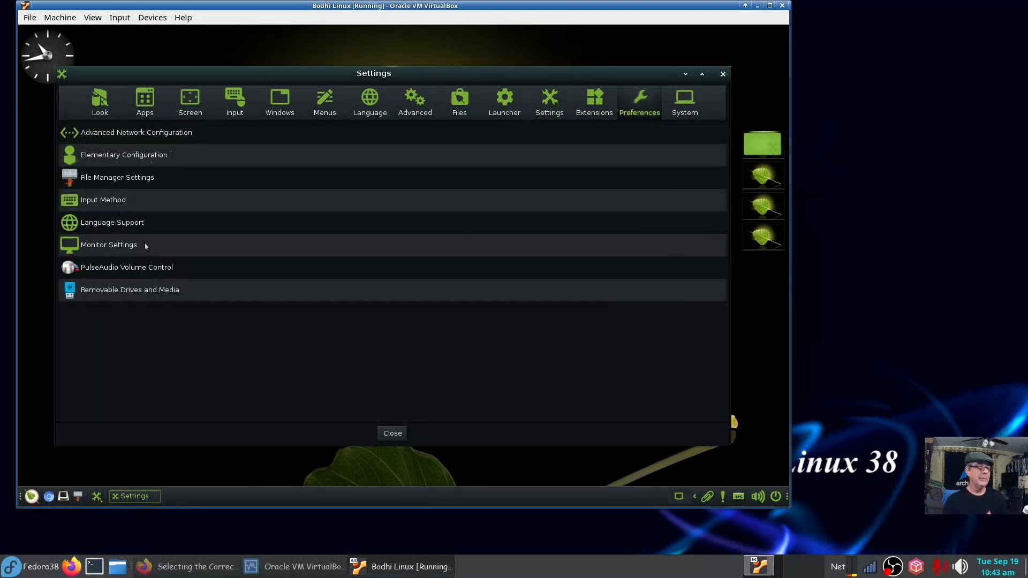
click(120, 293)
click(306, 209)
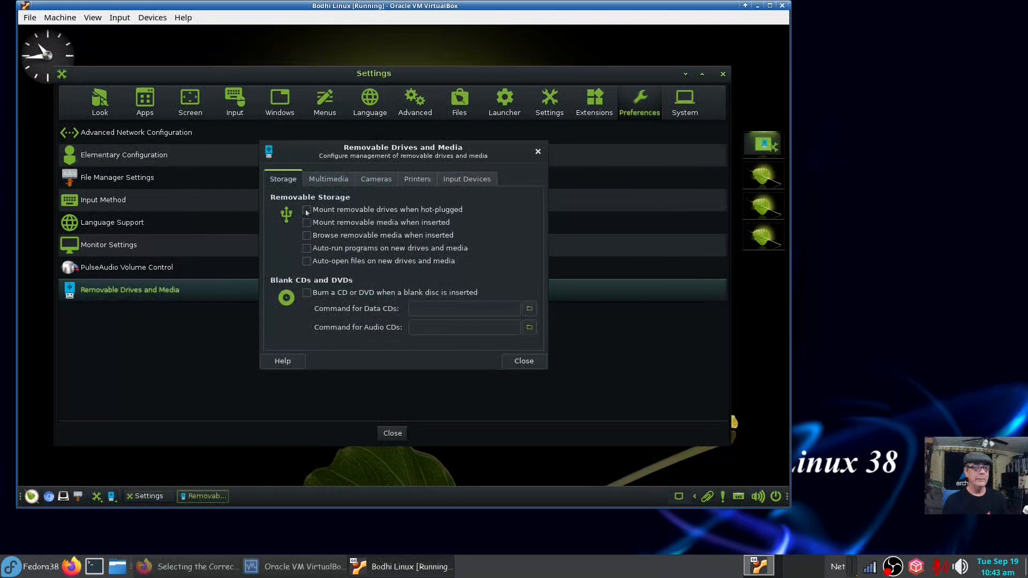
click(306, 222)
click(509, 361)
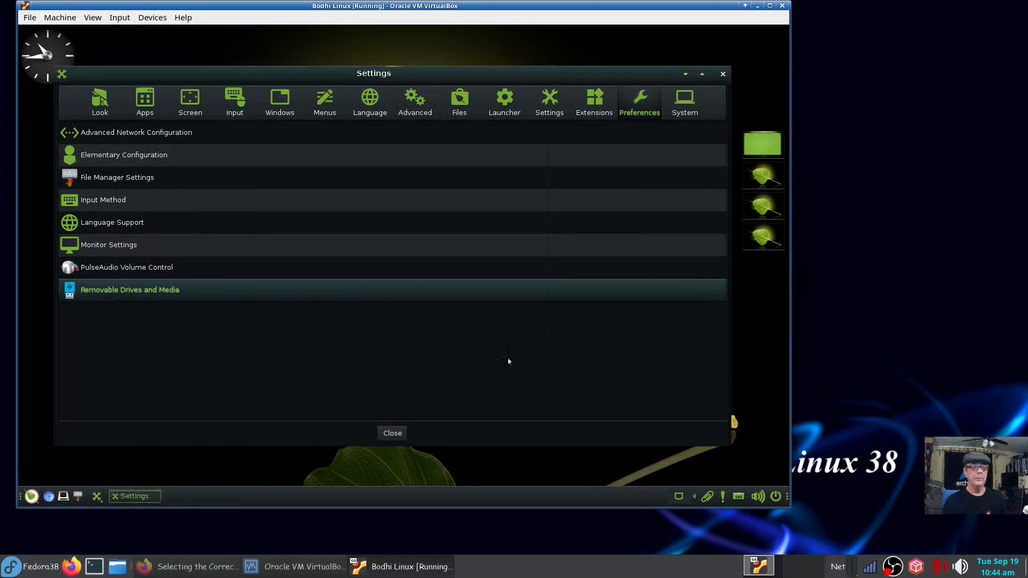
click(686, 111)
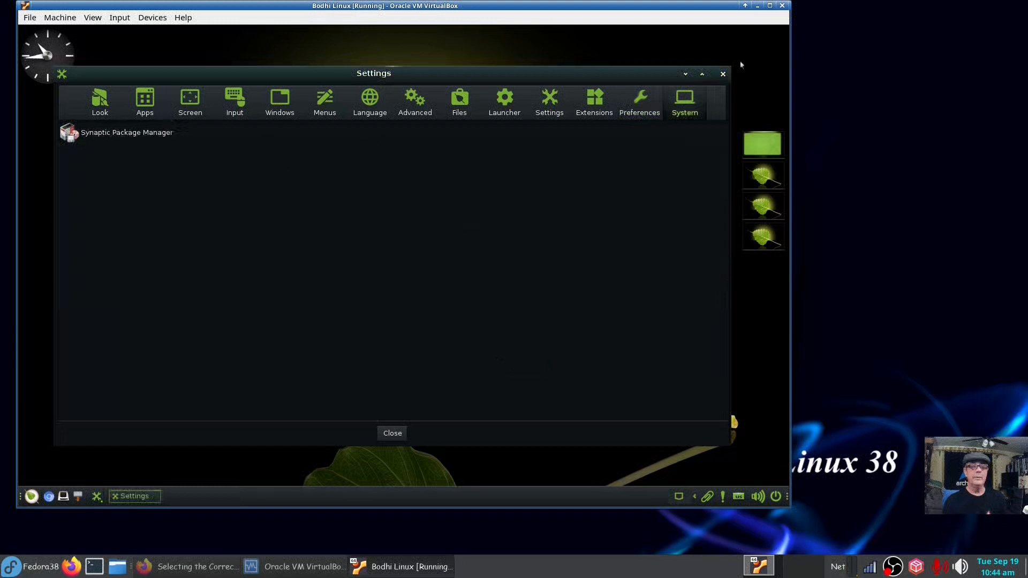
click(723, 74)
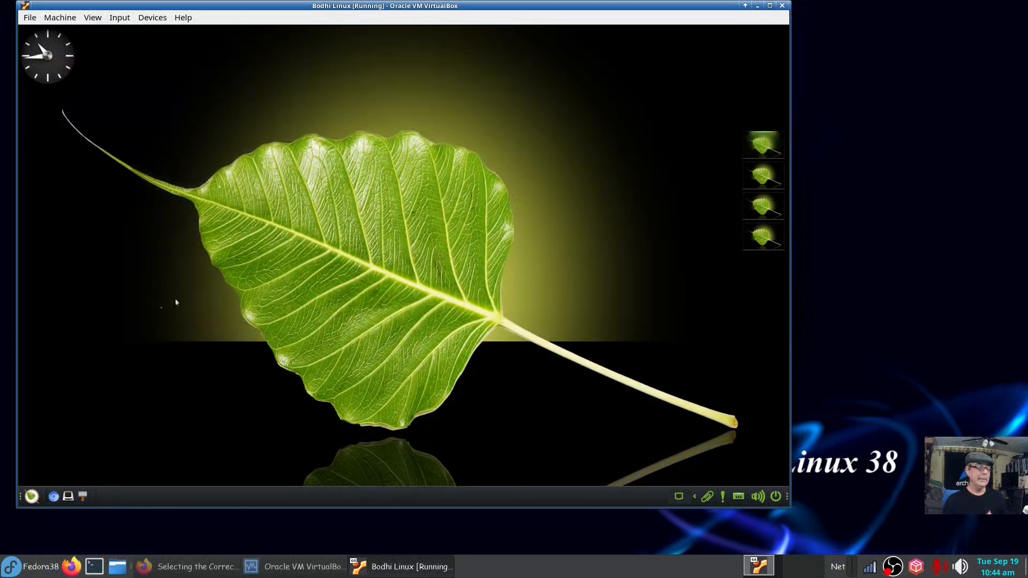
Launch the Bodhi AppCenter from the desktop's main menu.
click(32, 496)
mouse_move(76, 468)
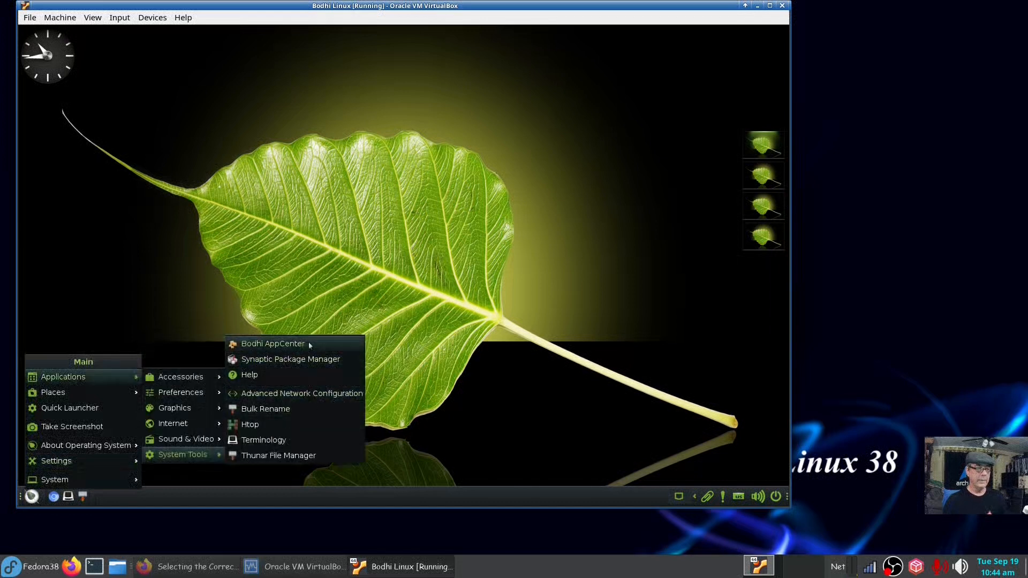
click(308, 344)
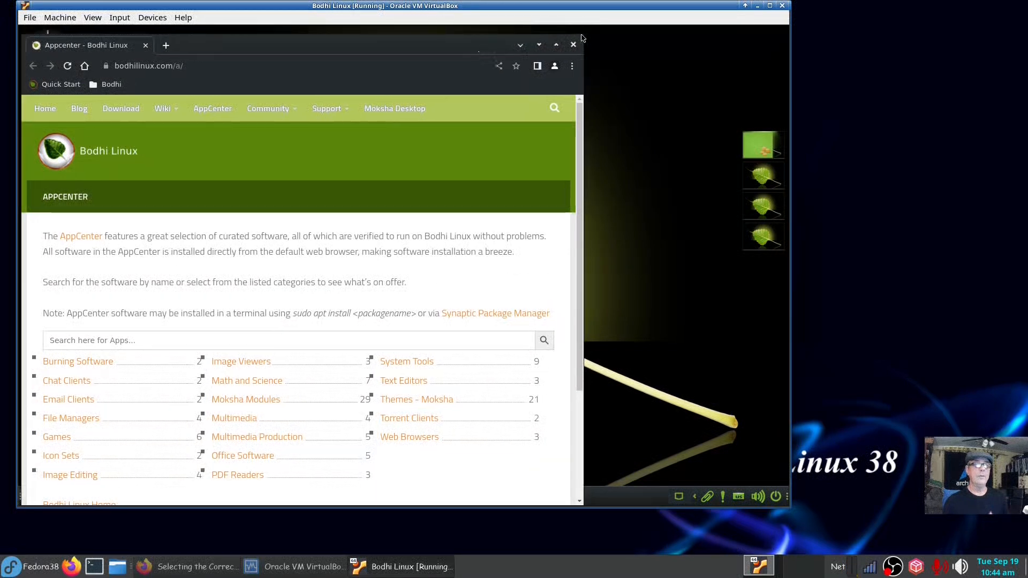
Reposition and resize the AppCenter browser window near the top of the screen.
drag(582, 36, 676, 156)
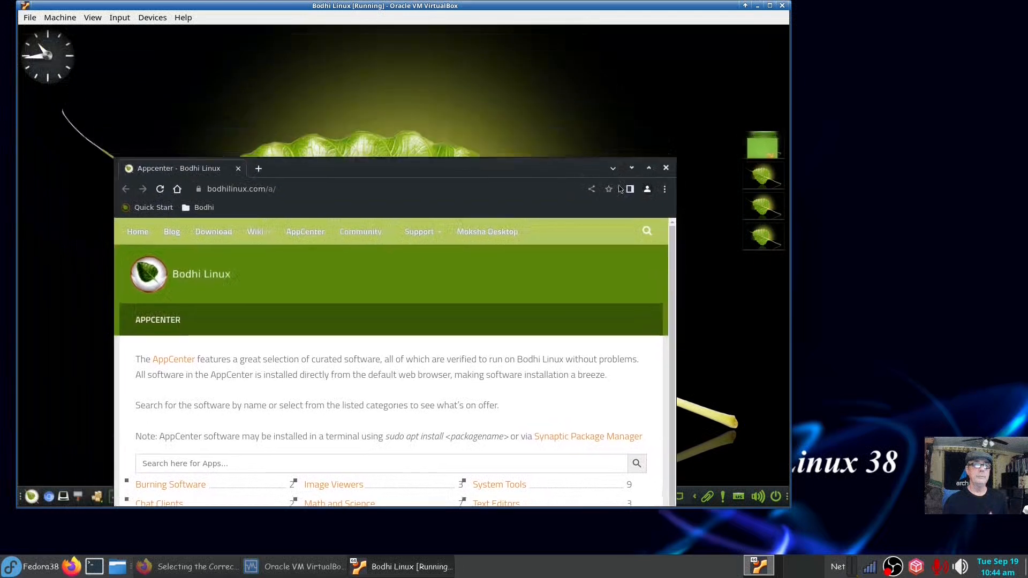
drag(570, 168, 520, 70)
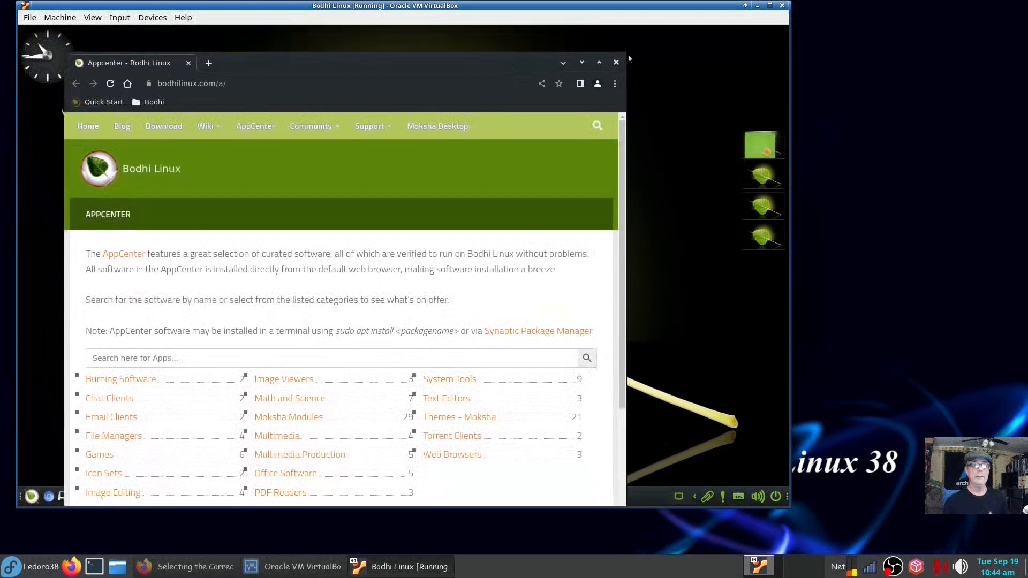
click(628, 55)
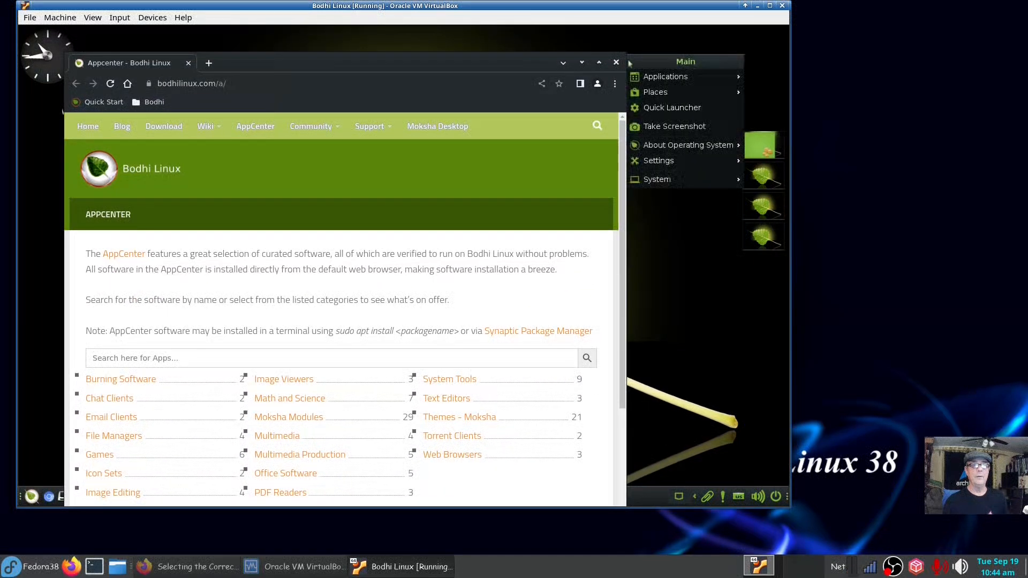
click(628, 59)
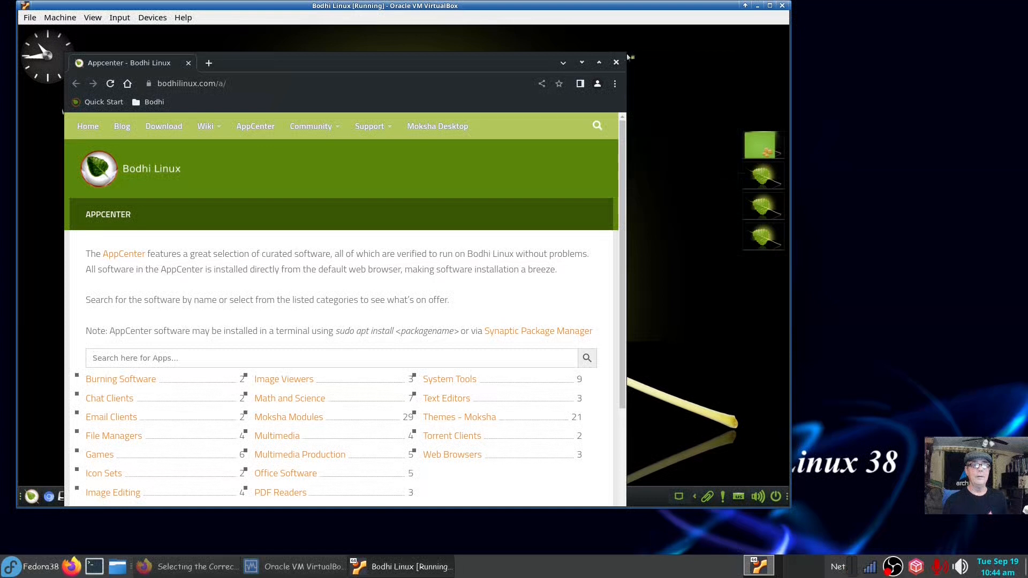
drag(628, 54, 655, 256)
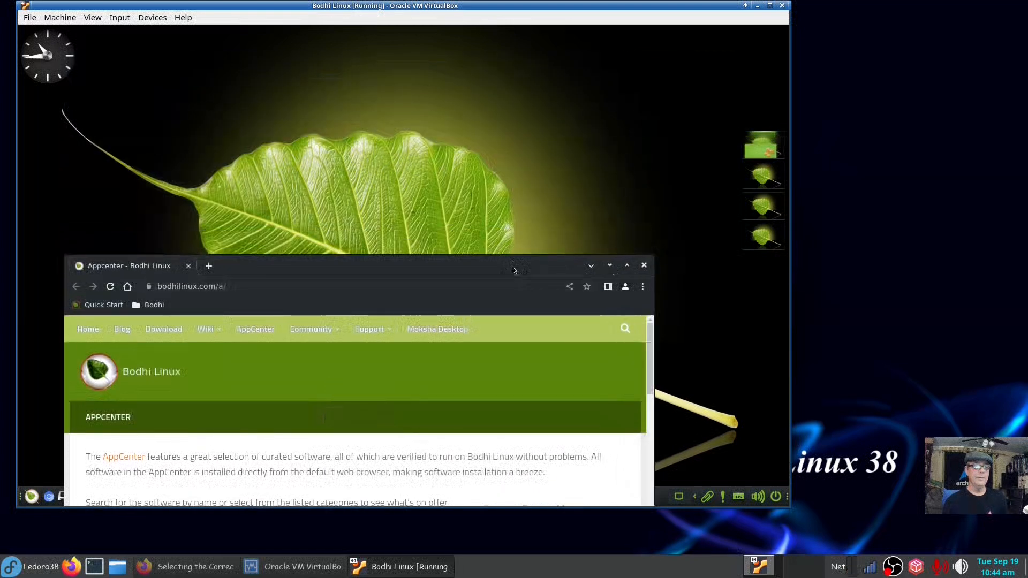
drag(512, 267, 519, 82)
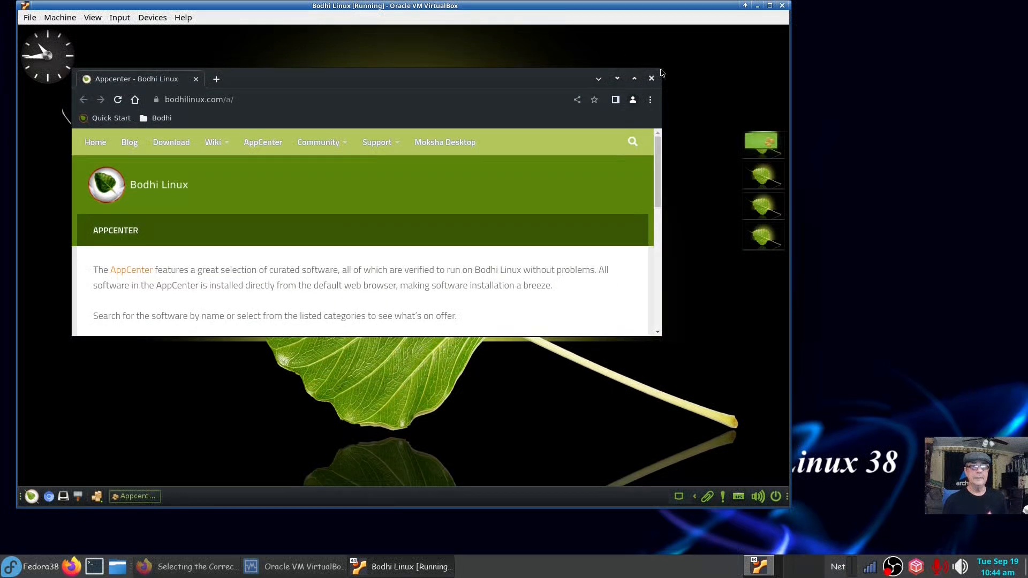
drag(661, 74, 685, 27)
Maximize the browser window and scroll down to the software category list.
click(539, 57)
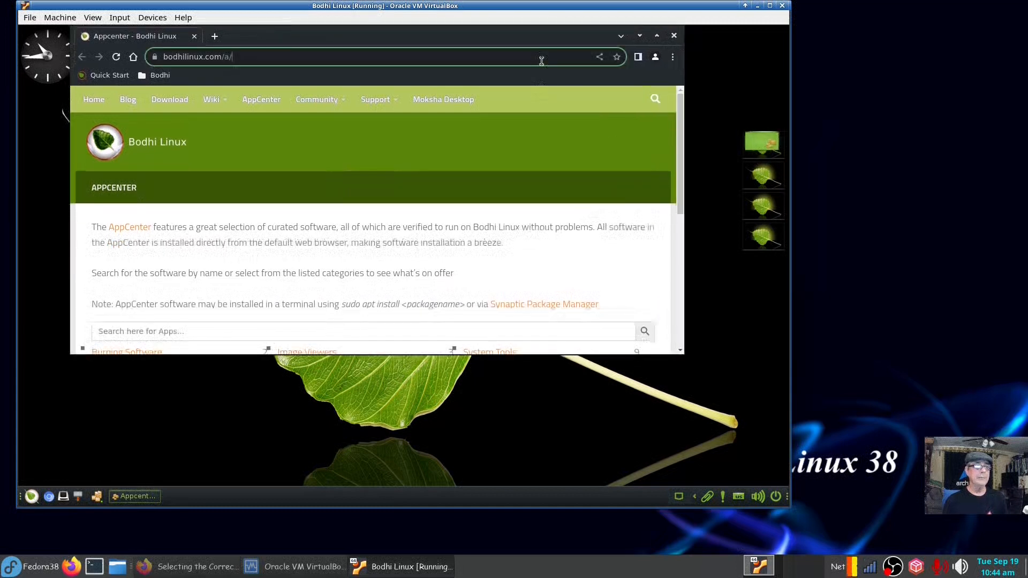
click(541, 60)
double_click(540, 40)
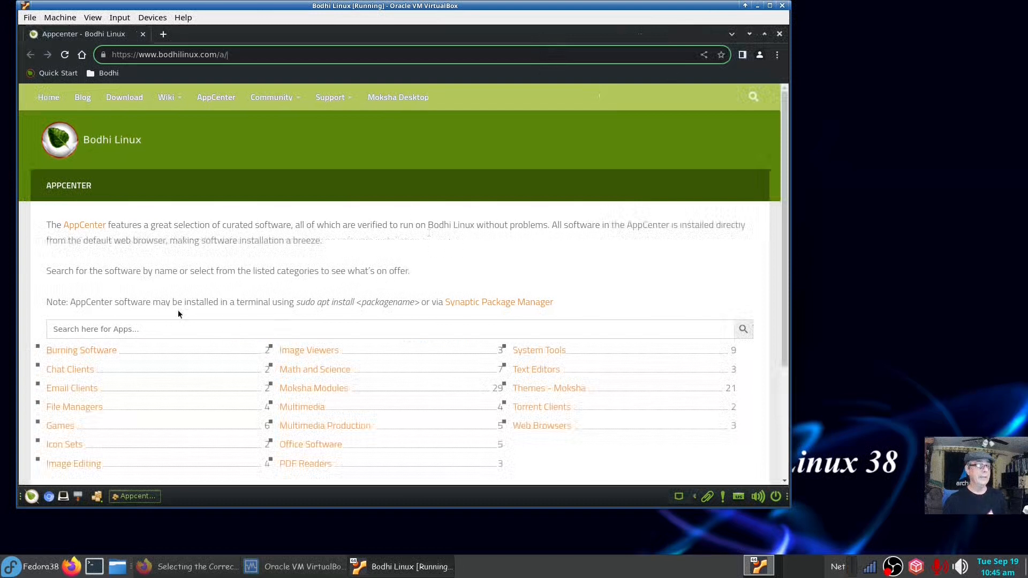
scroll(166, 303, down, 3)
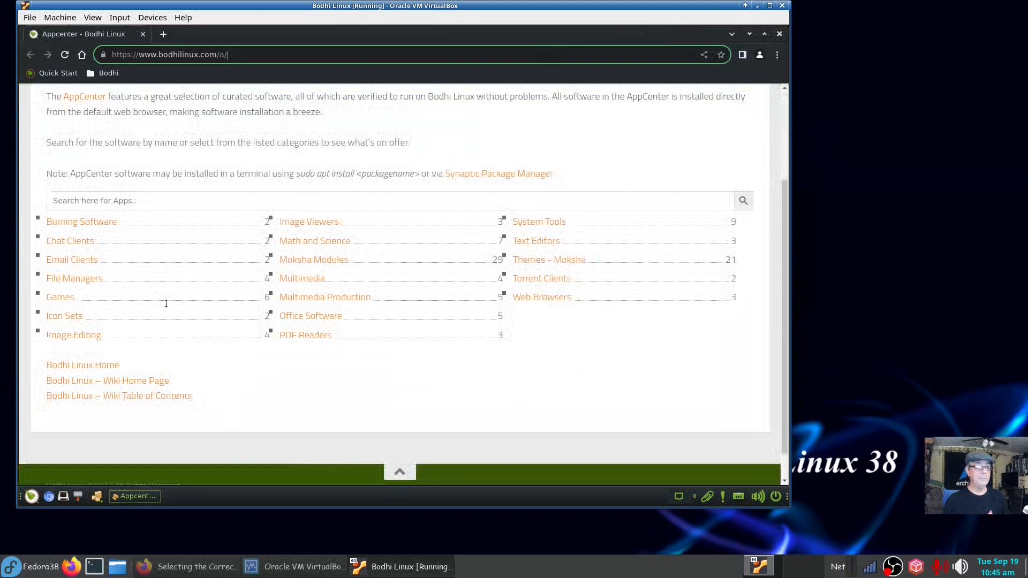
Open the Aisleriot Solitaire page from the AppCenter's Games category.
click(55, 299)
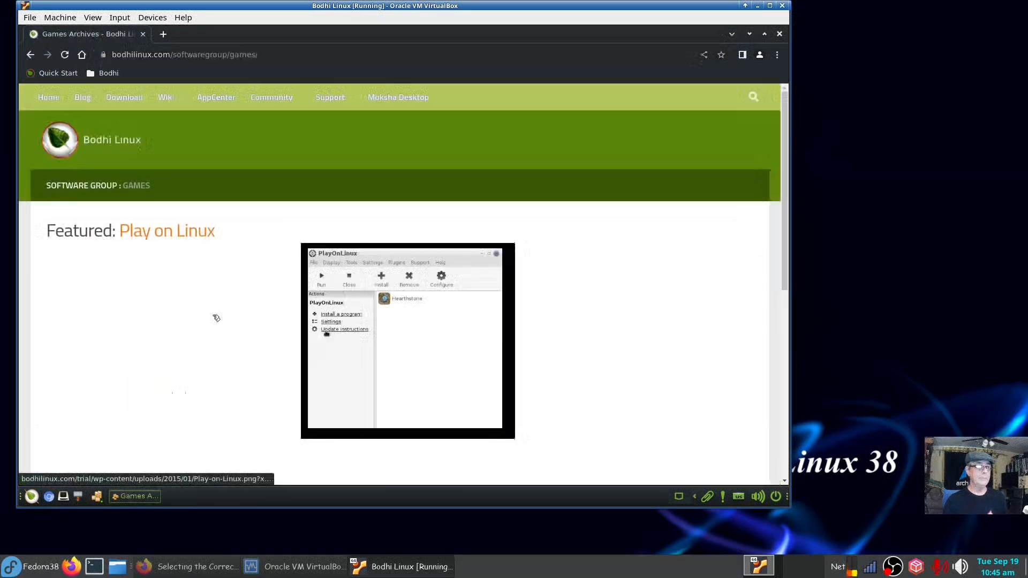
scroll(219, 320, down, 4)
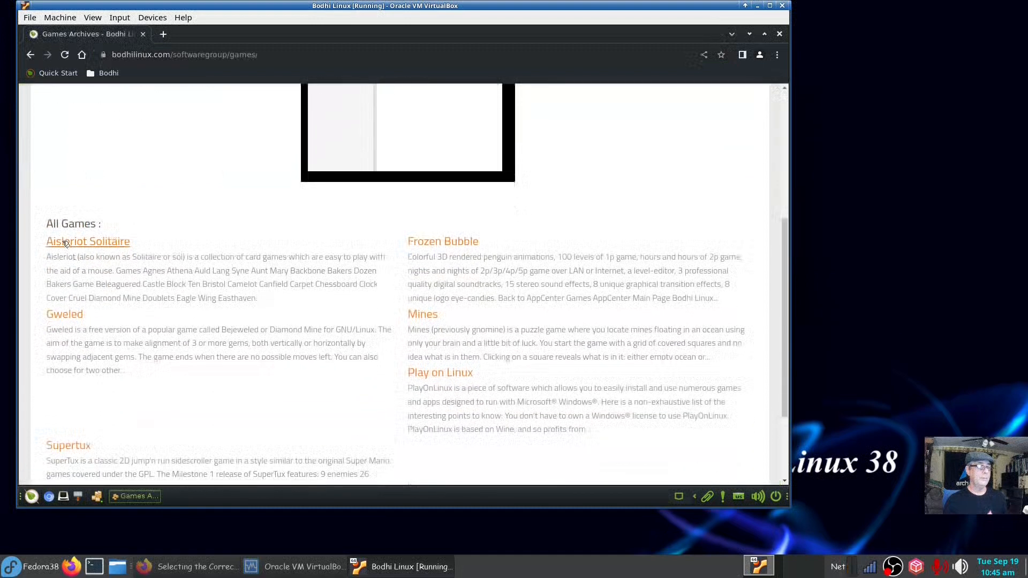
click(63, 244)
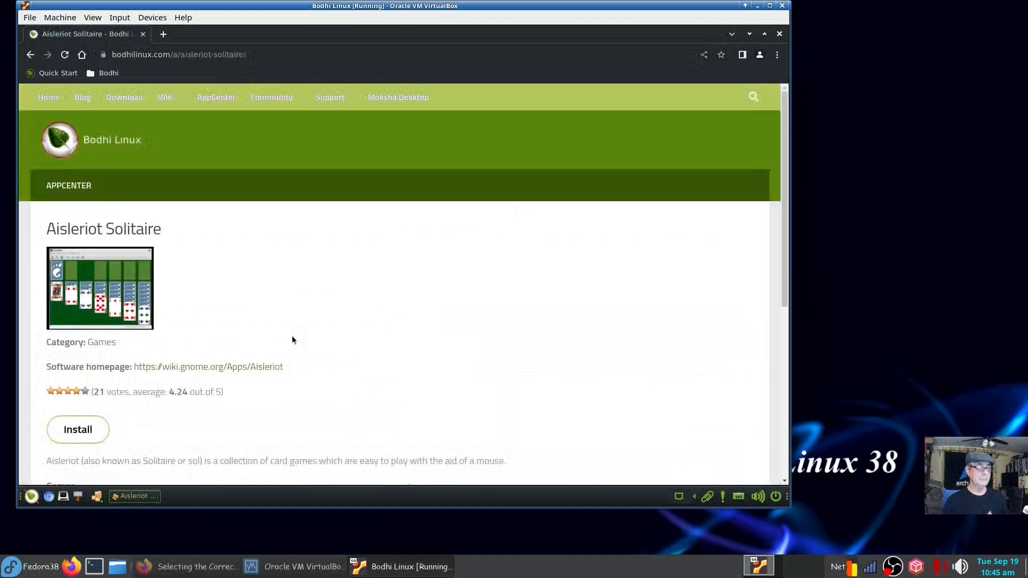
Install Aisleriot via AptURL, confirming and authorising with the account password.
click(91, 433)
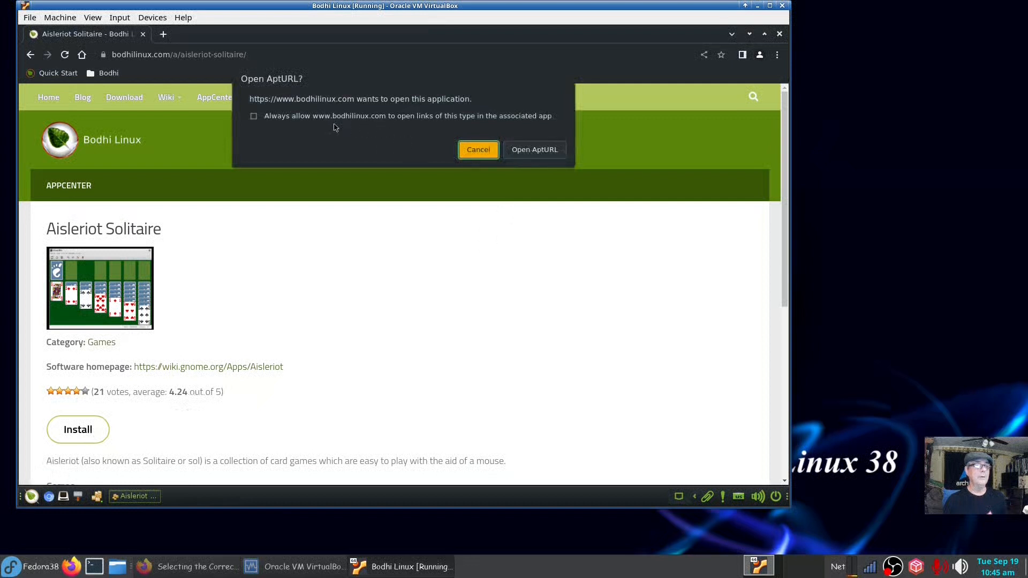
click(514, 150)
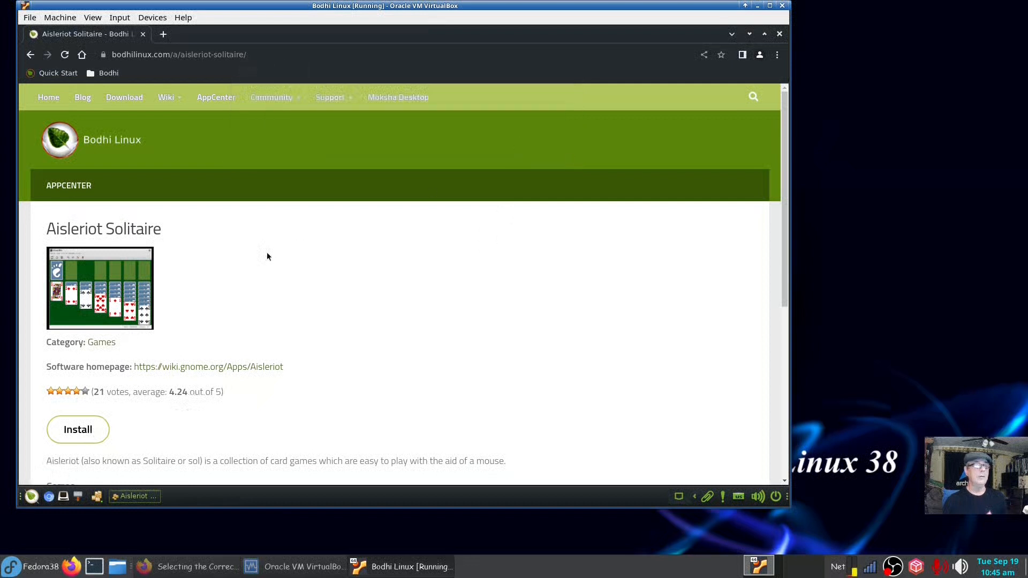
click(483, 281)
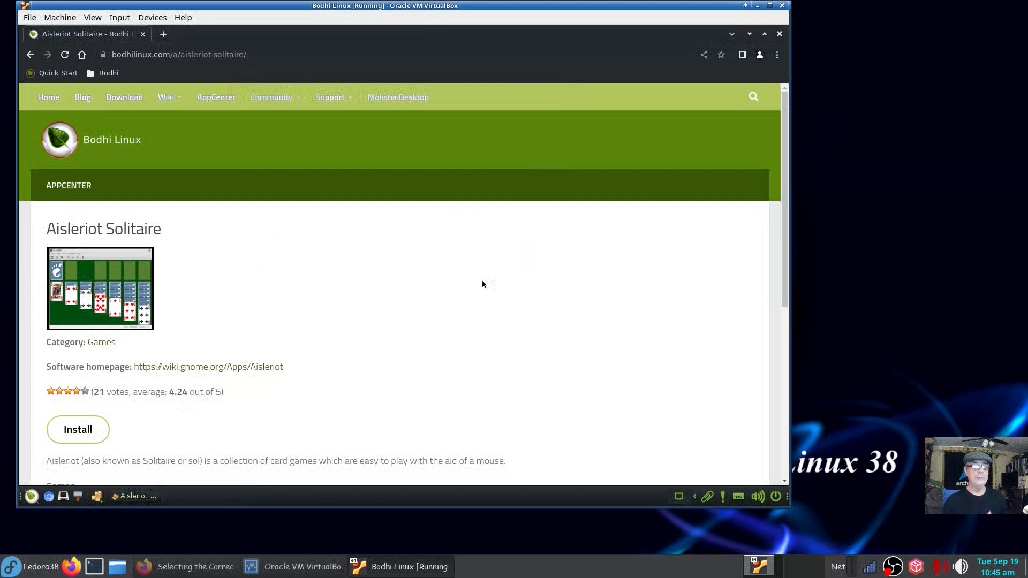
text(••)
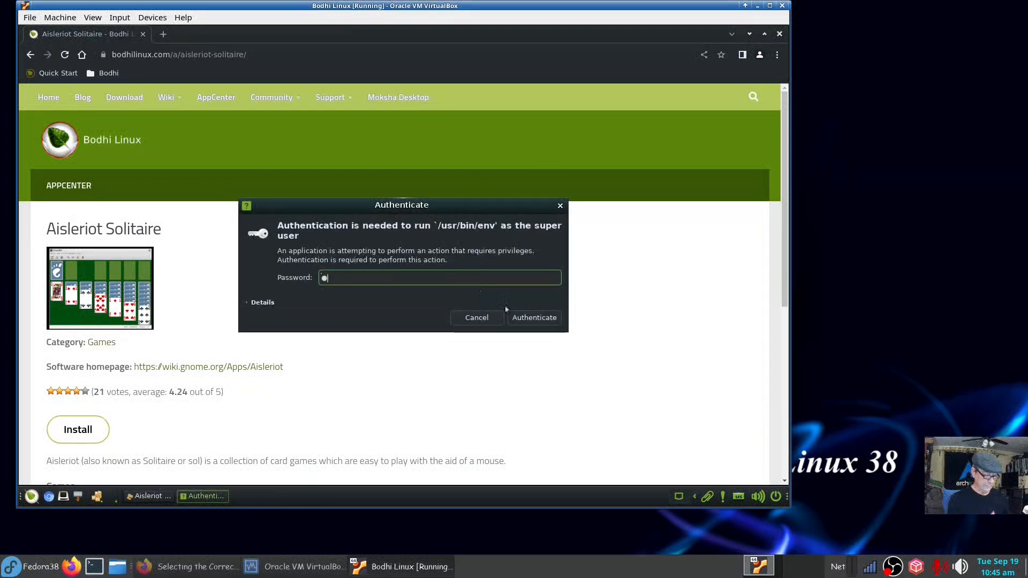
text(•••)
key(Return)
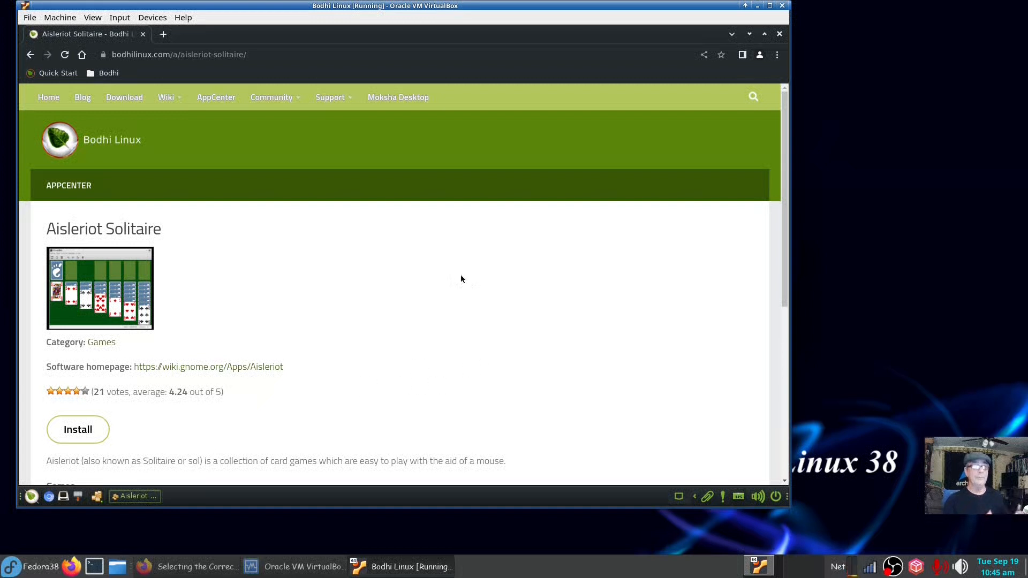
Close the browser and expand the install dialog's detailed log.
click(780, 34)
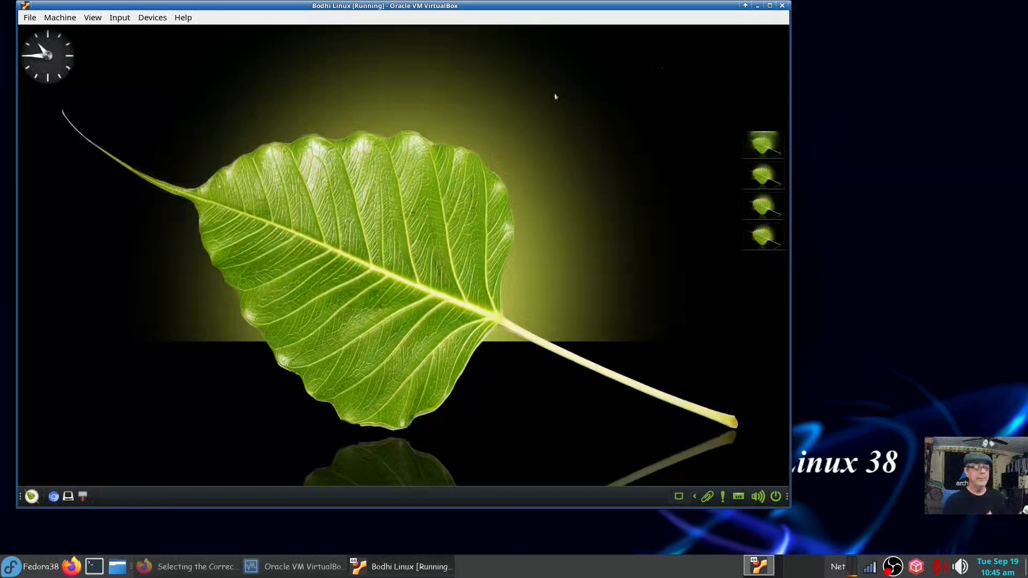
click(31, 497)
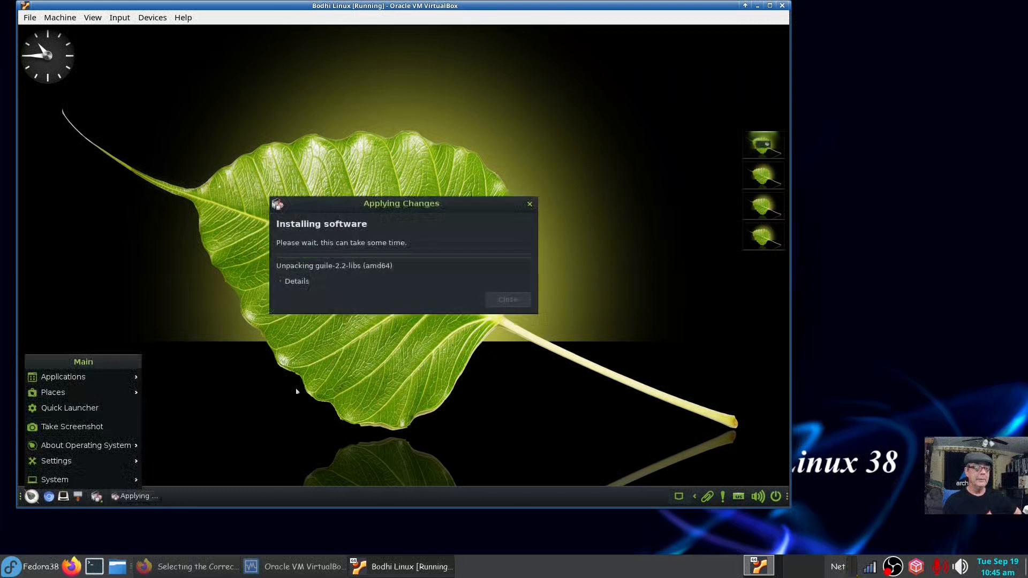
click(258, 381)
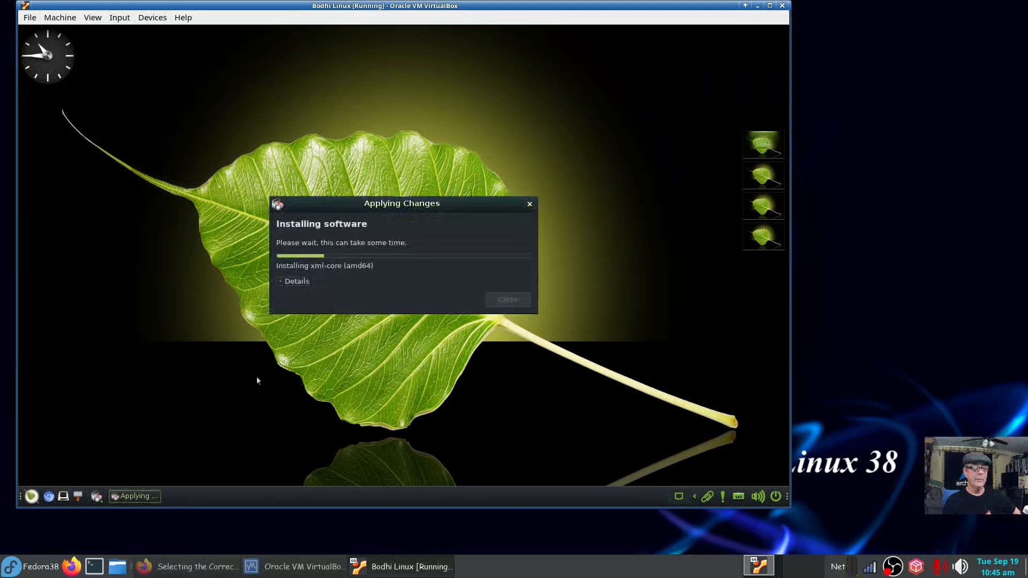
click(293, 282)
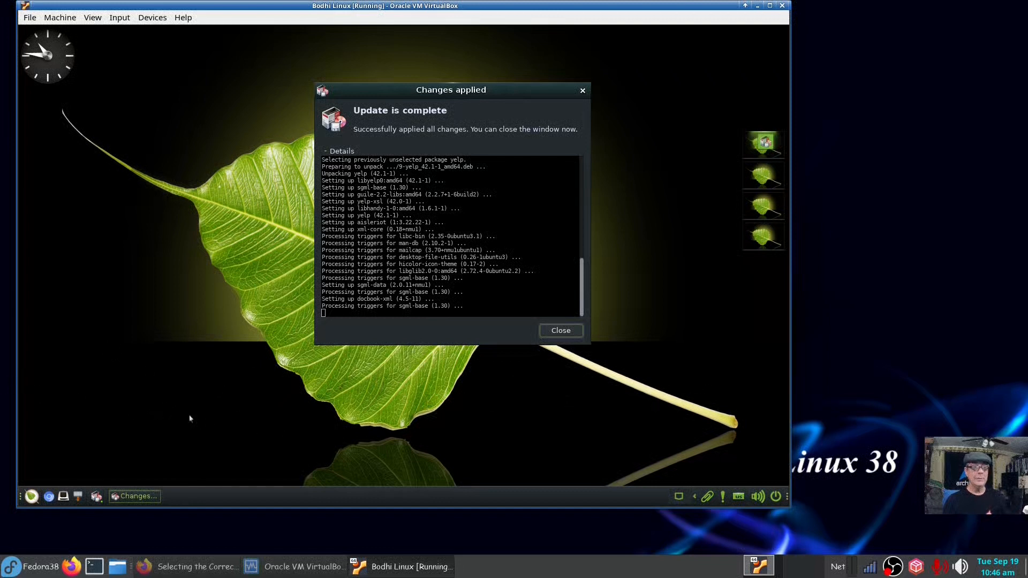
Open a terminal from the taskbar and run htop.
click(63, 496)
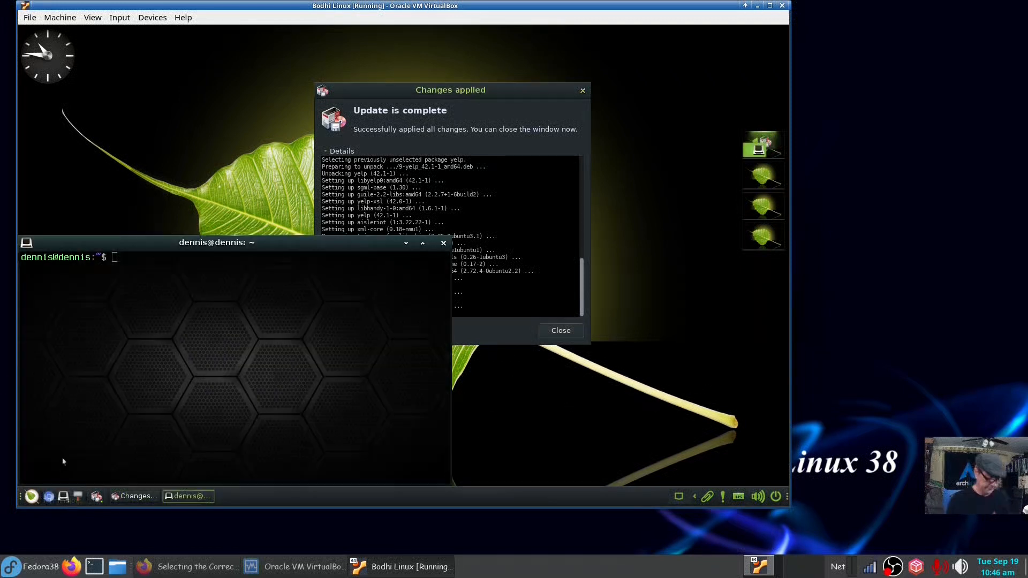
text(htop)
key(Return)
Launch Aisleriot Solitaire from Applications > Games, move the Ace of diamonds to a foundation, and close it.
click(32, 496)
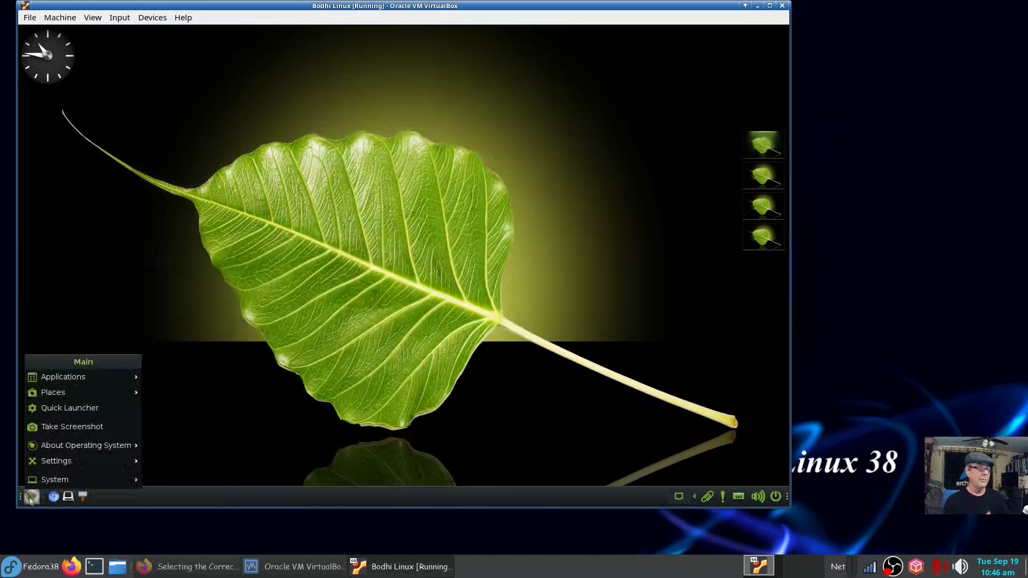
mouse_move(90, 400)
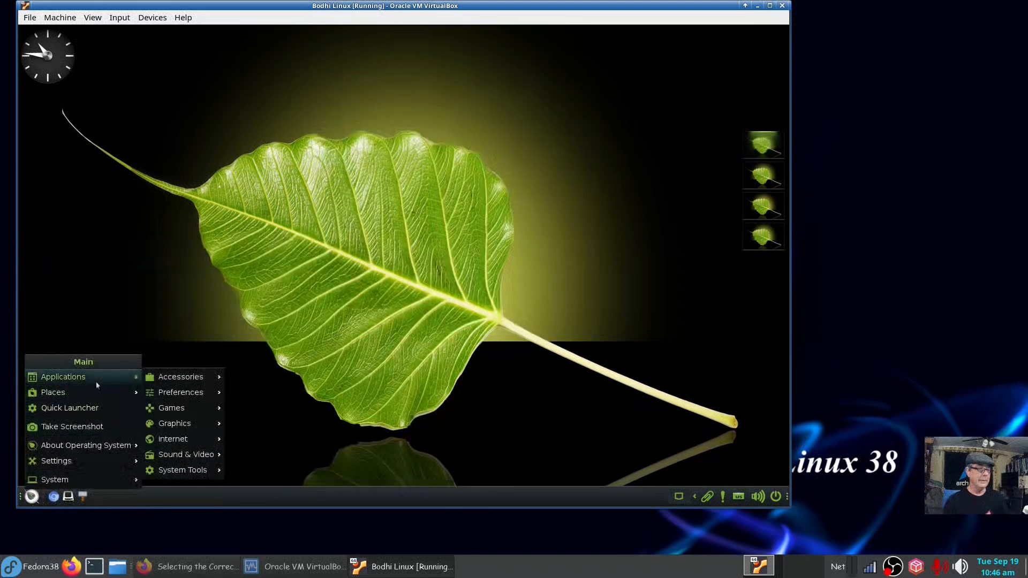
mouse_move(183, 408)
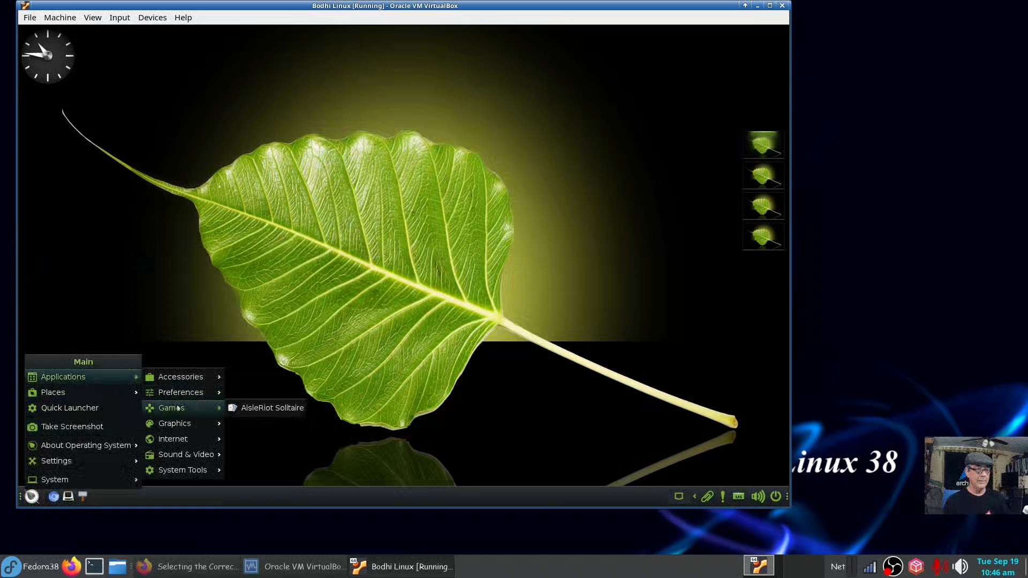
click(252, 408)
drag(420, 295, 424, 160)
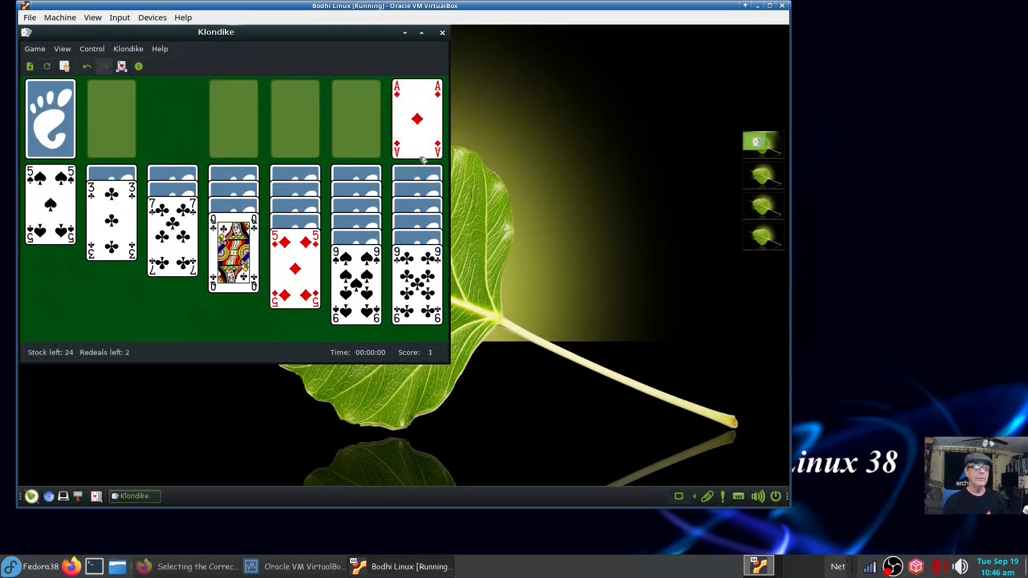
click(442, 33)
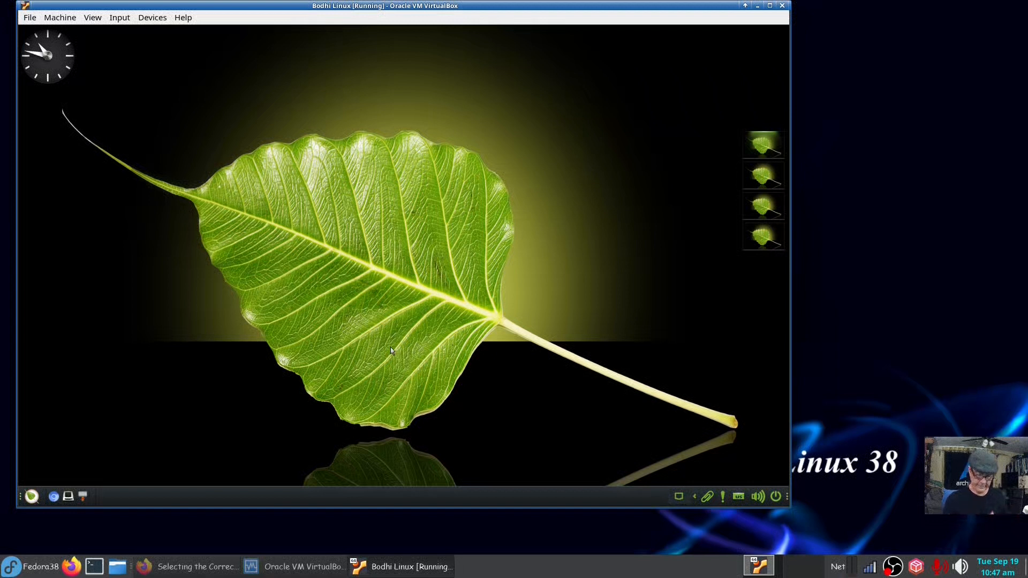
Open the Settings Panel from Main > Settings, then close it.
click(31, 497)
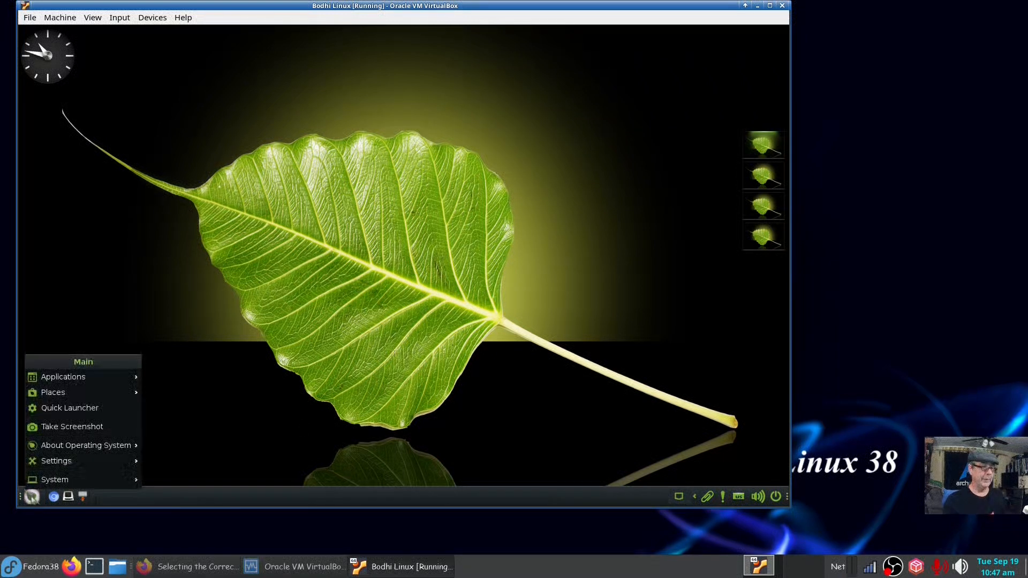
mouse_move(40, 491)
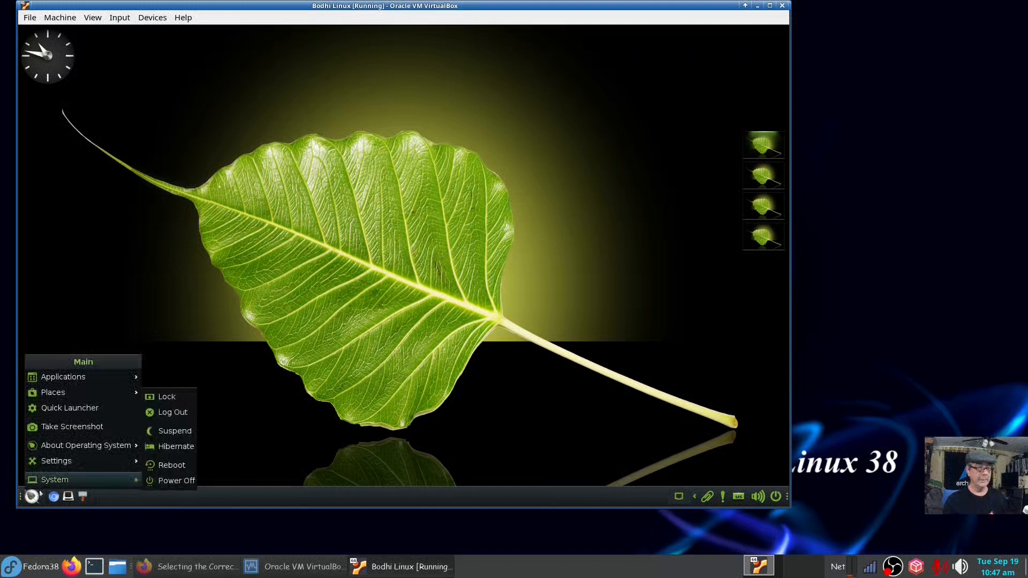
mouse_move(102, 462)
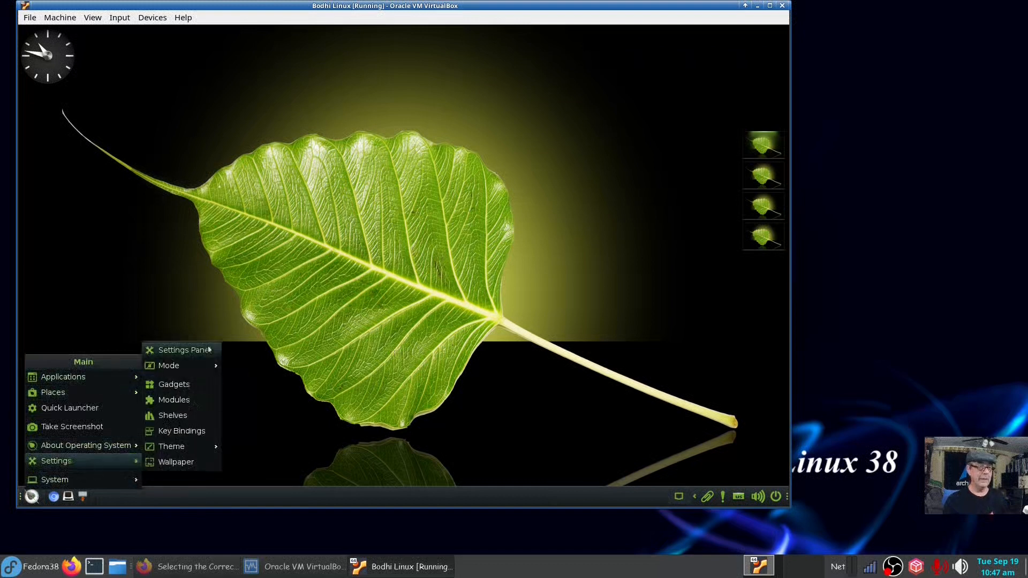
click(185, 351)
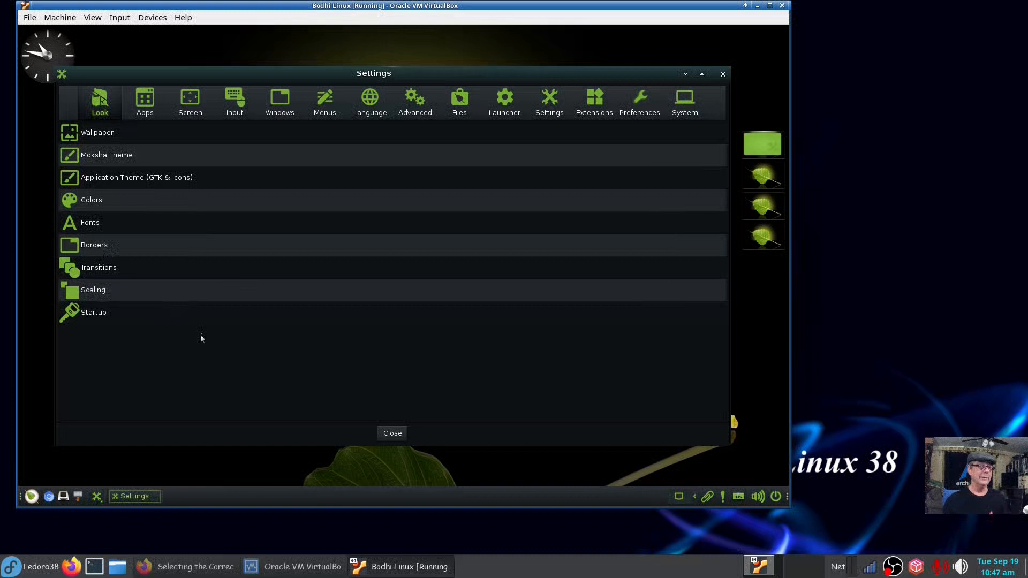
click(723, 74)
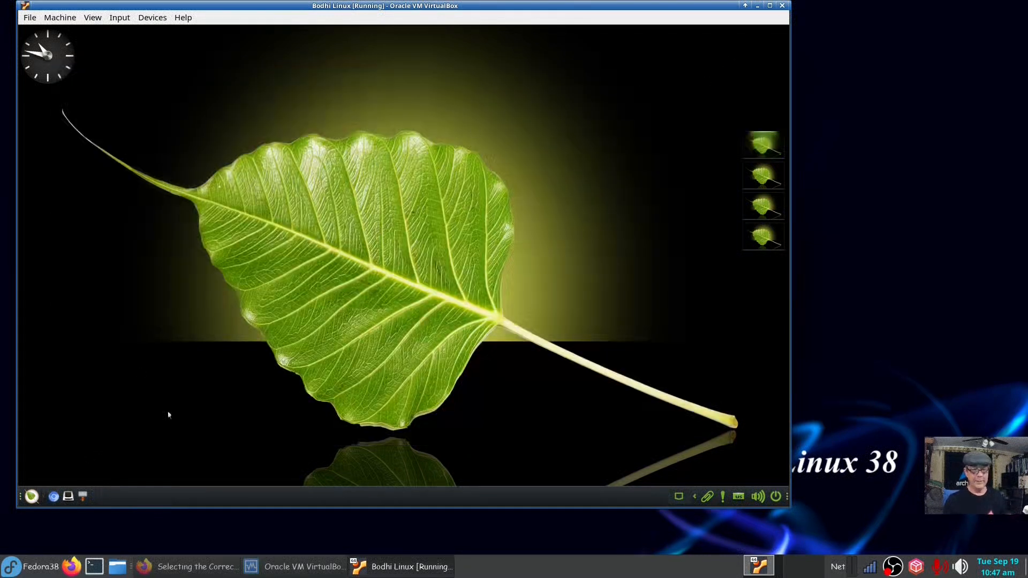
Power off the Bodhi VM via Main > System, then close VirtualBox Manager.
click(32, 496)
mouse_move(47, 482)
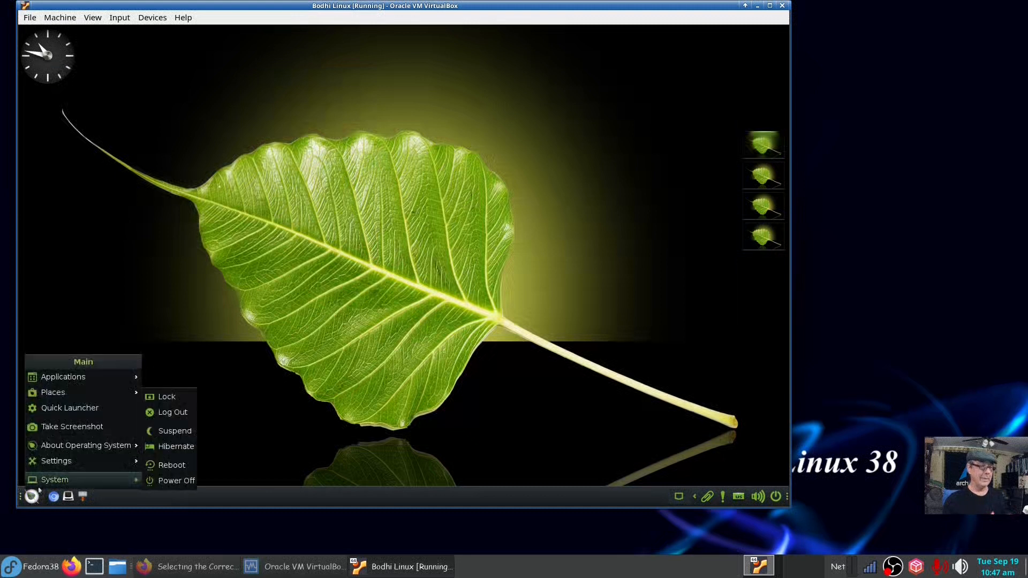
click(172, 465)
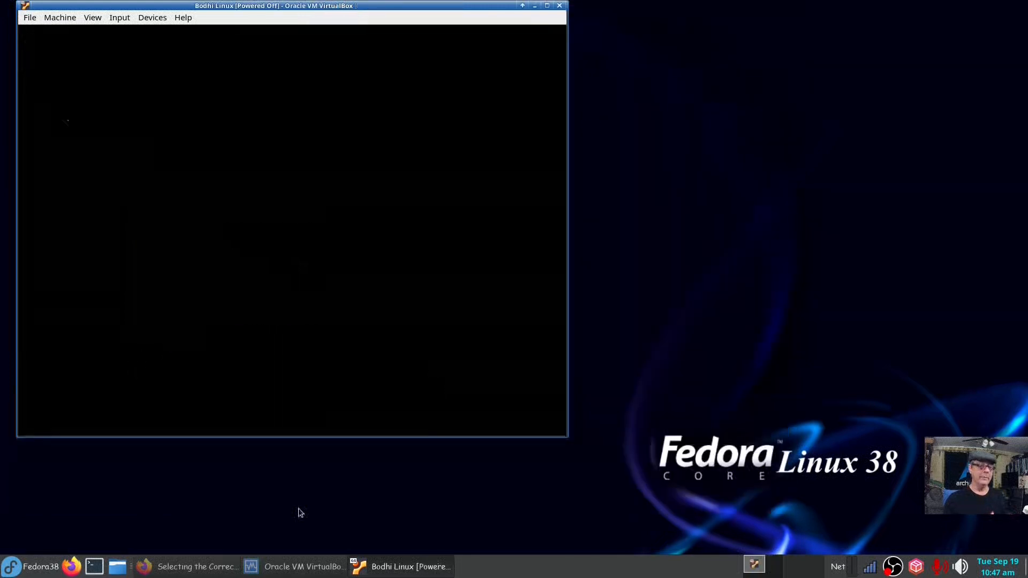
click(296, 571)
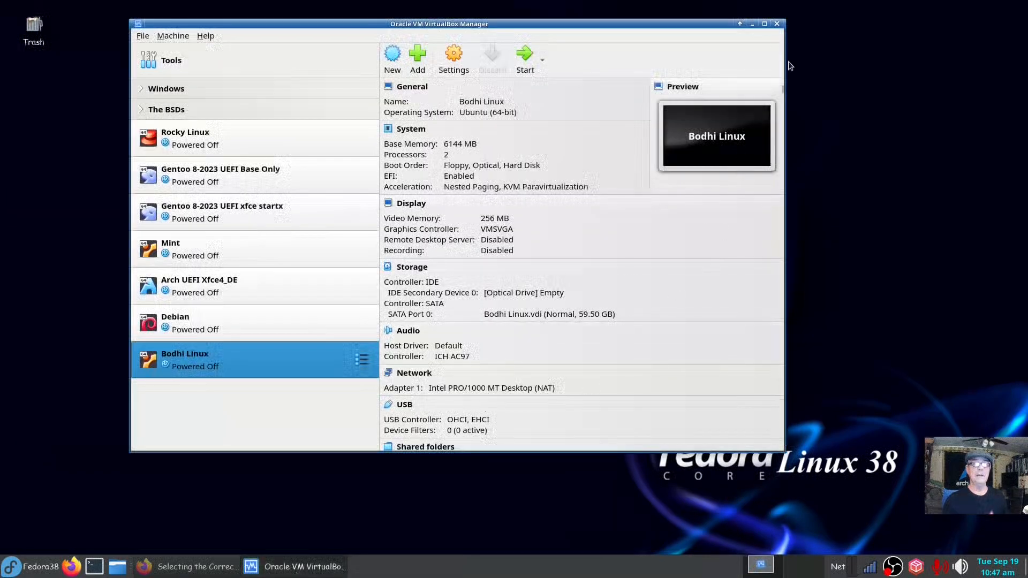
click(780, 26)
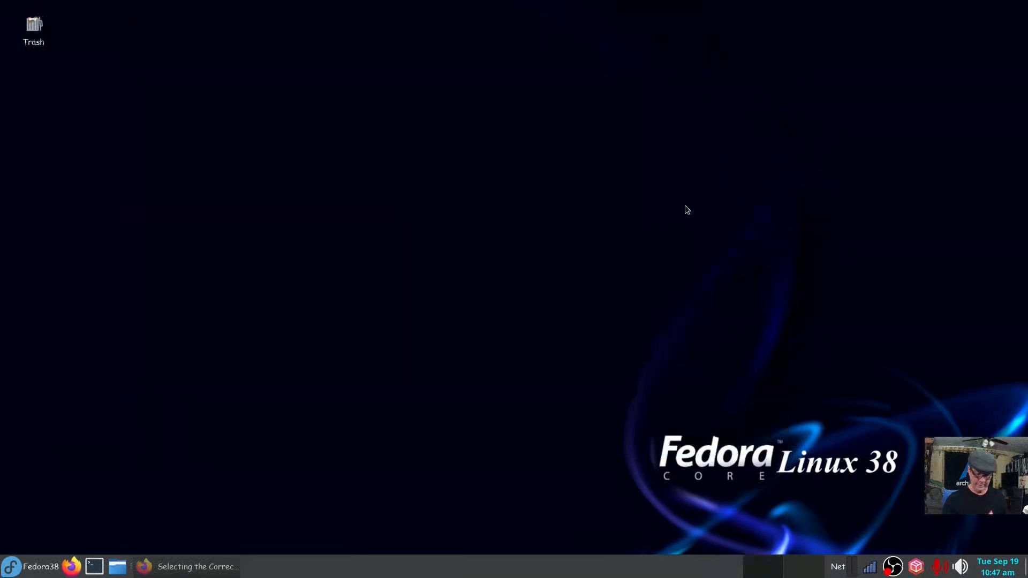